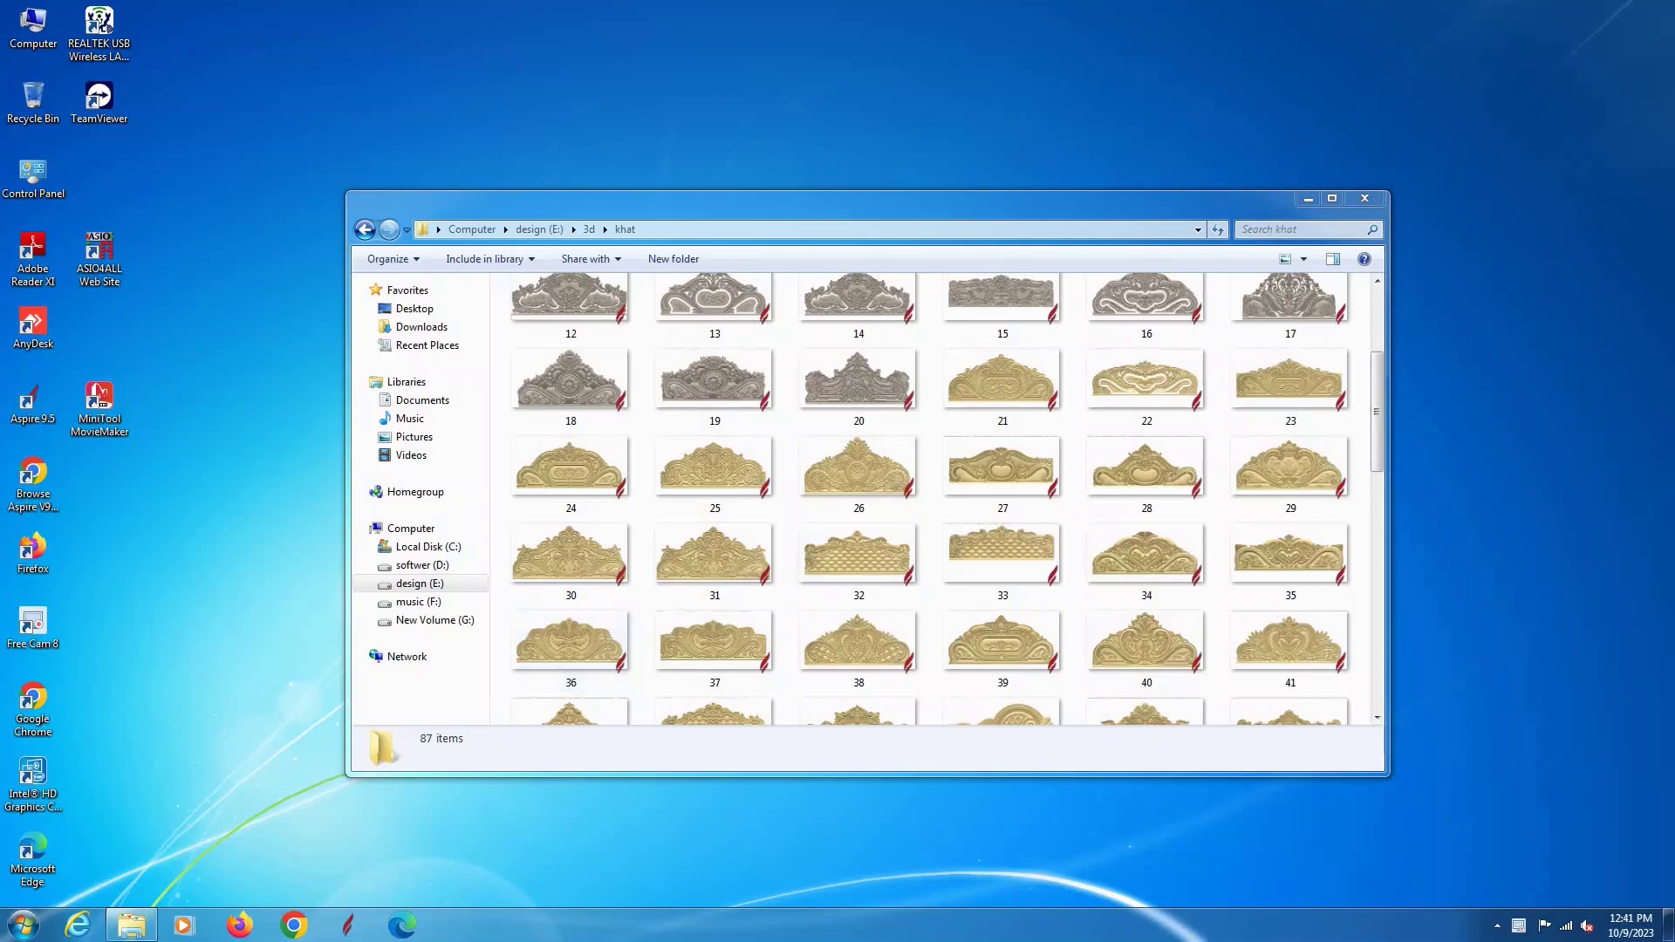
# Launch Aspire, drop headboard design 38 into it, and maximize the window
pyautogui.click(342, 927)
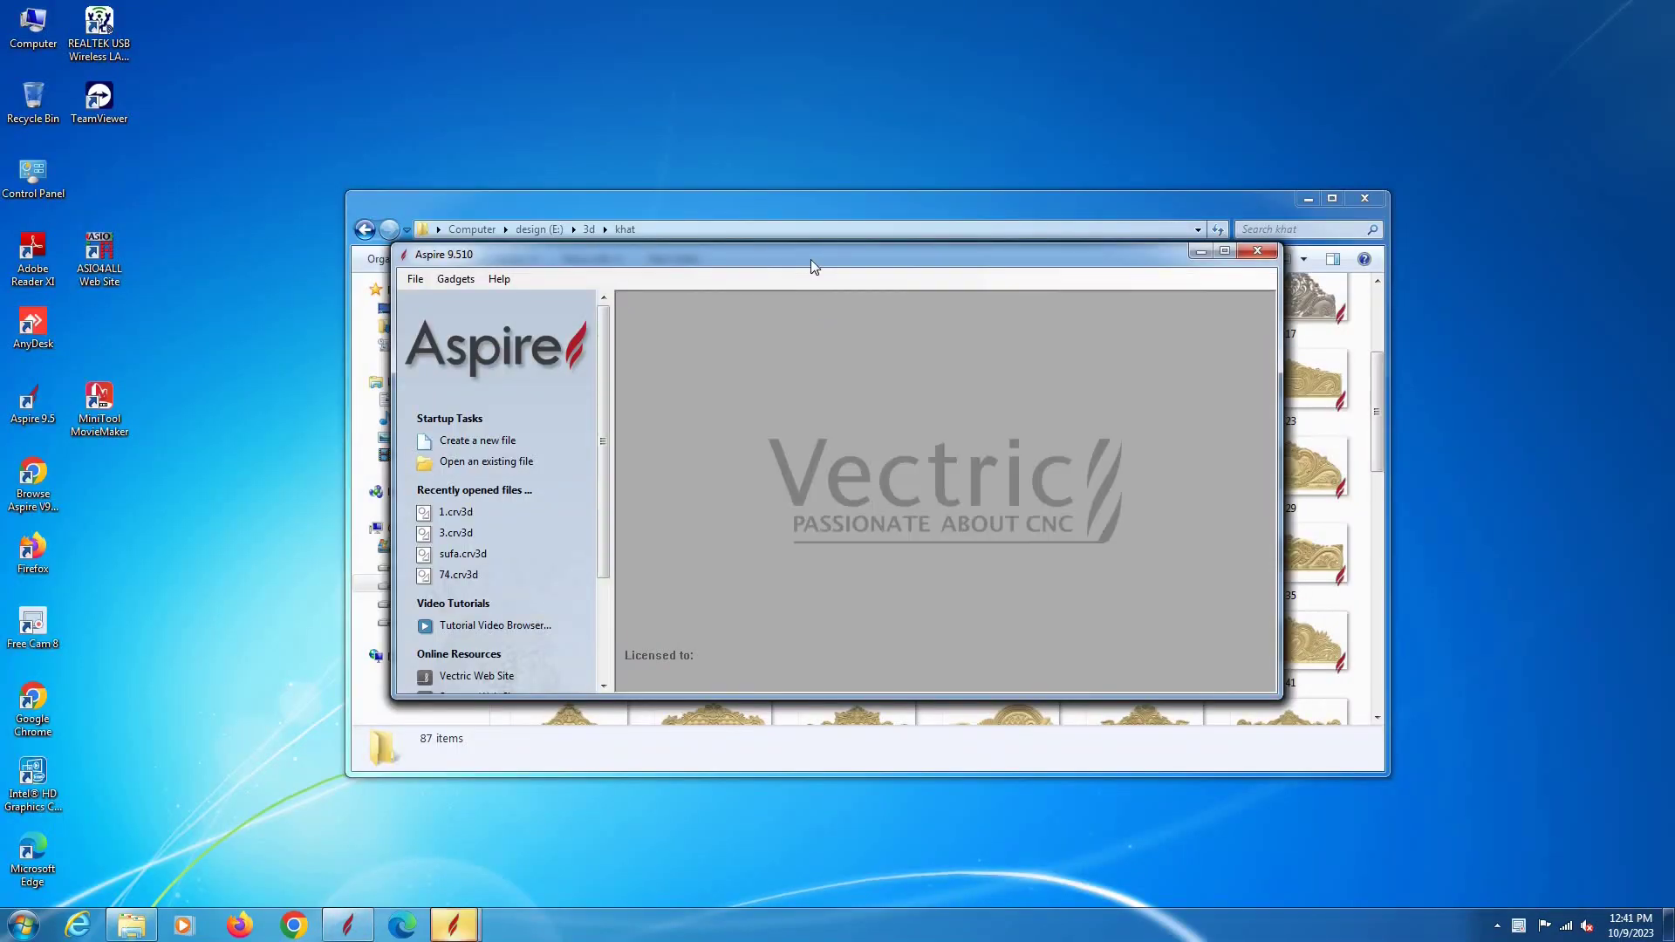
pyautogui.moveTo(991, 509); pyautogui.dragTo(965, 79)
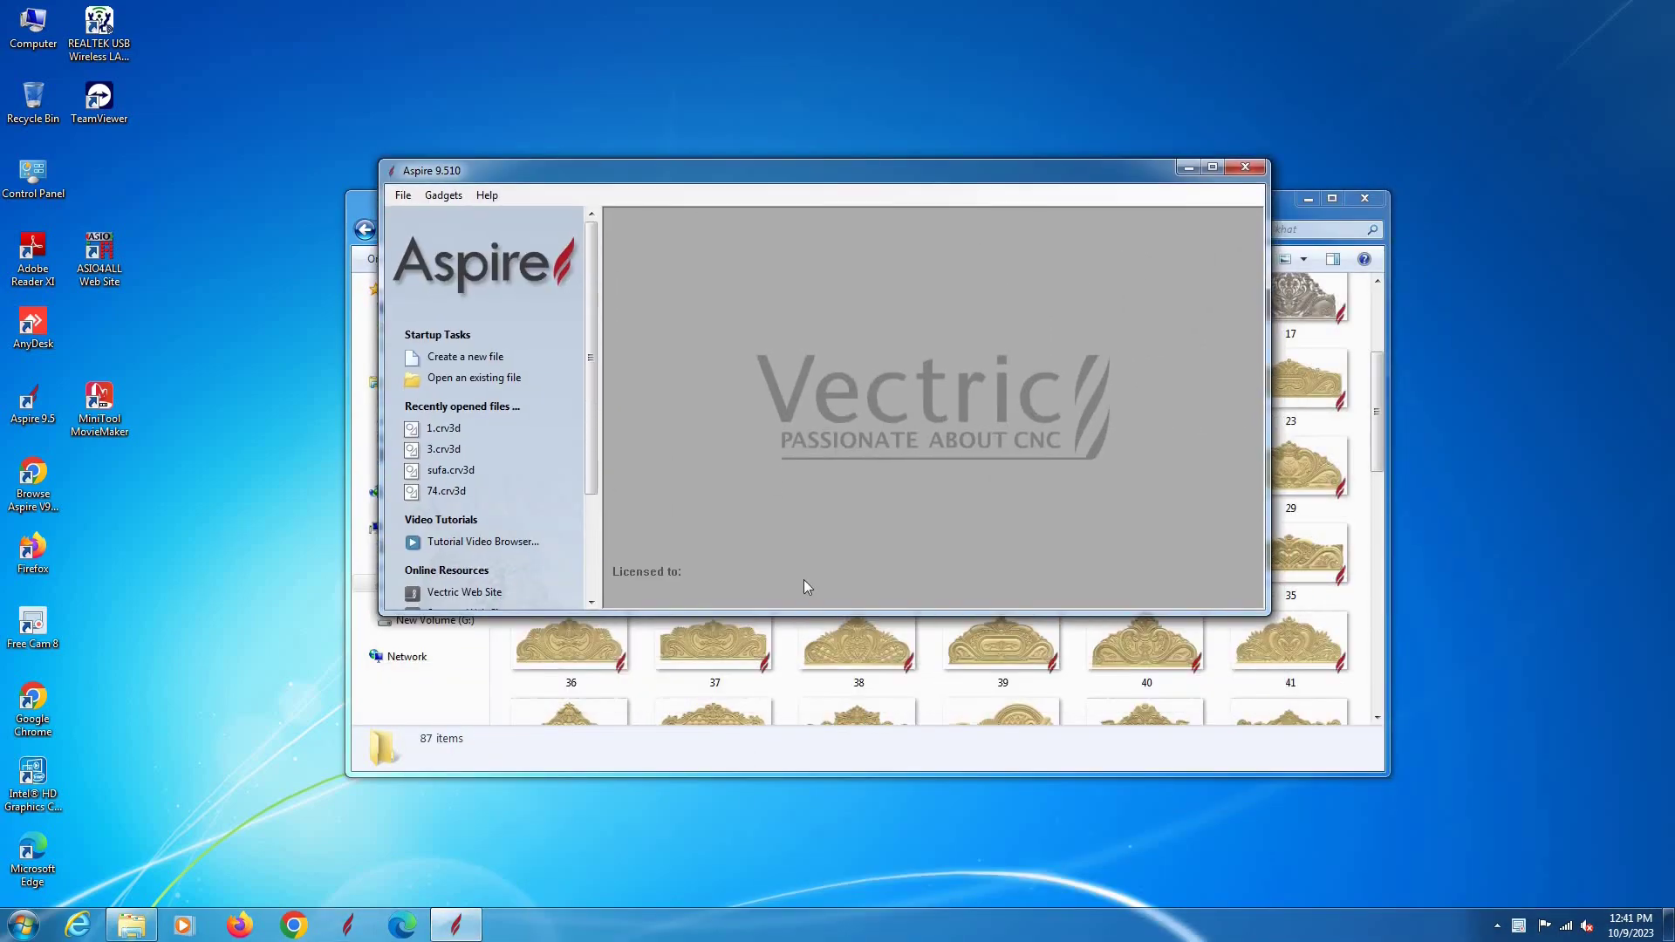
pyautogui.moveTo(853, 659)
pyautogui.mouseDown()
pyautogui.moveTo(868, 485)
pyautogui.moveTo(898, 534)
pyautogui.mouseUp()
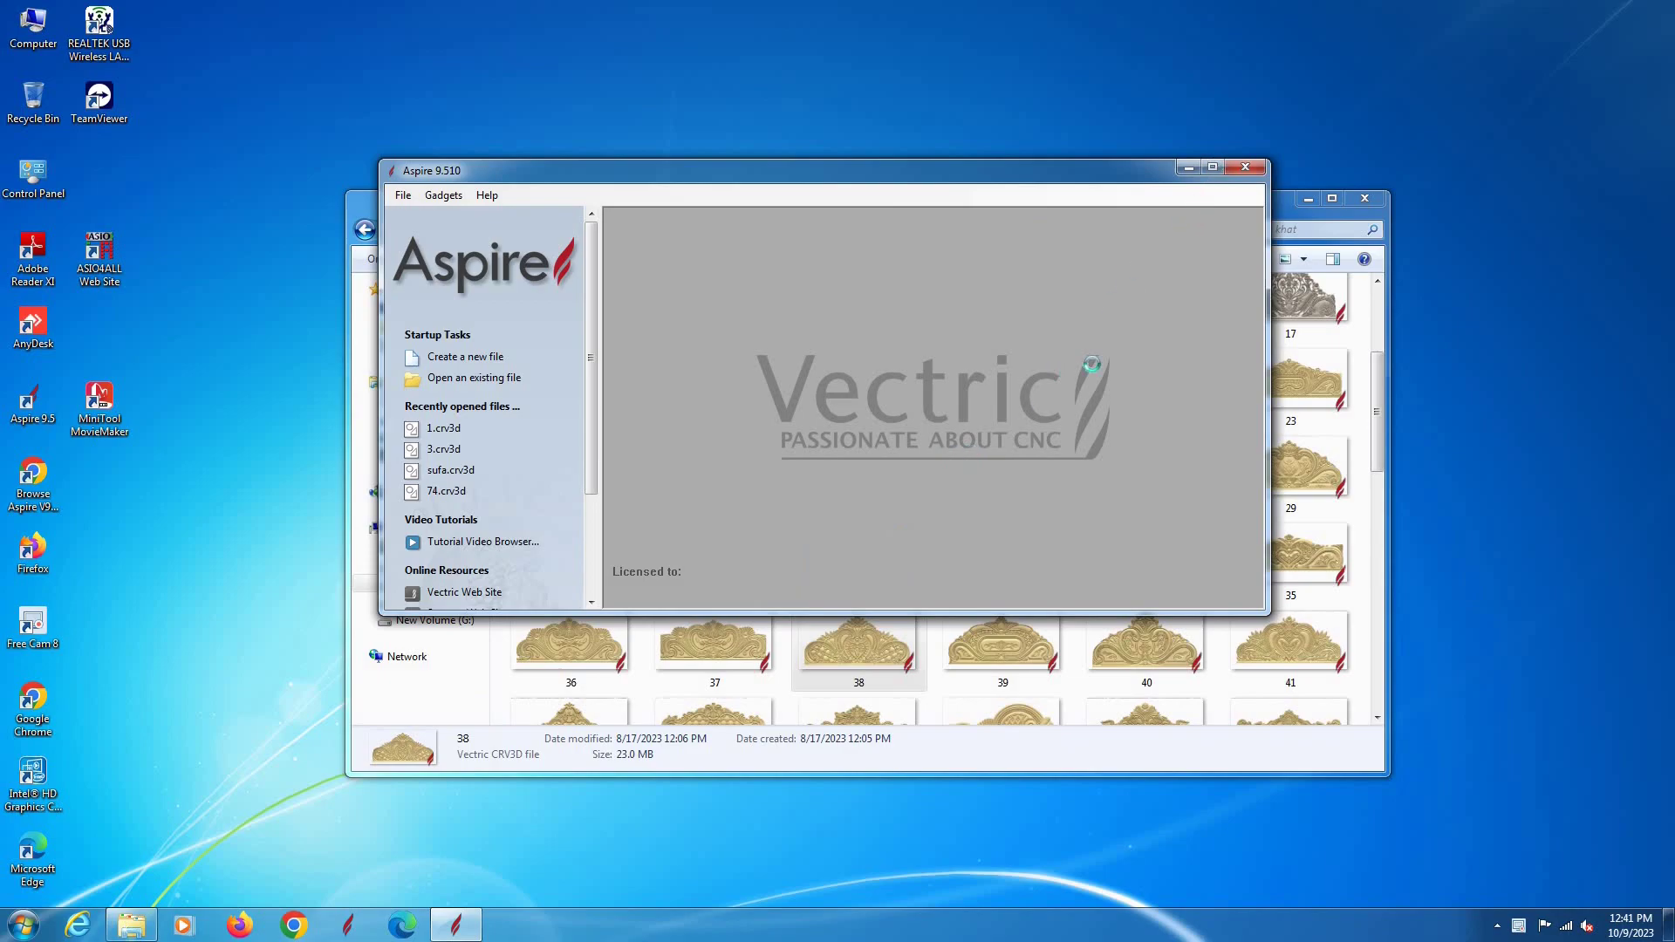
pyautogui.click(1212, 168)
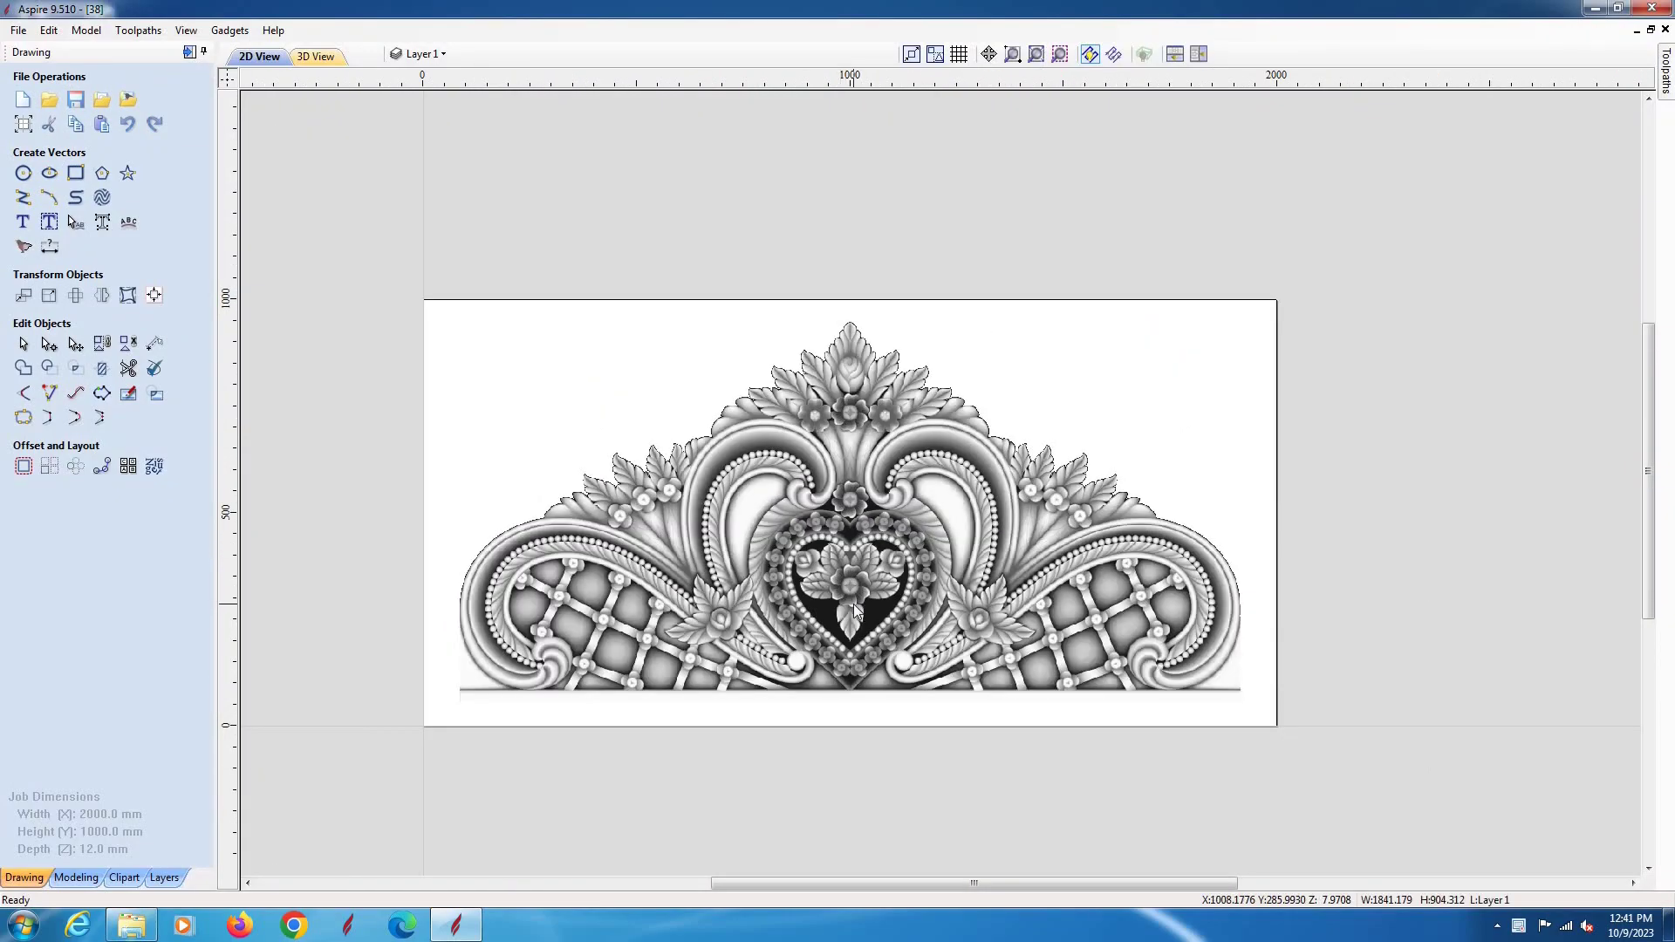
# In Set Size with Link XY off, try a 1828.8 mm width with trial heights
pyautogui.click(49, 295)
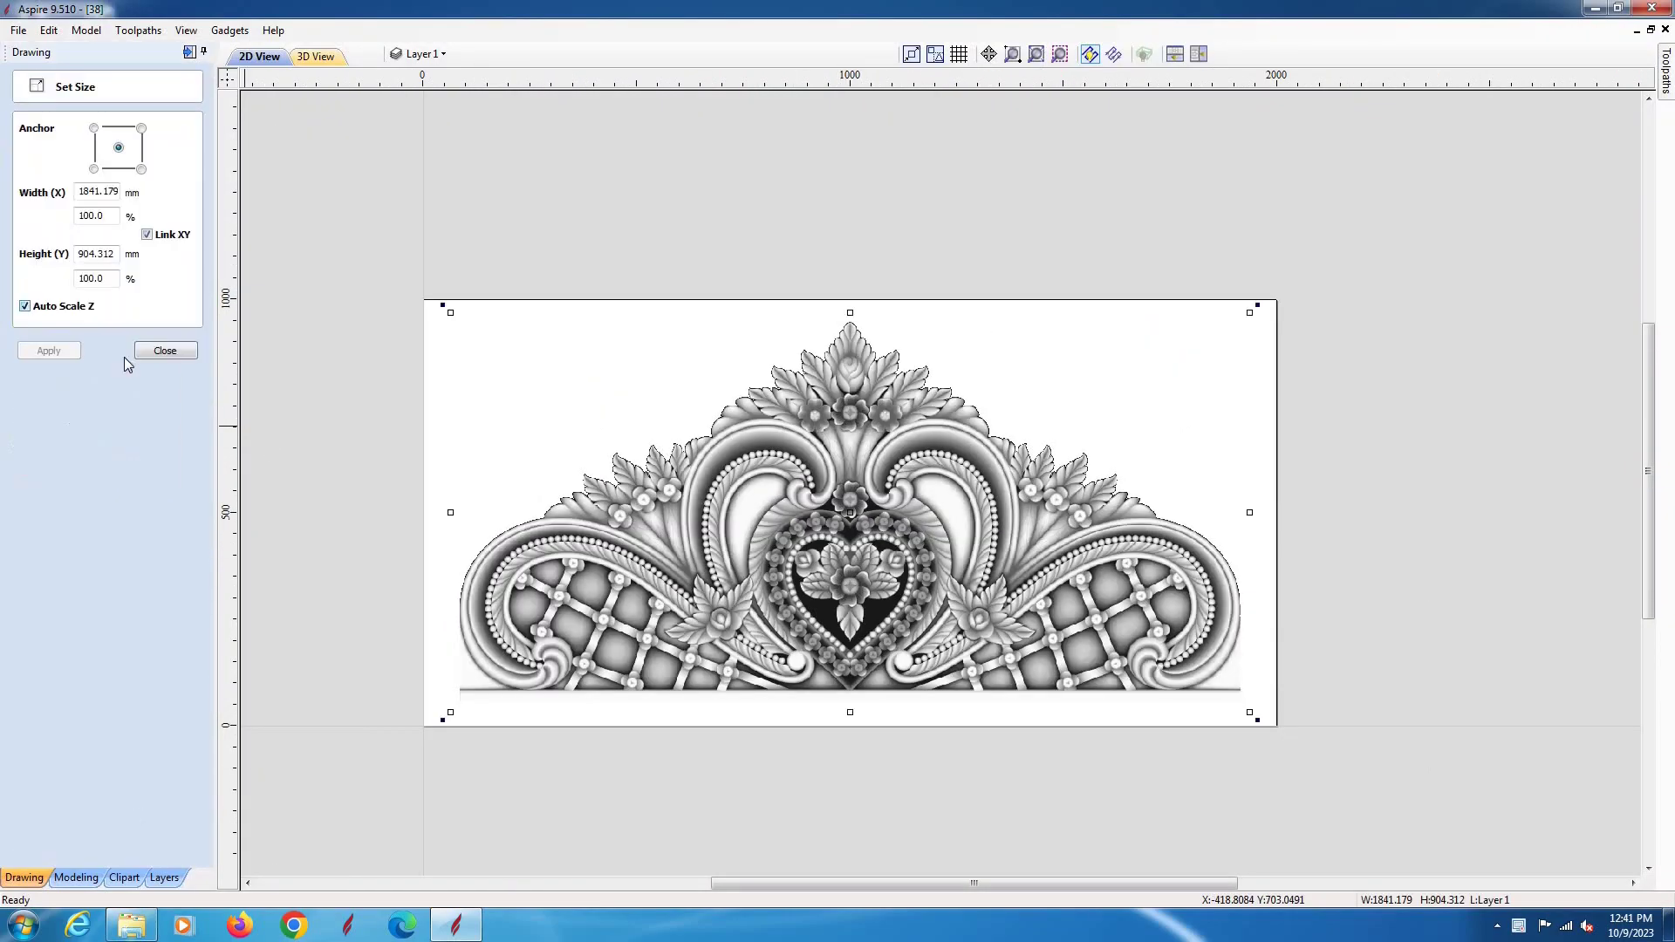
pyautogui.click(147, 235)
pyautogui.doubleClick(96, 254)
pyautogui.write('1828.8')
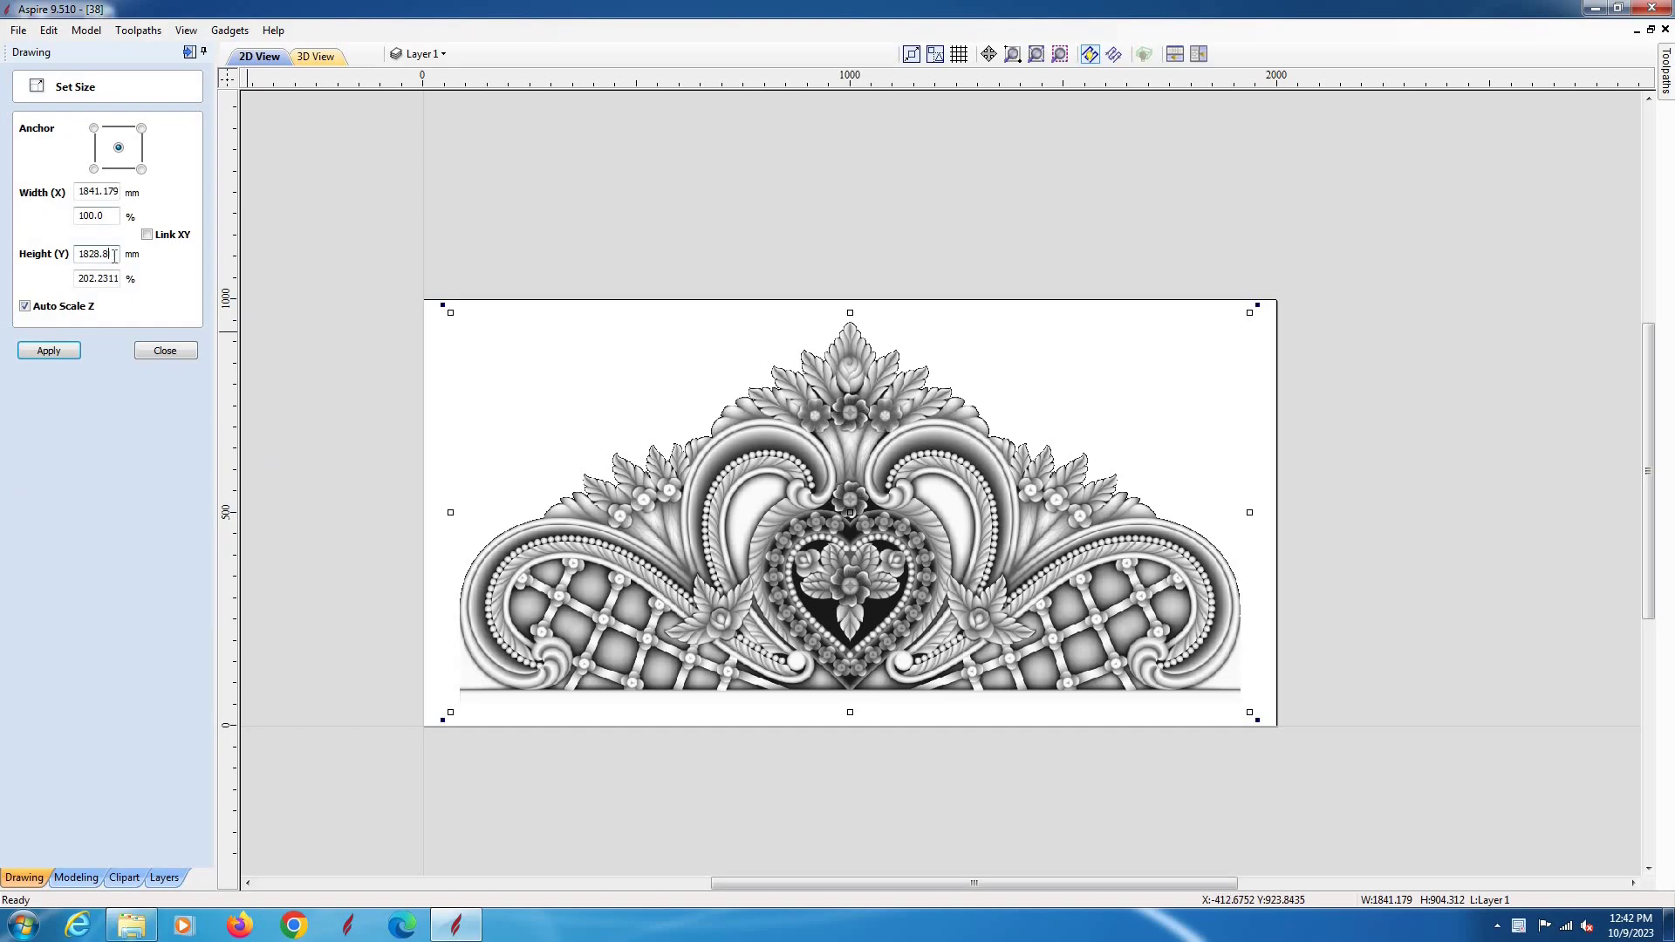
pyautogui.press('Tab')
pyautogui.write('717.39')
pyautogui.click(49, 350)
pyautogui.hotkey('ctrl', 'z')
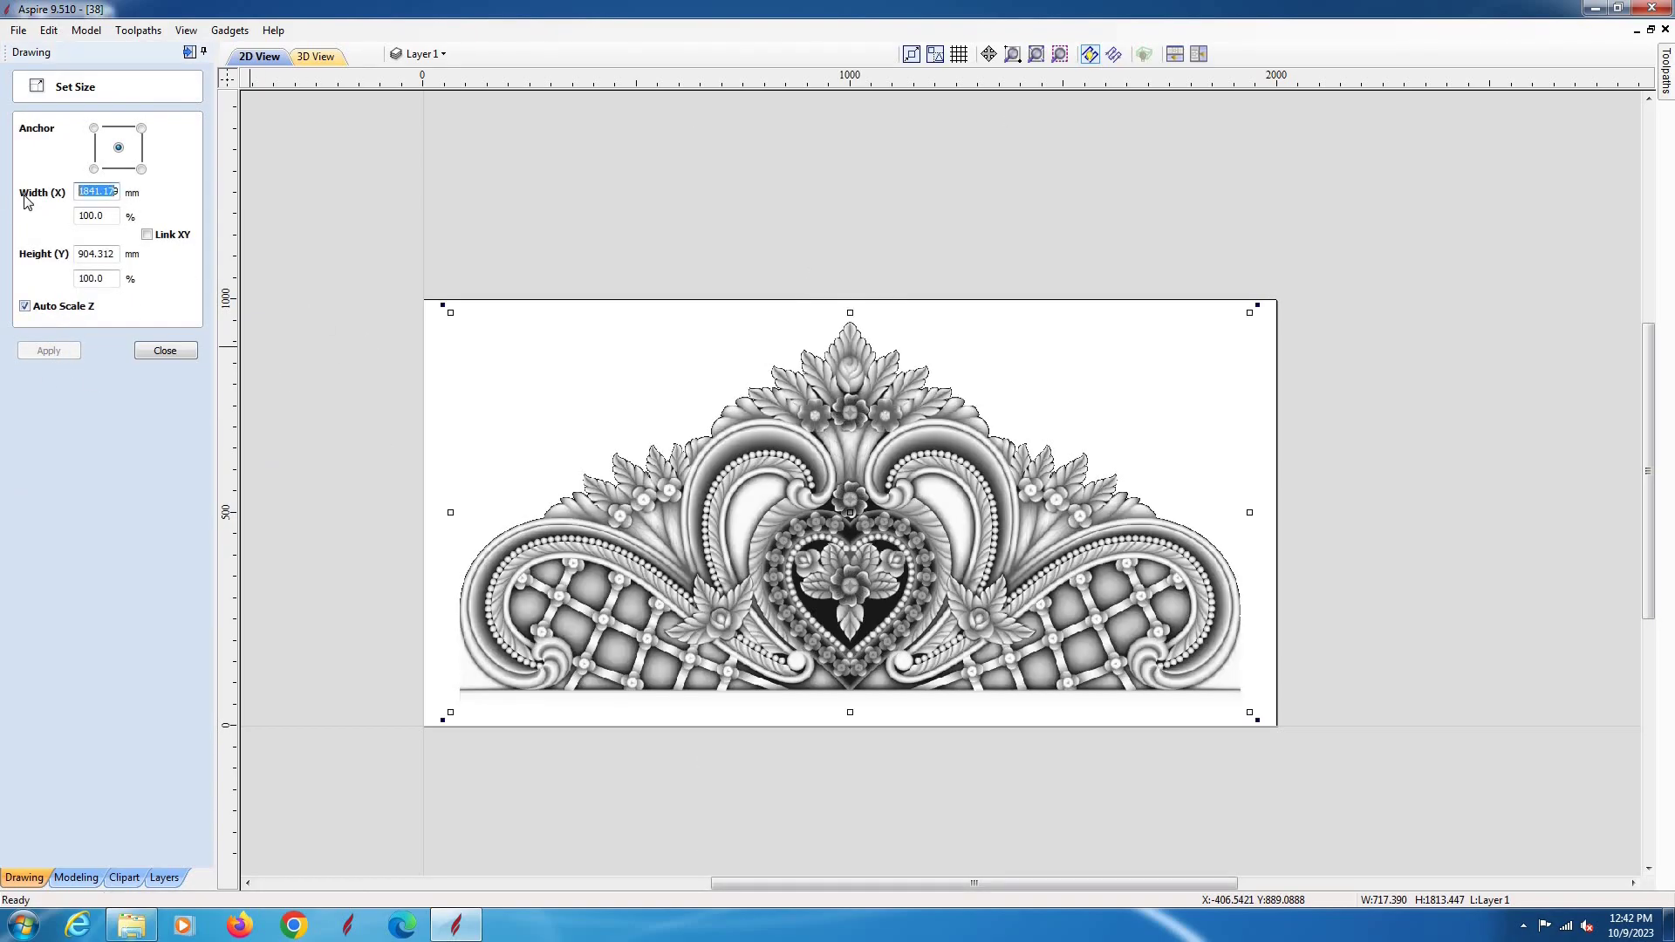
pyautogui.write('1828.8')
pyautogui.press('Tab')
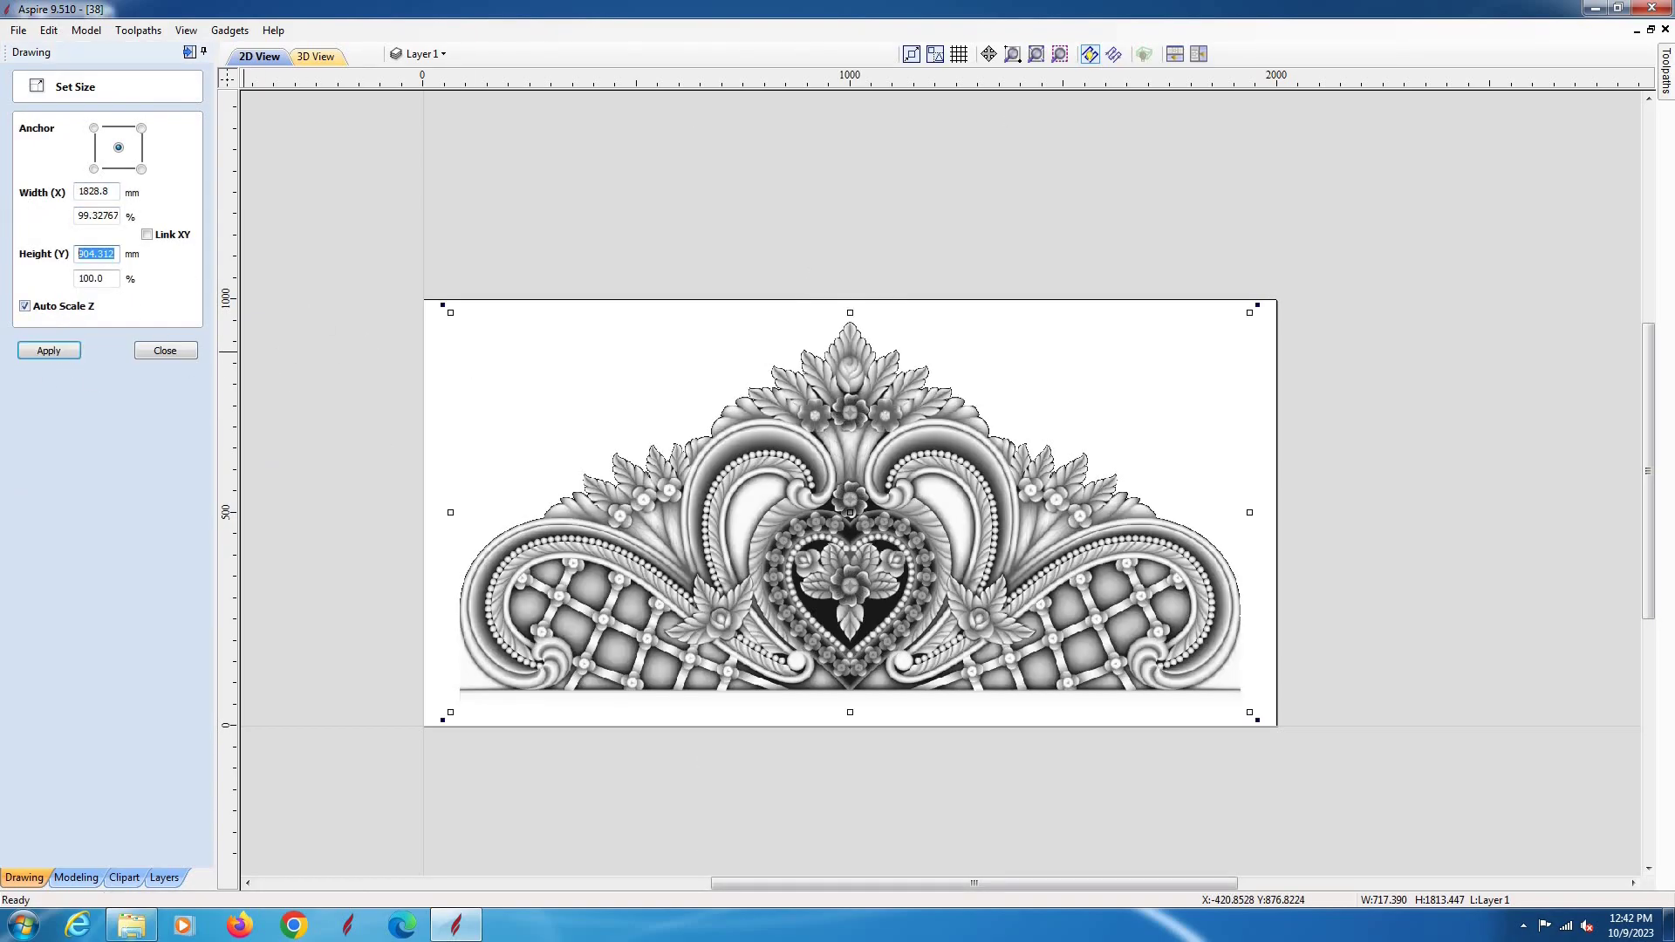
pyautogui.write('1700')
# Turn off depth scaling and apply a 1828.8 mm width with an 812 mm height
pyautogui.click(49, 350)
pyautogui.doubleClick(119, 254)
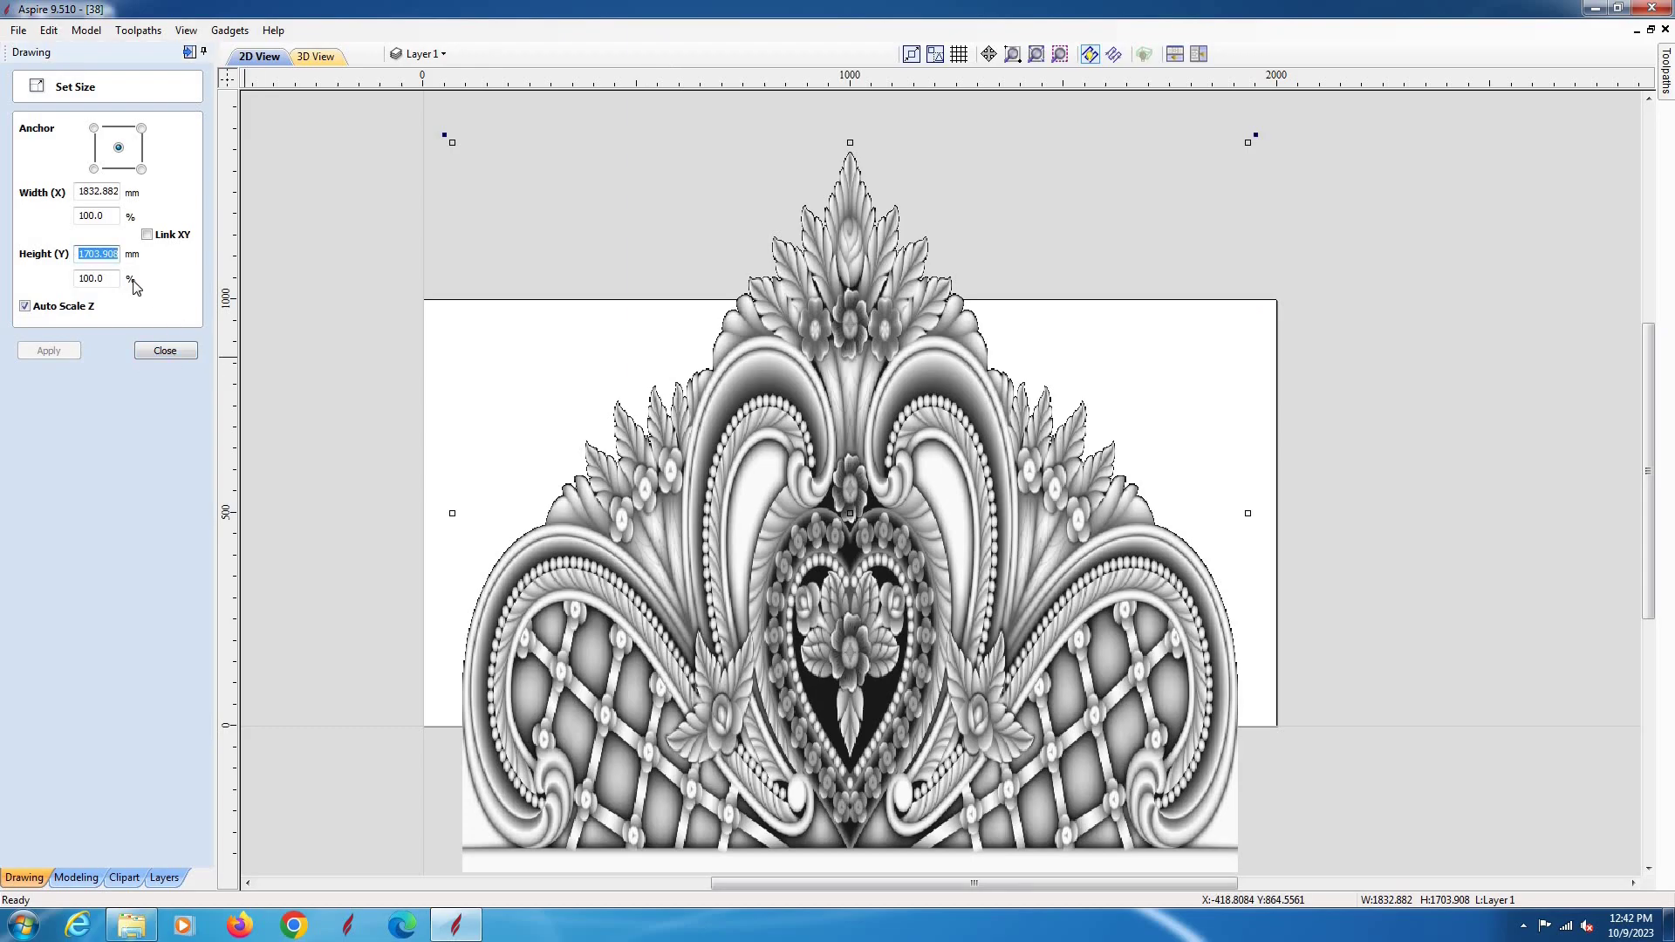
pyautogui.write('716.627')
pyautogui.click(24, 305)
pyautogui.click(49, 349)
pyautogui.write('1828.8')
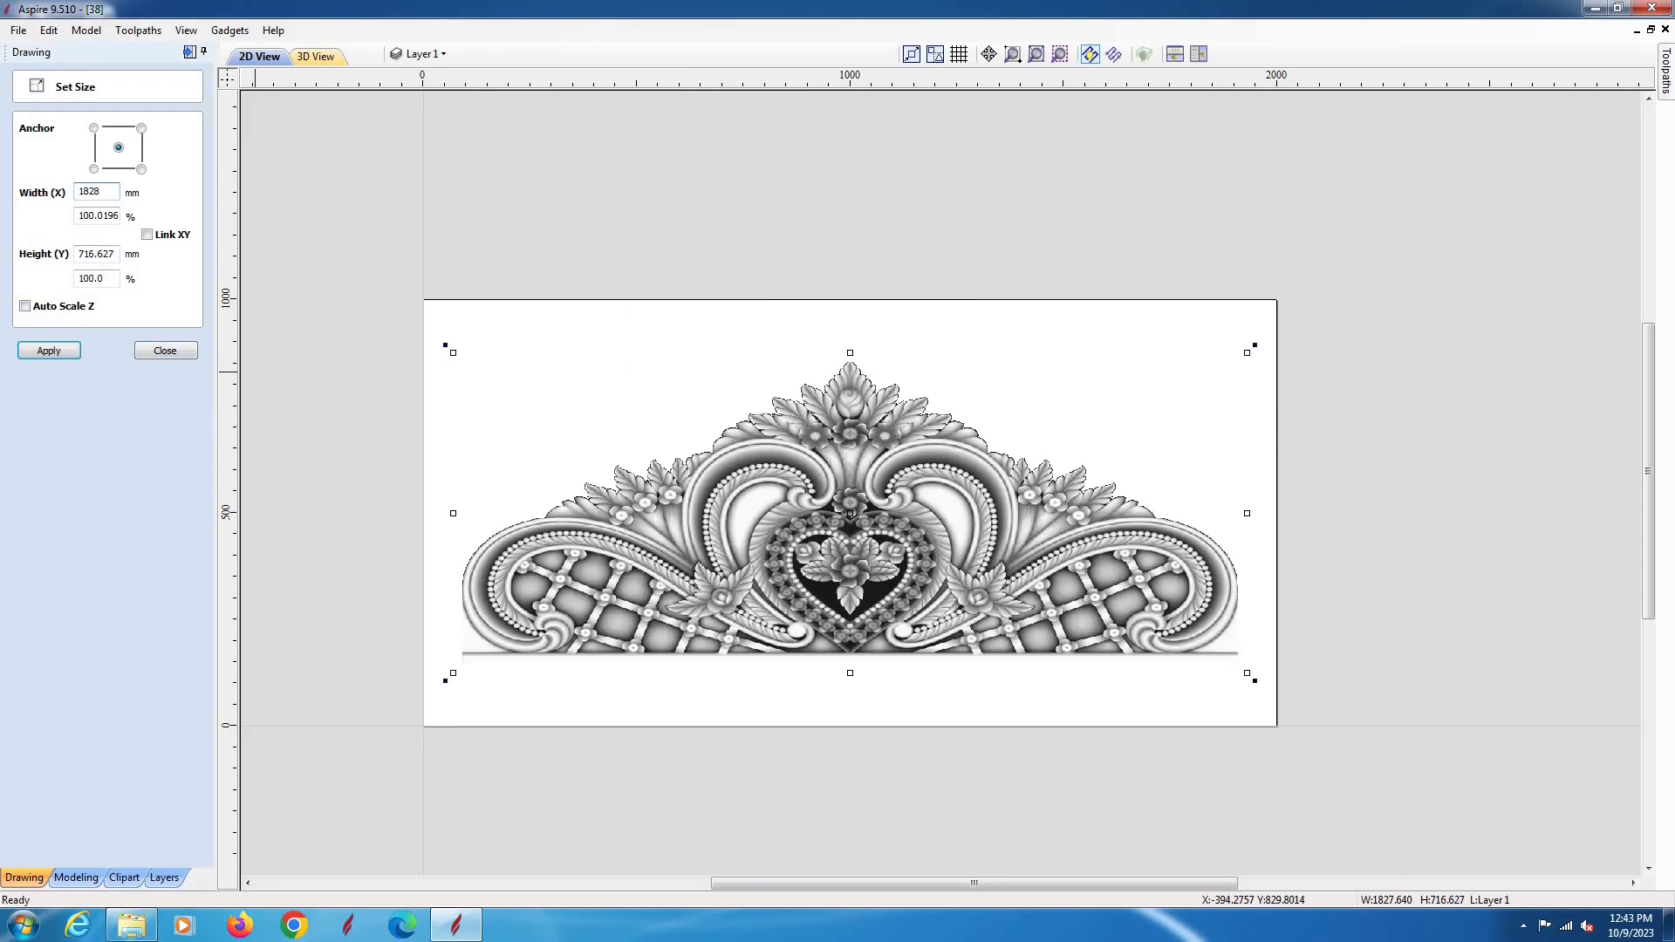
pyautogui.click(48, 350)
pyautogui.doubleClick(96, 254)
pyautogui.write('812')
pyautogui.click(48, 350)
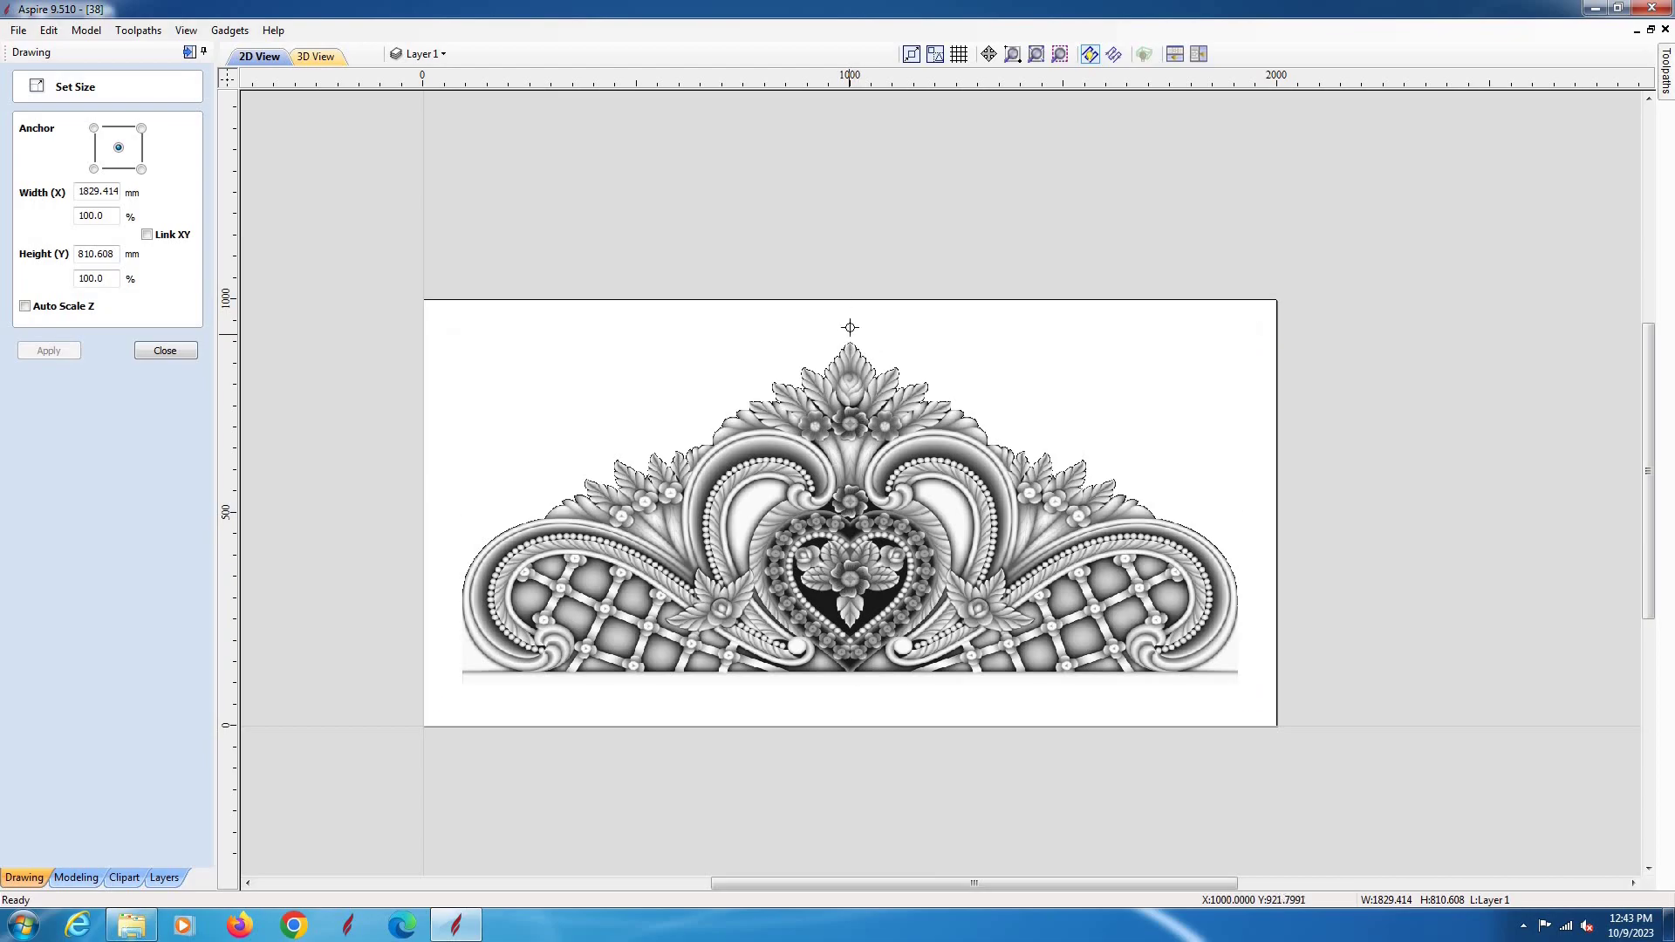
# Stretch the relief wider to about 1982 × 931 mm and view it in 3D
pyautogui.scroll(1, 890, 705)
pyautogui.scroll(1, 889, 704)
pyautogui.scroll(-2, 890, 705)
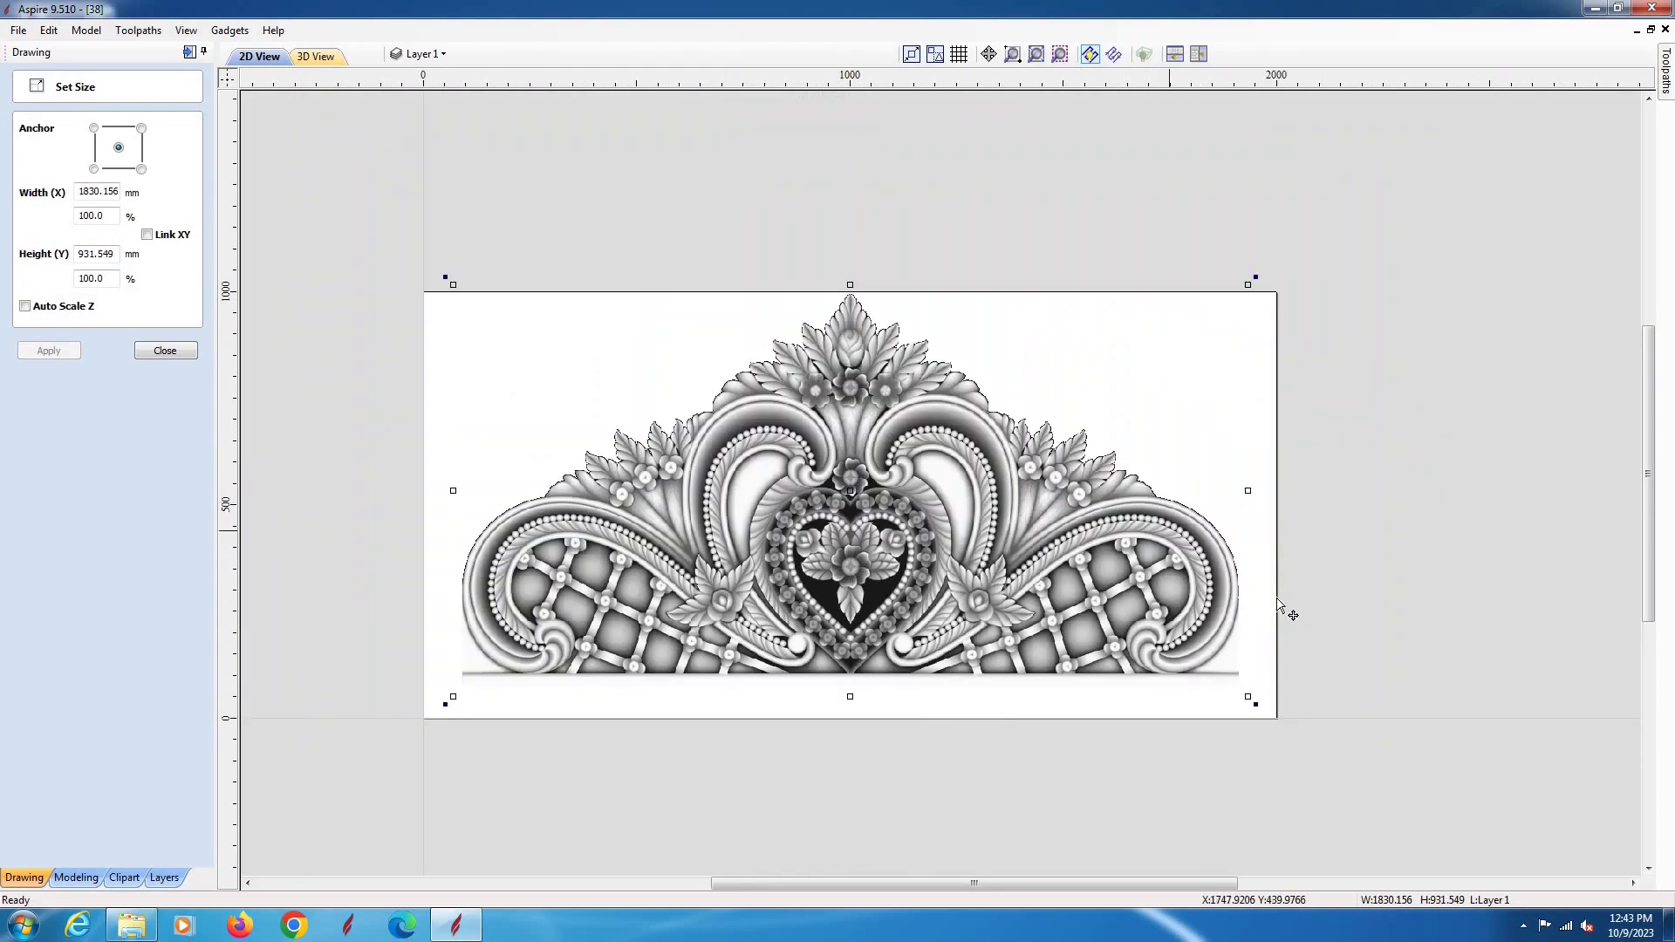
pyautogui.moveTo(1249, 492); pyautogui.dragTo(1274, 490)
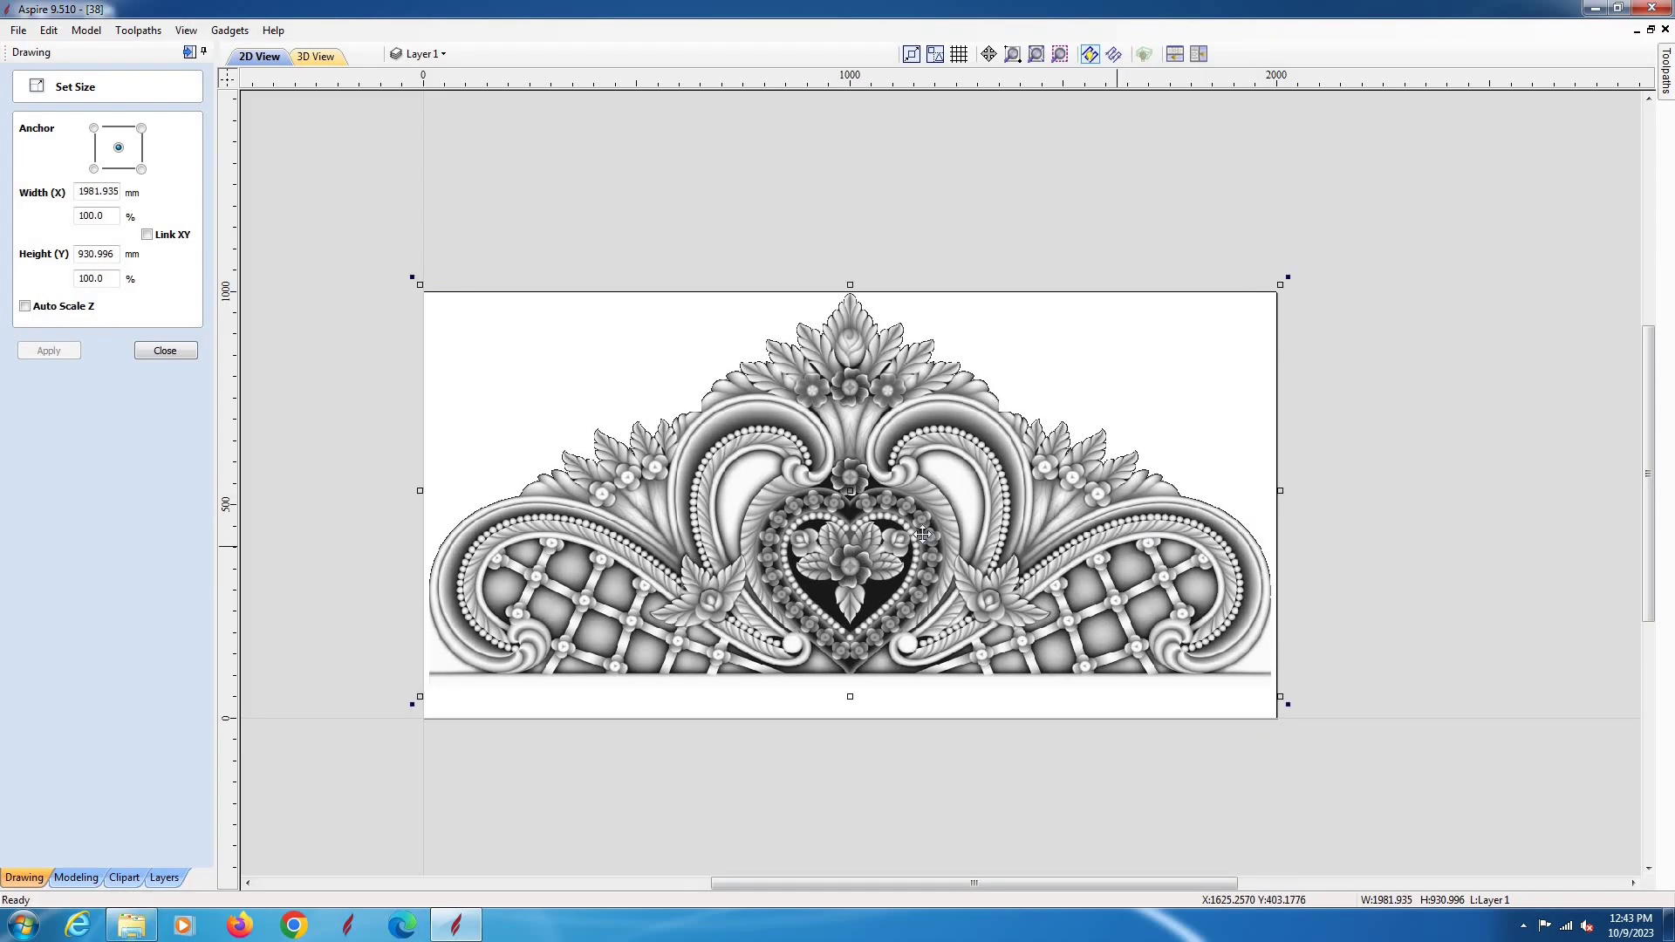
pyautogui.click(315, 56)
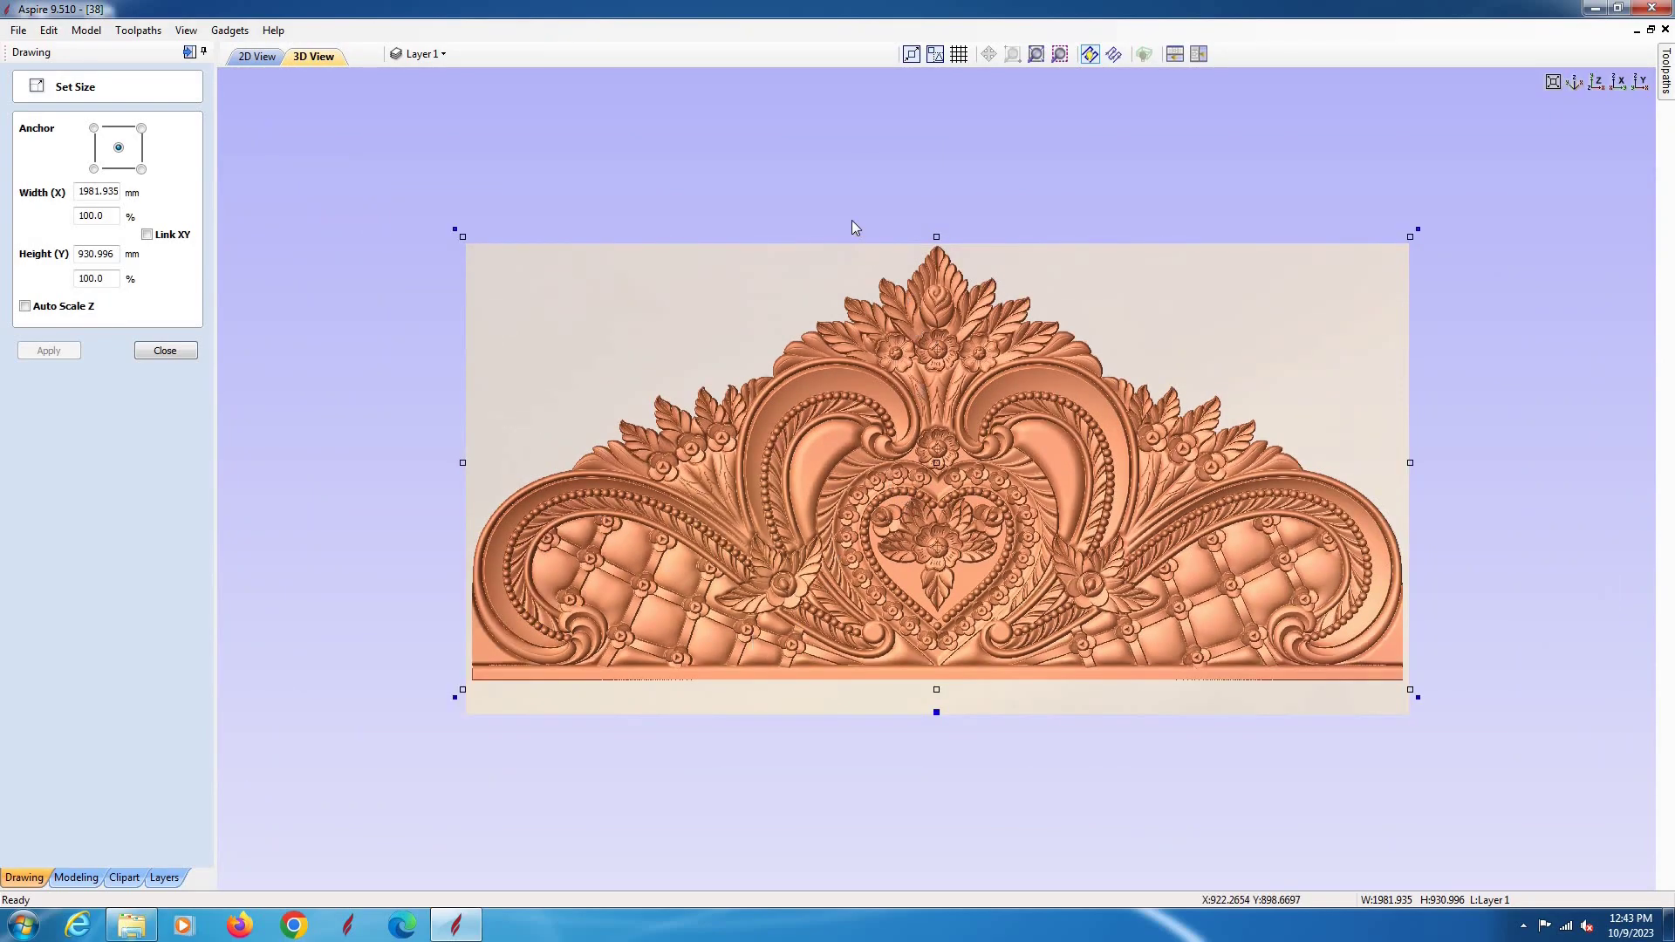
# Set the exact model height to 14.1 mm instead of 16.456 mm, then orbit to inspect
pyautogui.moveTo(853, 225); pyautogui.dragTo(960, 266)
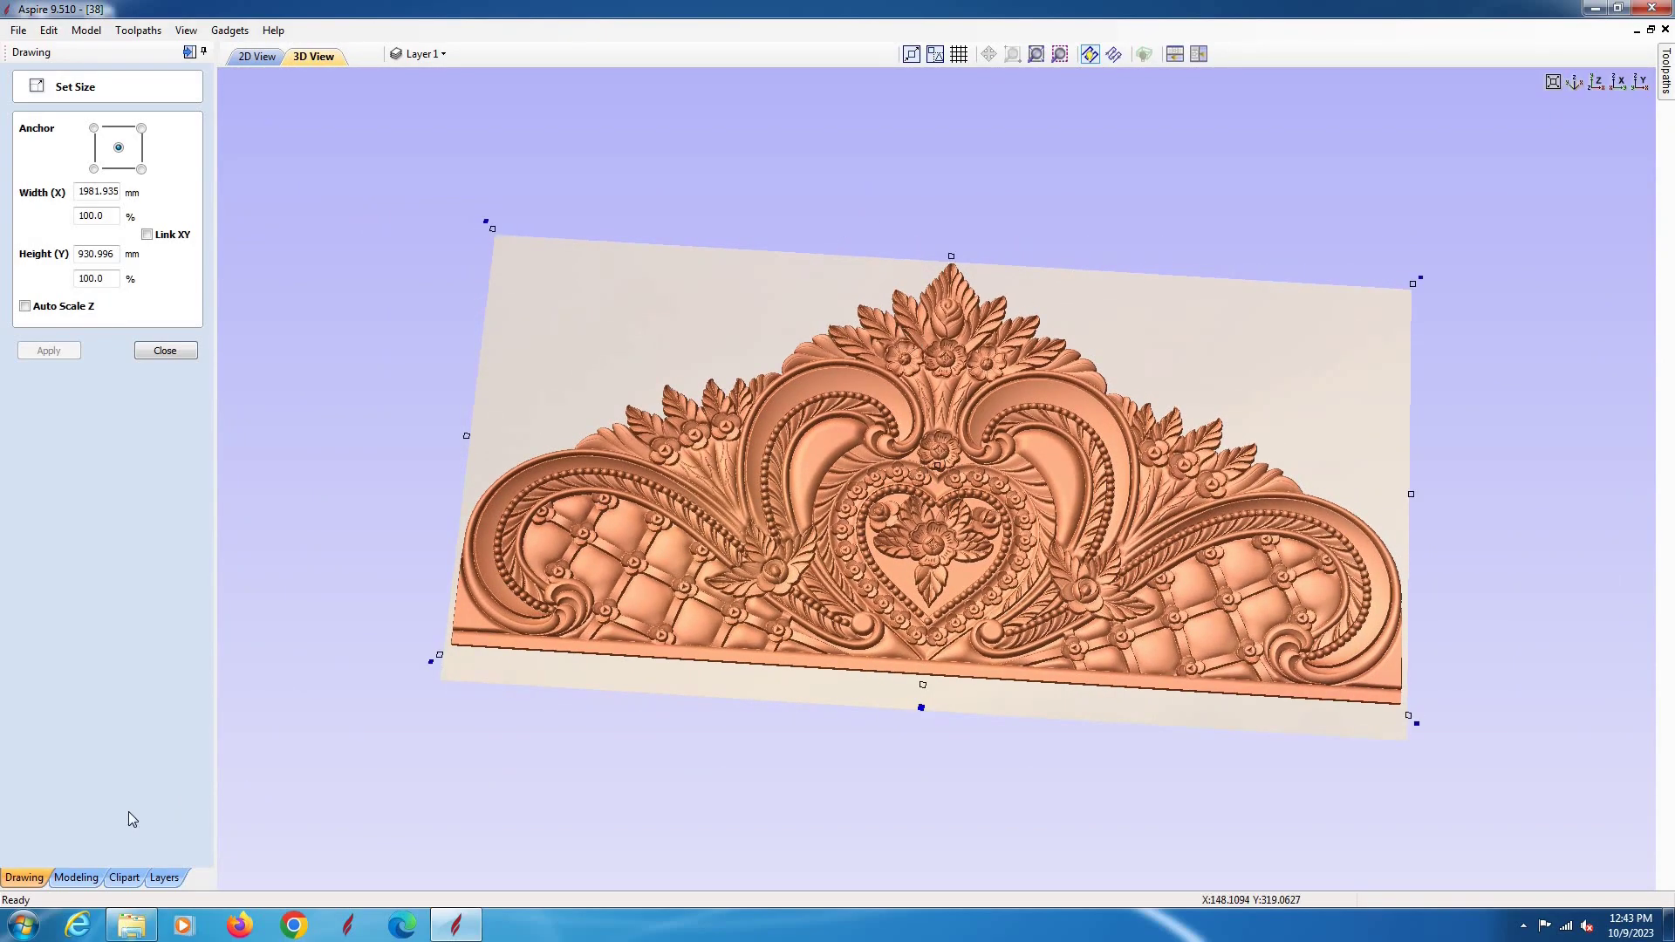
pyautogui.click(76, 878)
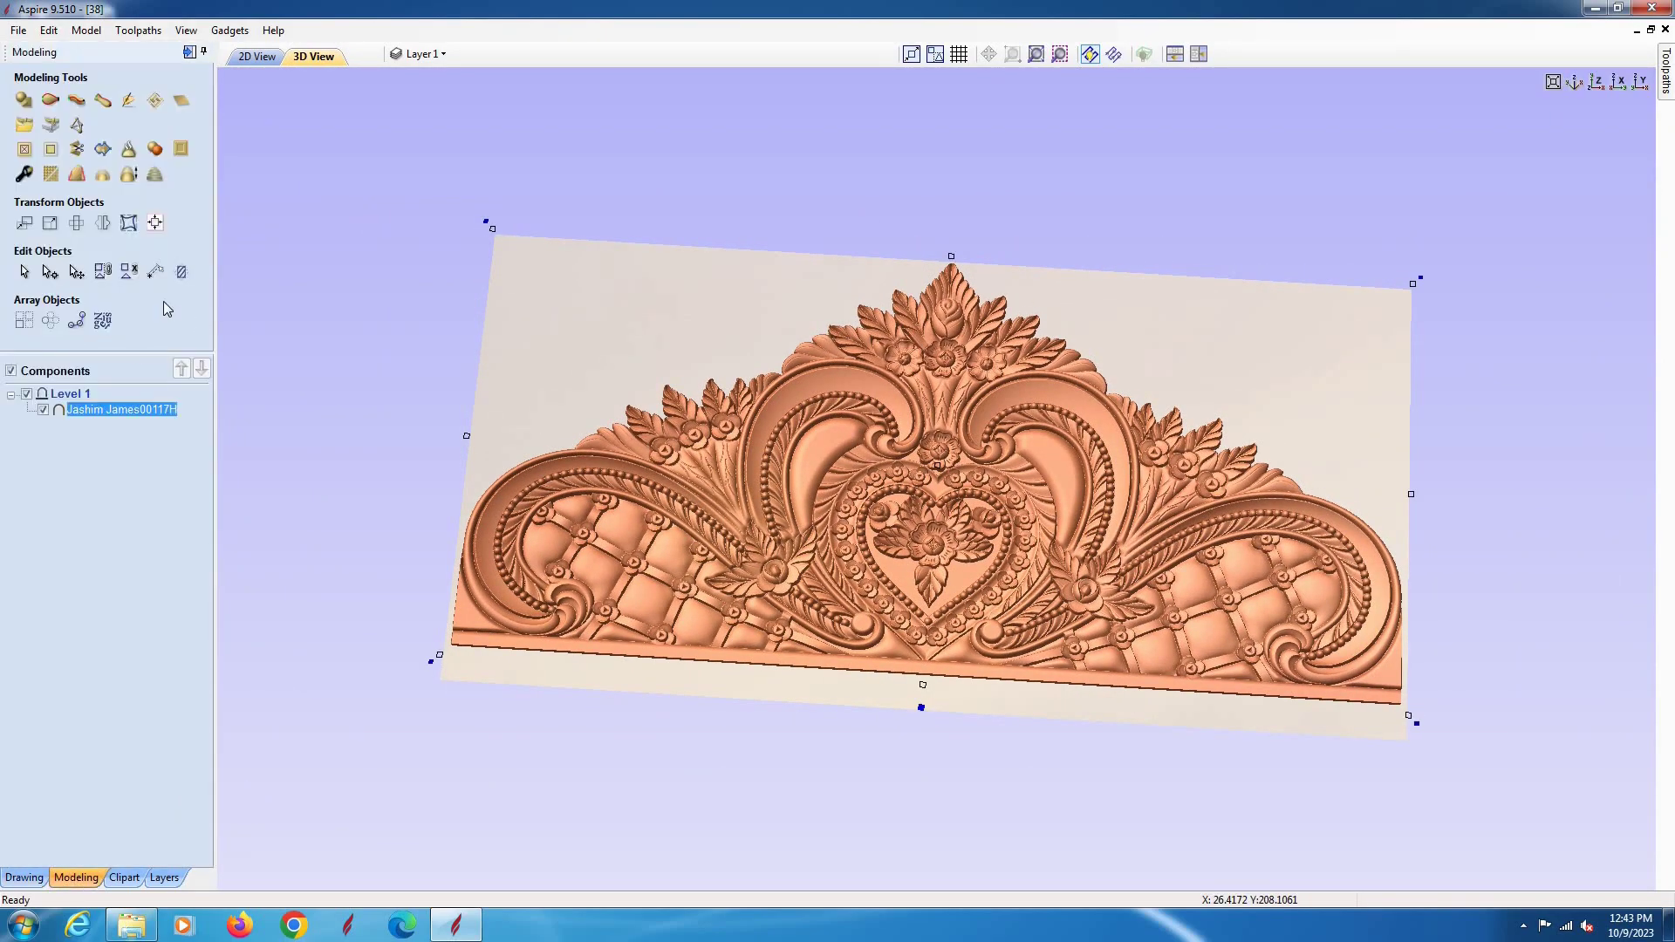
pyautogui.click(129, 174)
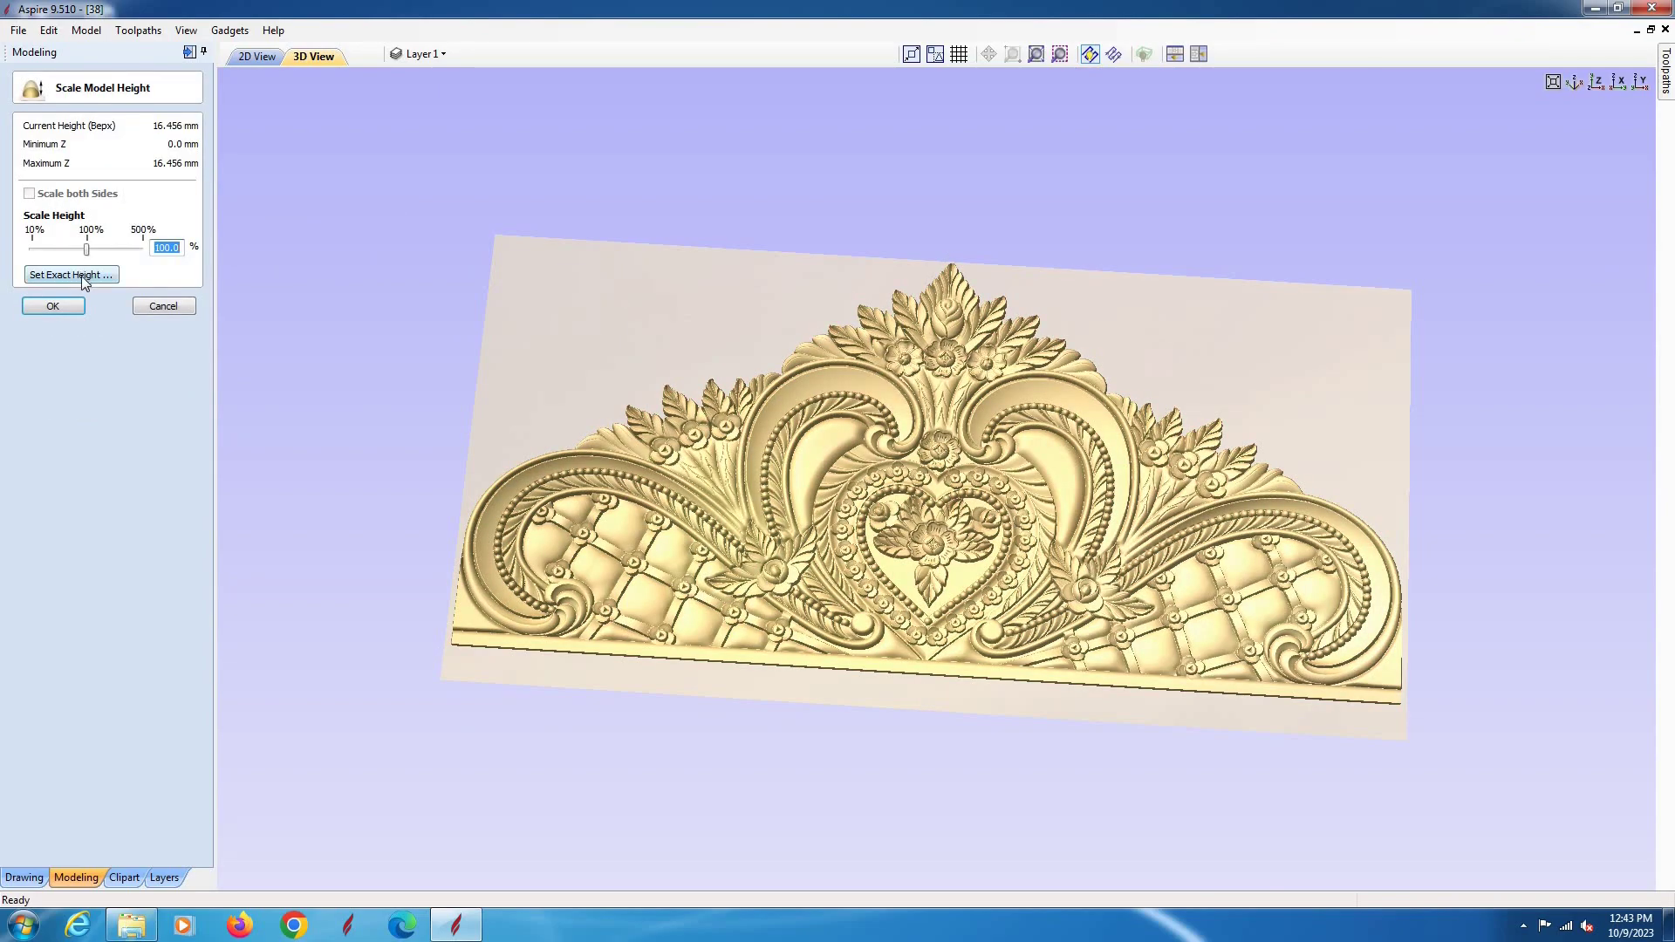
pyautogui.click(83, 275)
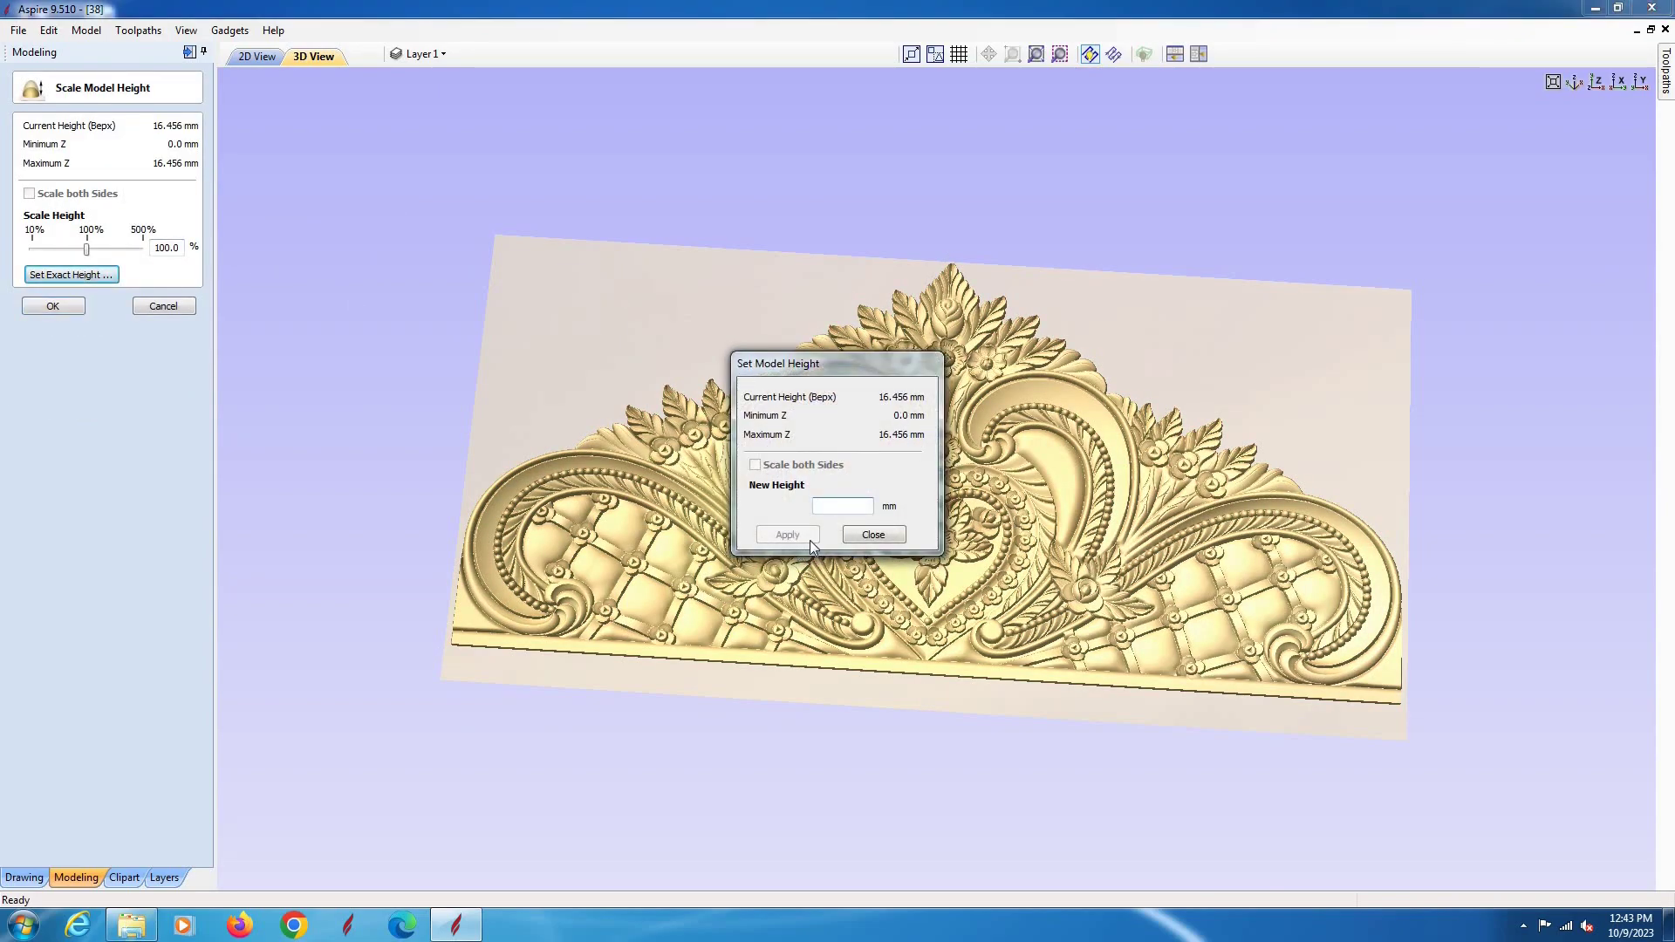
pyautogui.write('14.1')
pyautogui.click(788, 534)
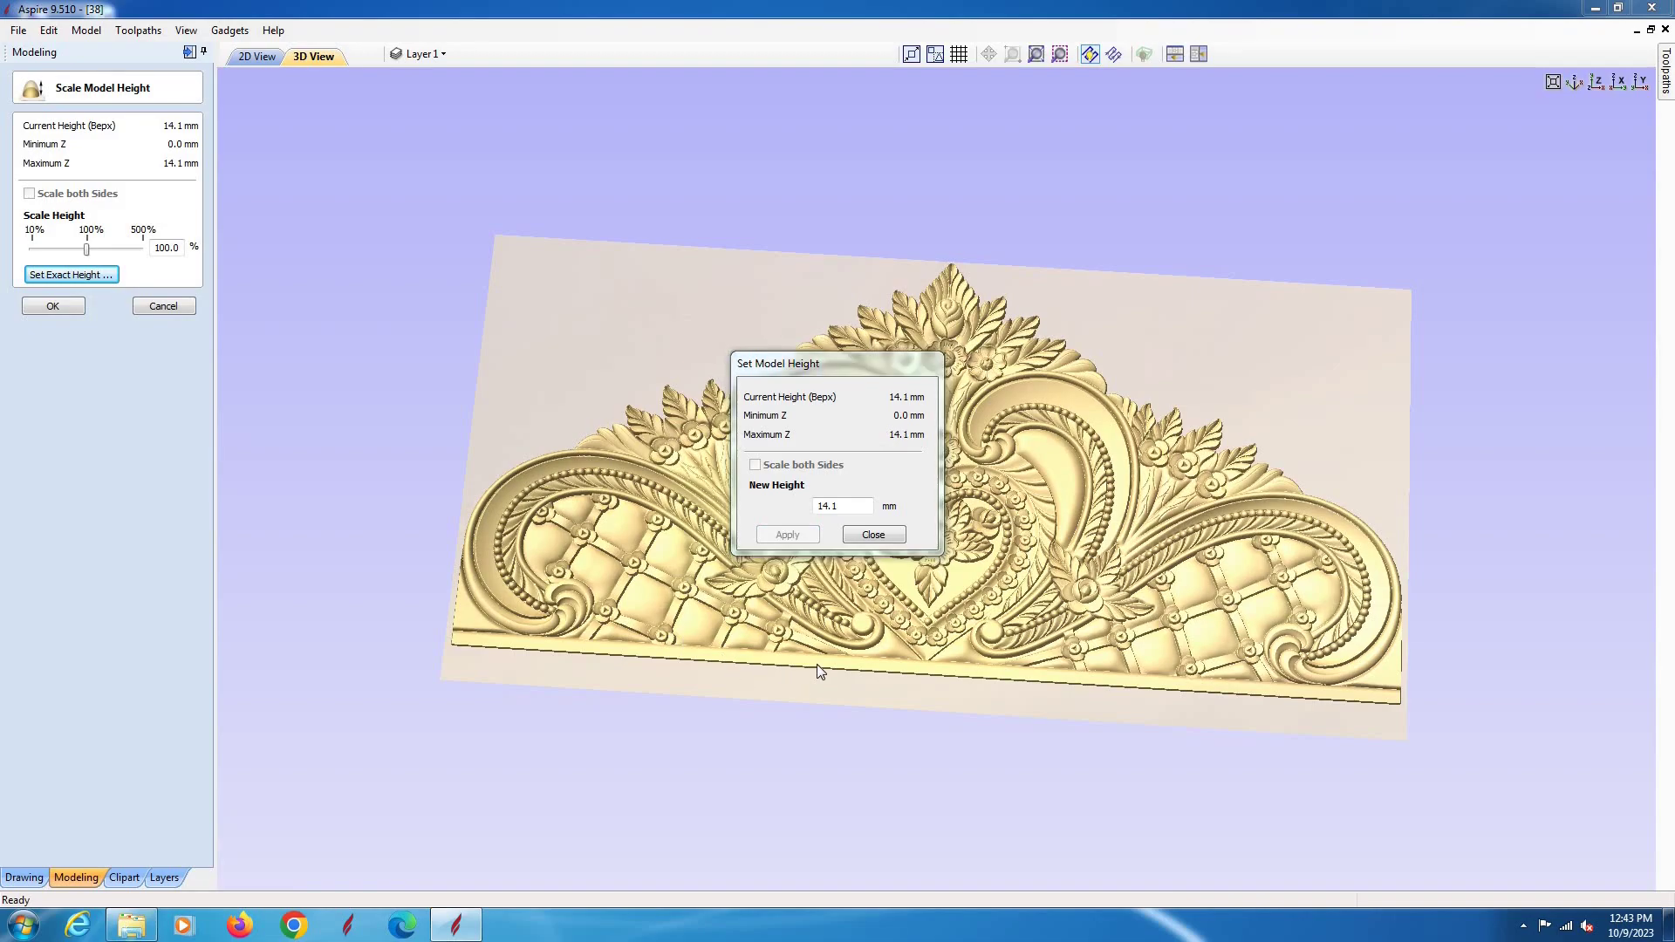
pyautogui.click(873, 533)
pyautogui.moveTo(961, 643)
pyautogui.mouseDown()
pyautogui.moveTo(957, 684)
pyautogui.moveTo(844, 641)
pyautogui.mouseUp()
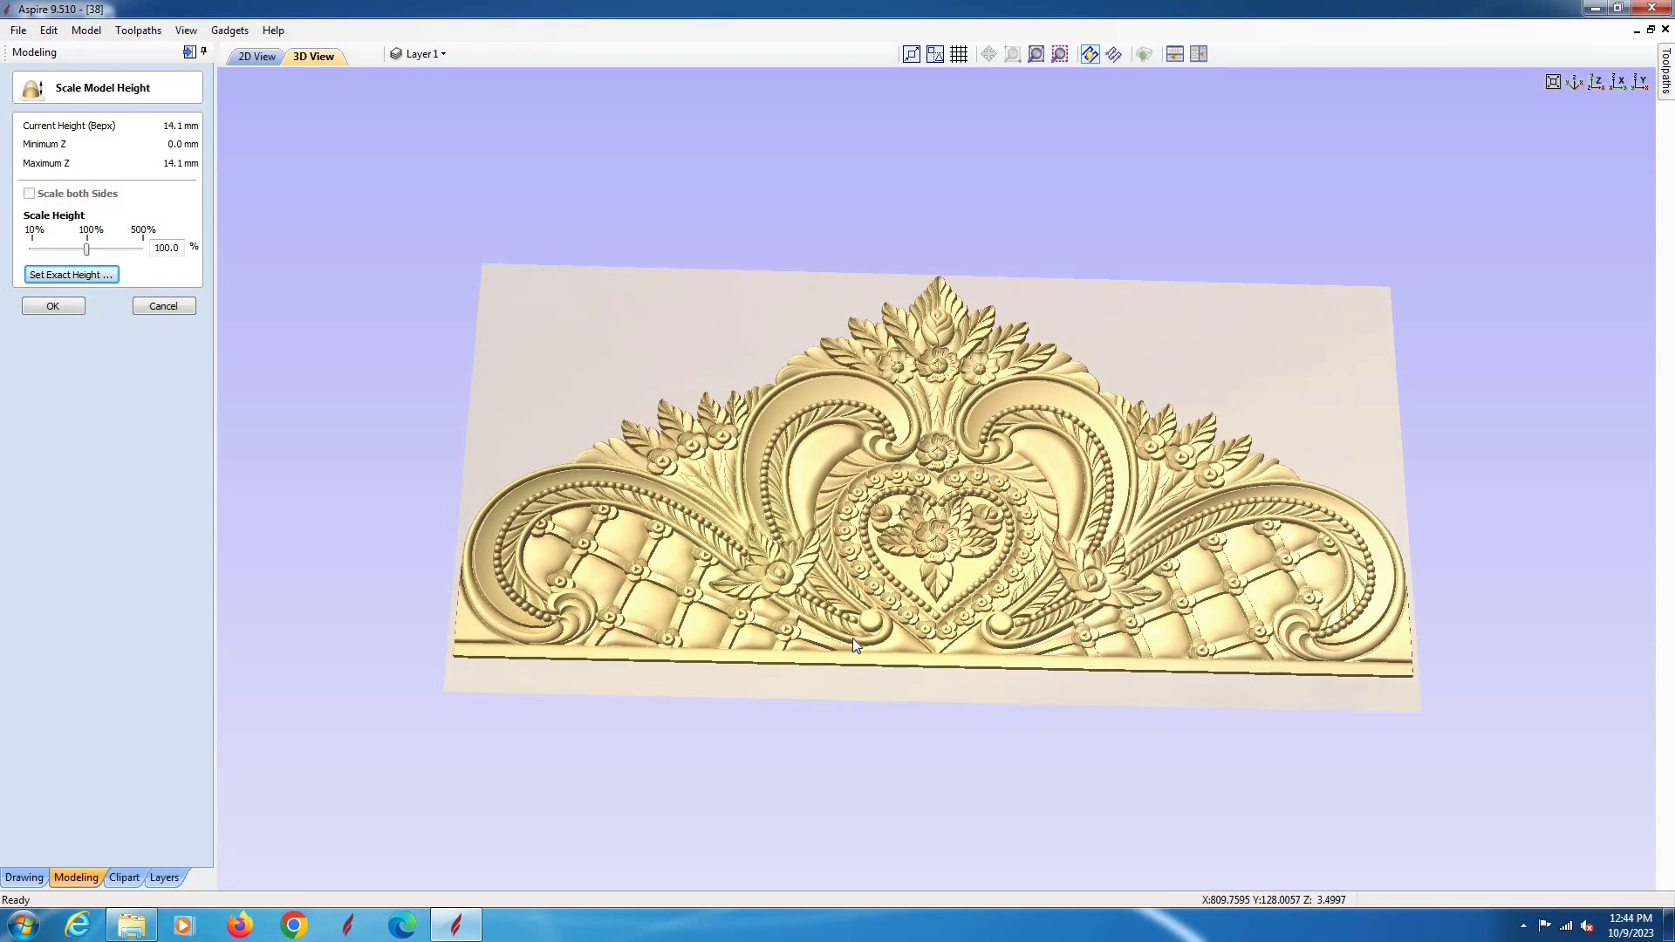
# Keep the job at 2000 × 1000 mm and raise material thickness from 12 to 30 mm
pyautogui.click(53, 306)
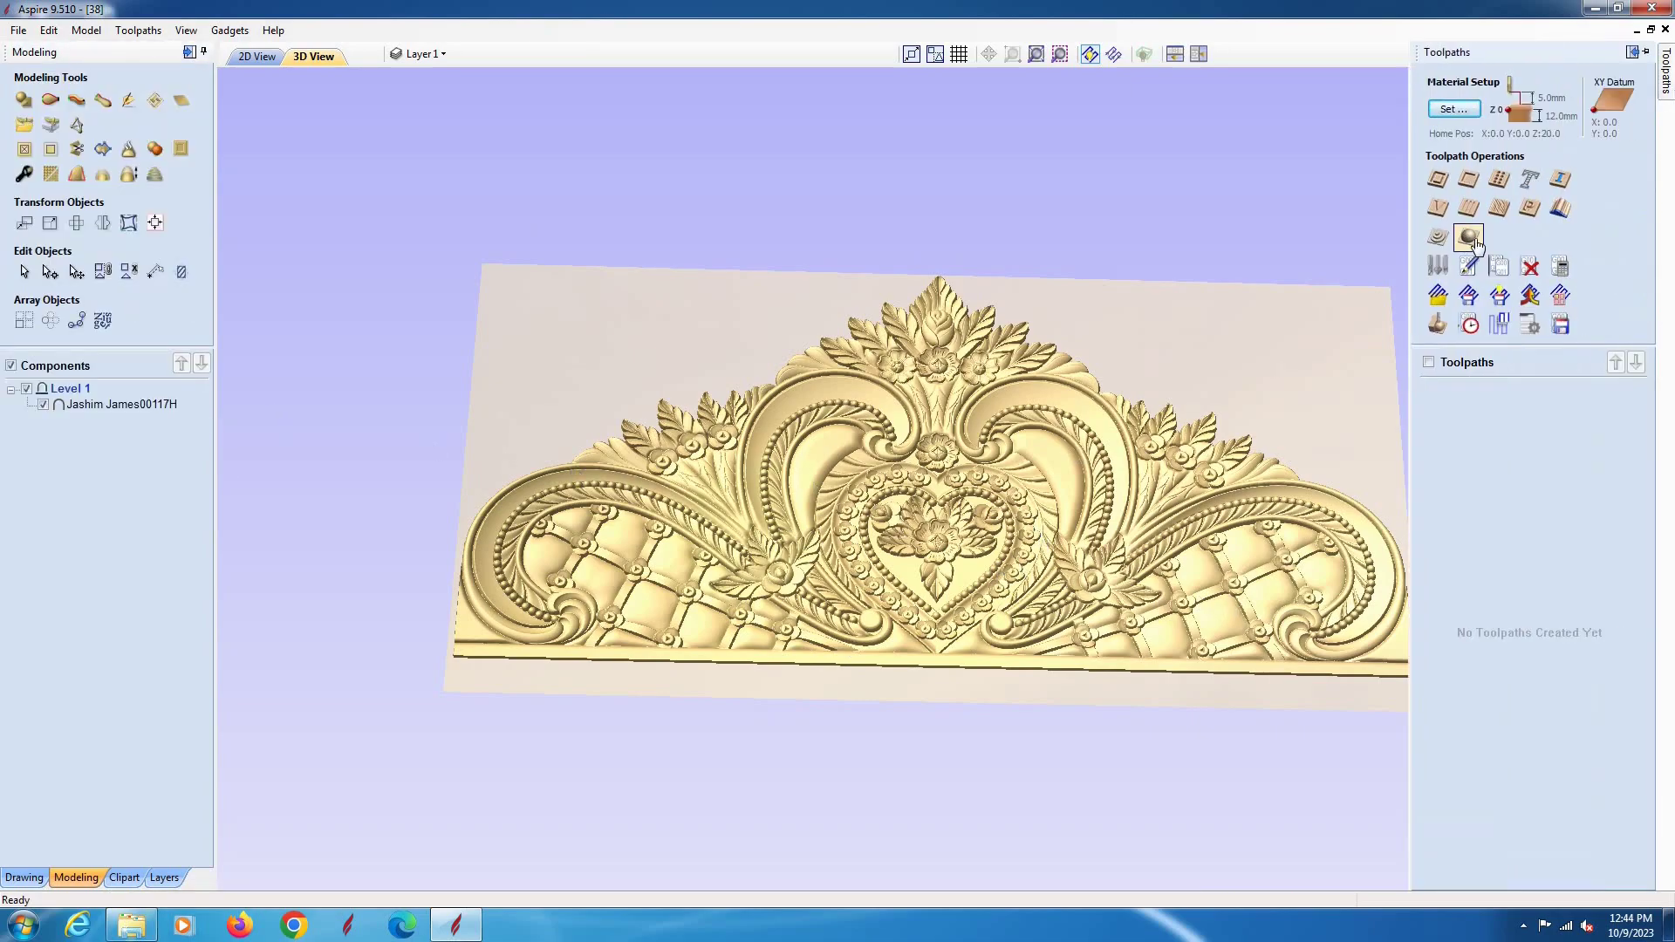
pyautogui.click(1469, 237)
pyautogui.write('30')
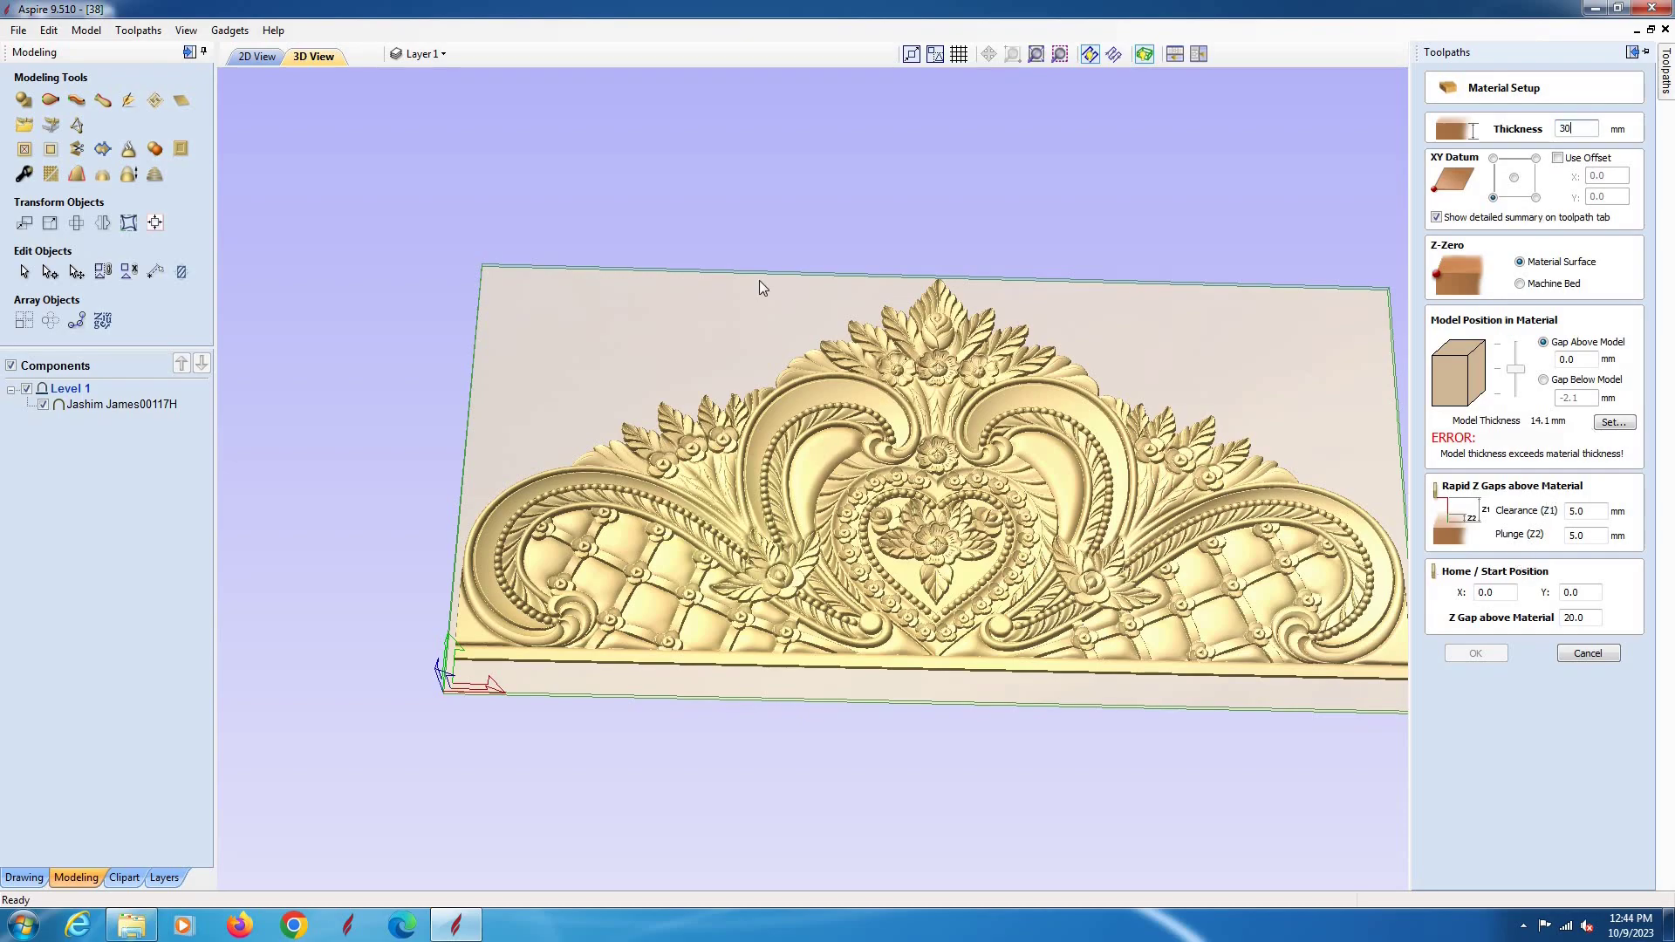
pyautogui.click(1586, 654)
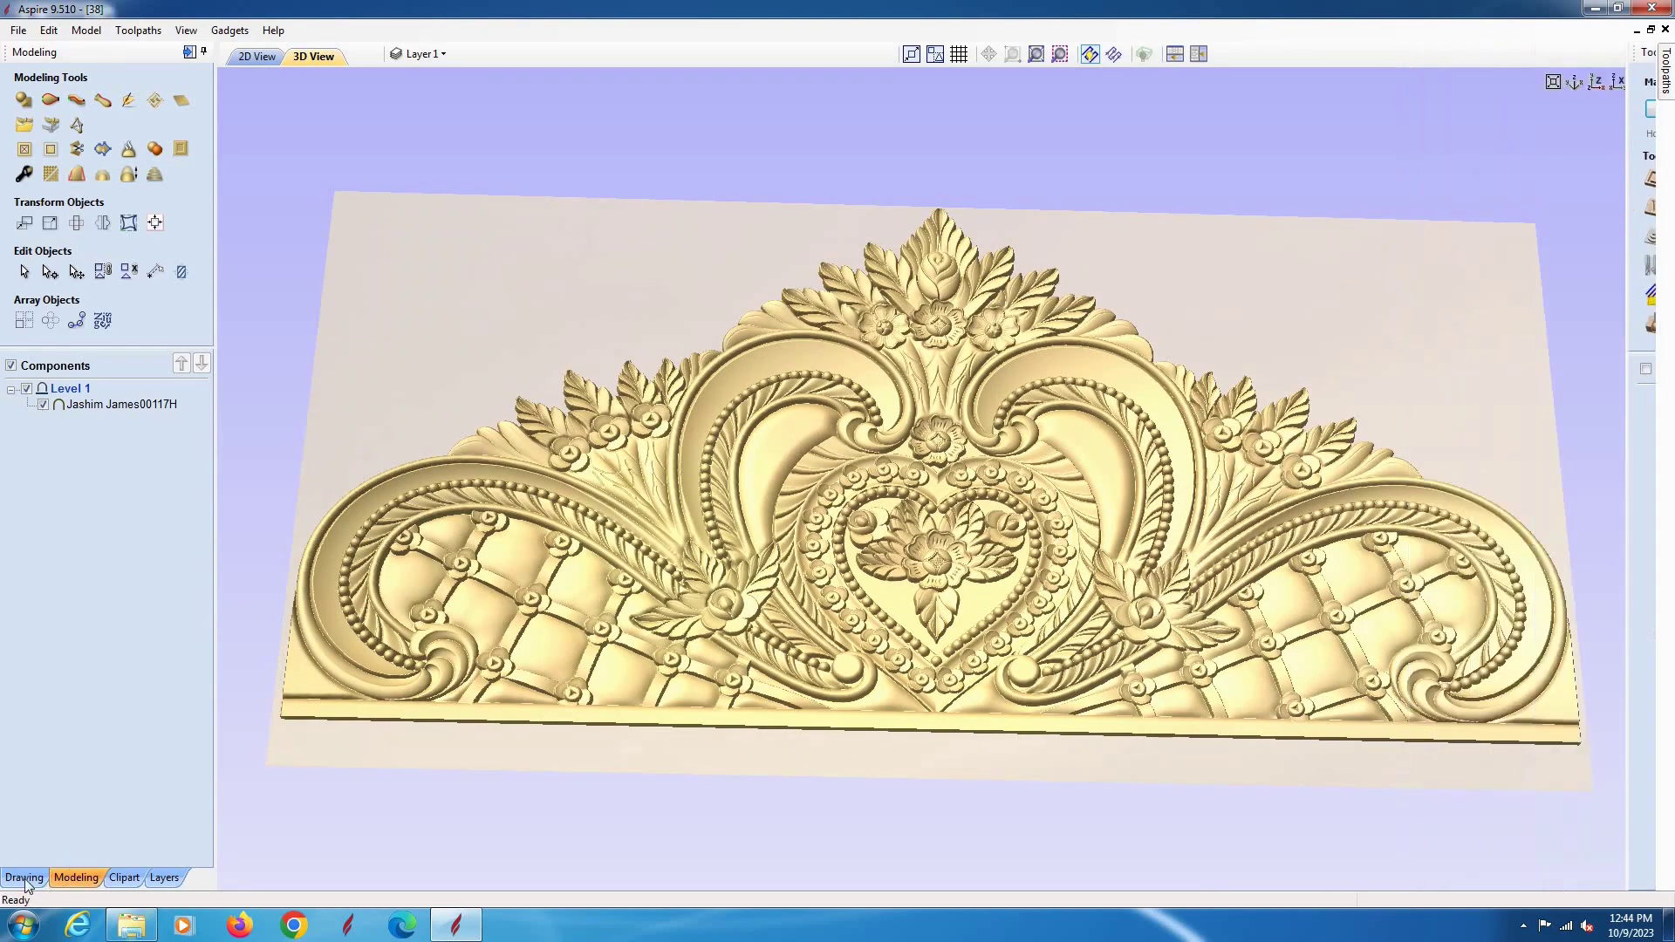
pyautogui.press('t')
pyautogui.click(165, 350)
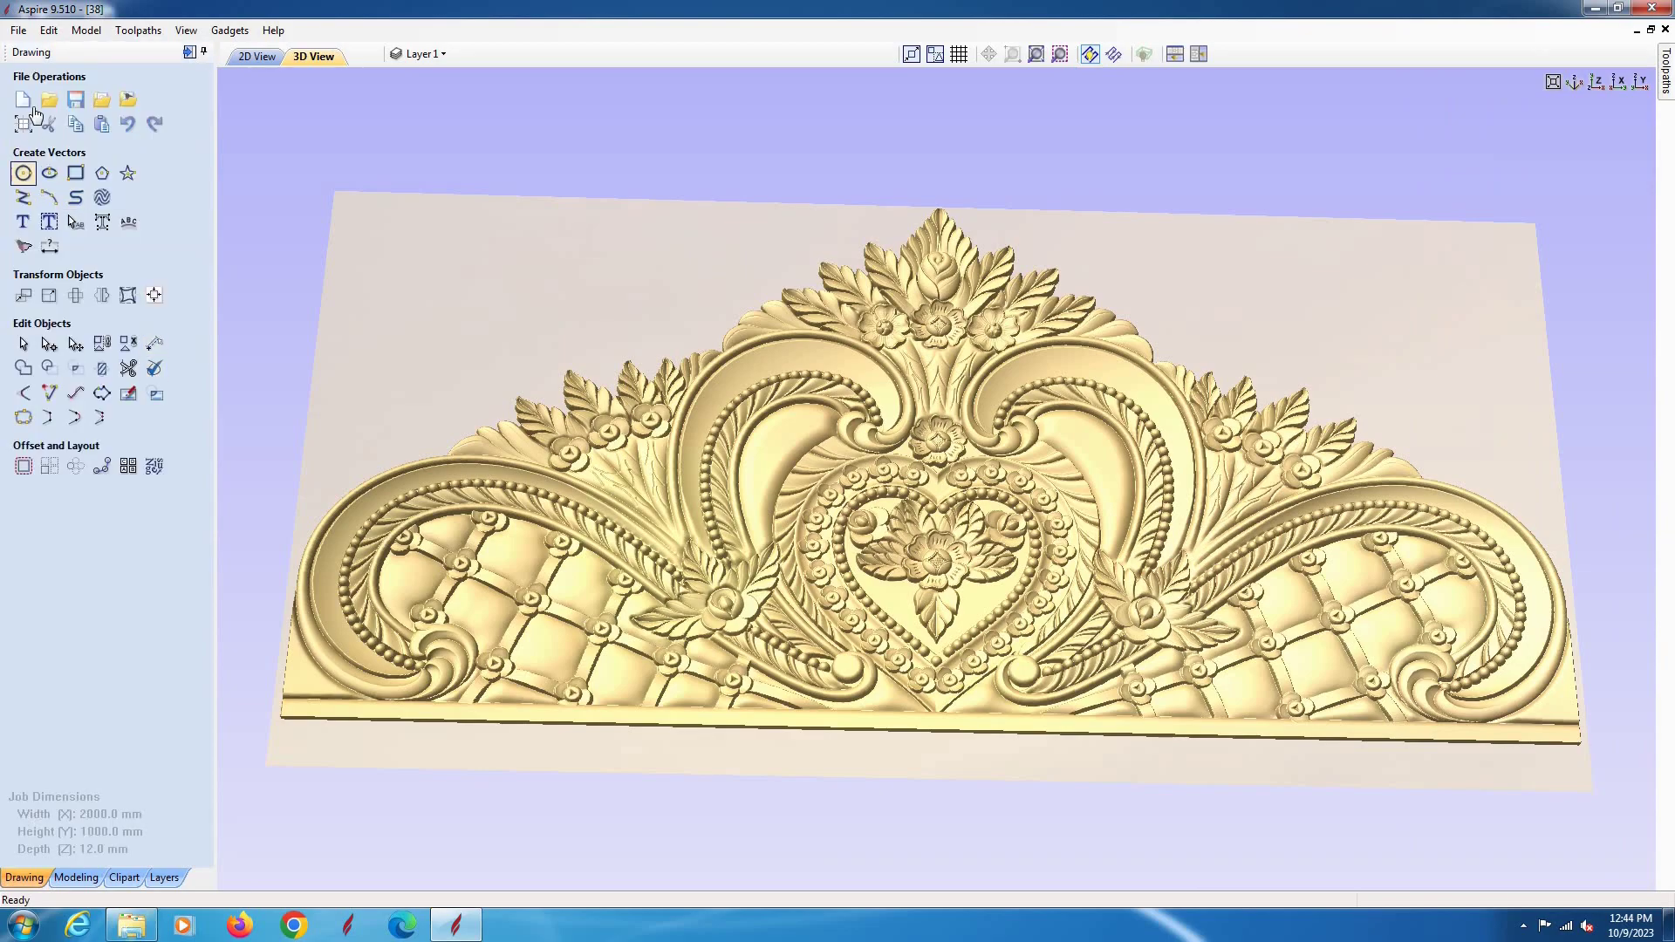
pyautogui.click(30, 111)
pyautogui.press('Tab')
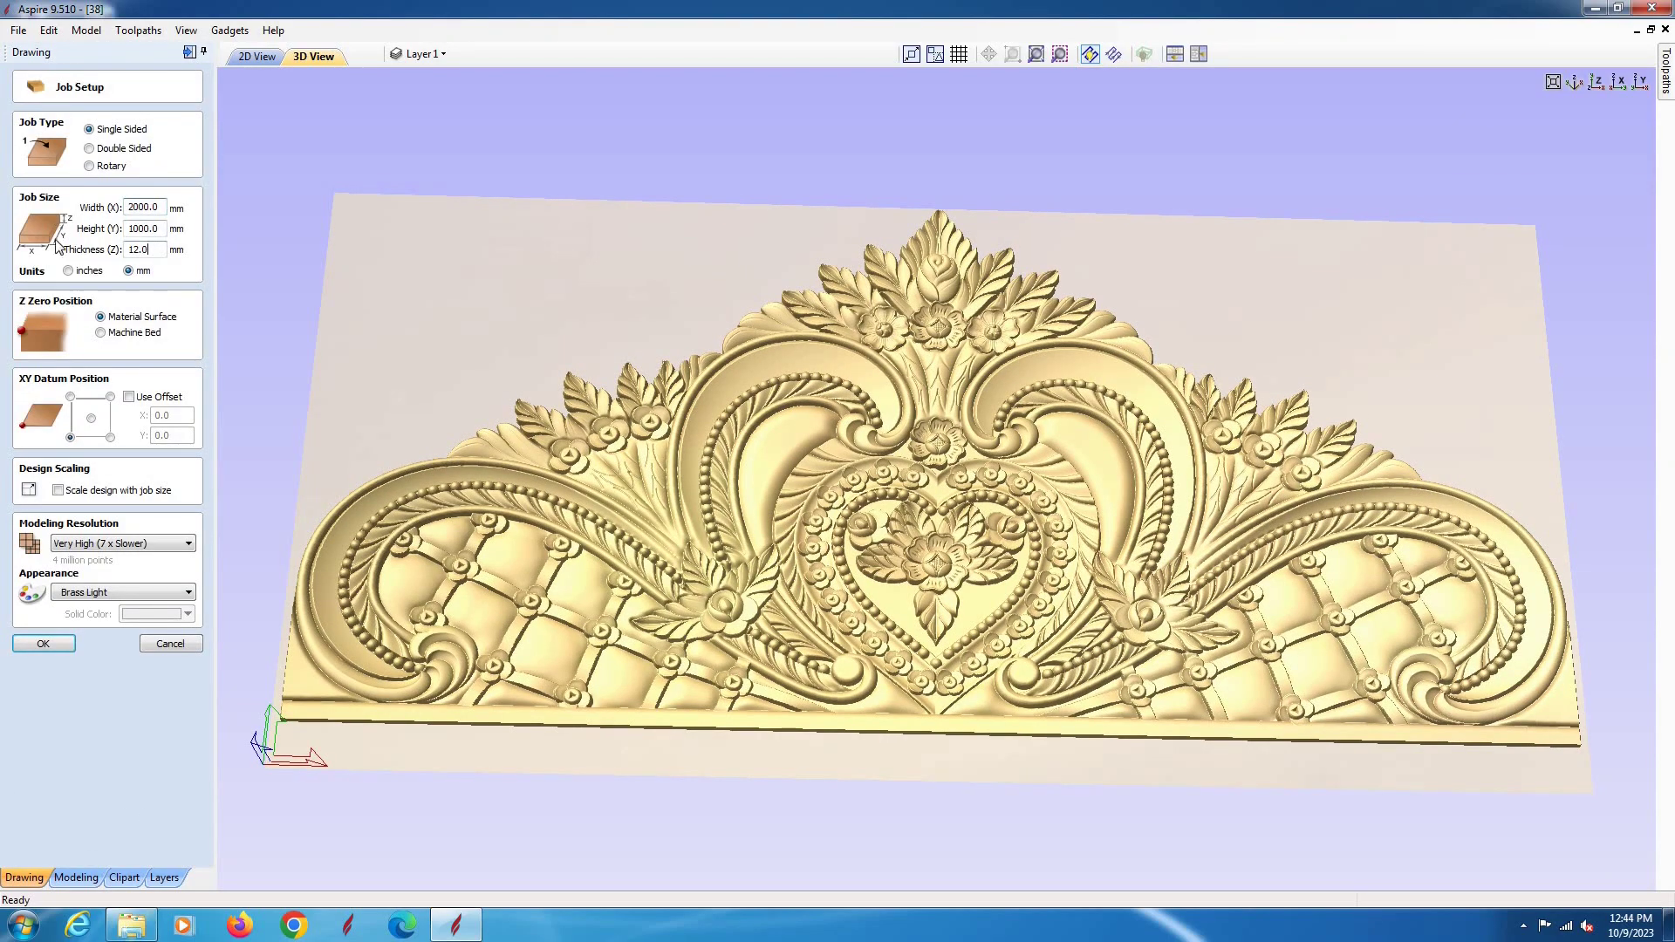
pyautogui.press('Tab')
pyautogui.click(44, 646)
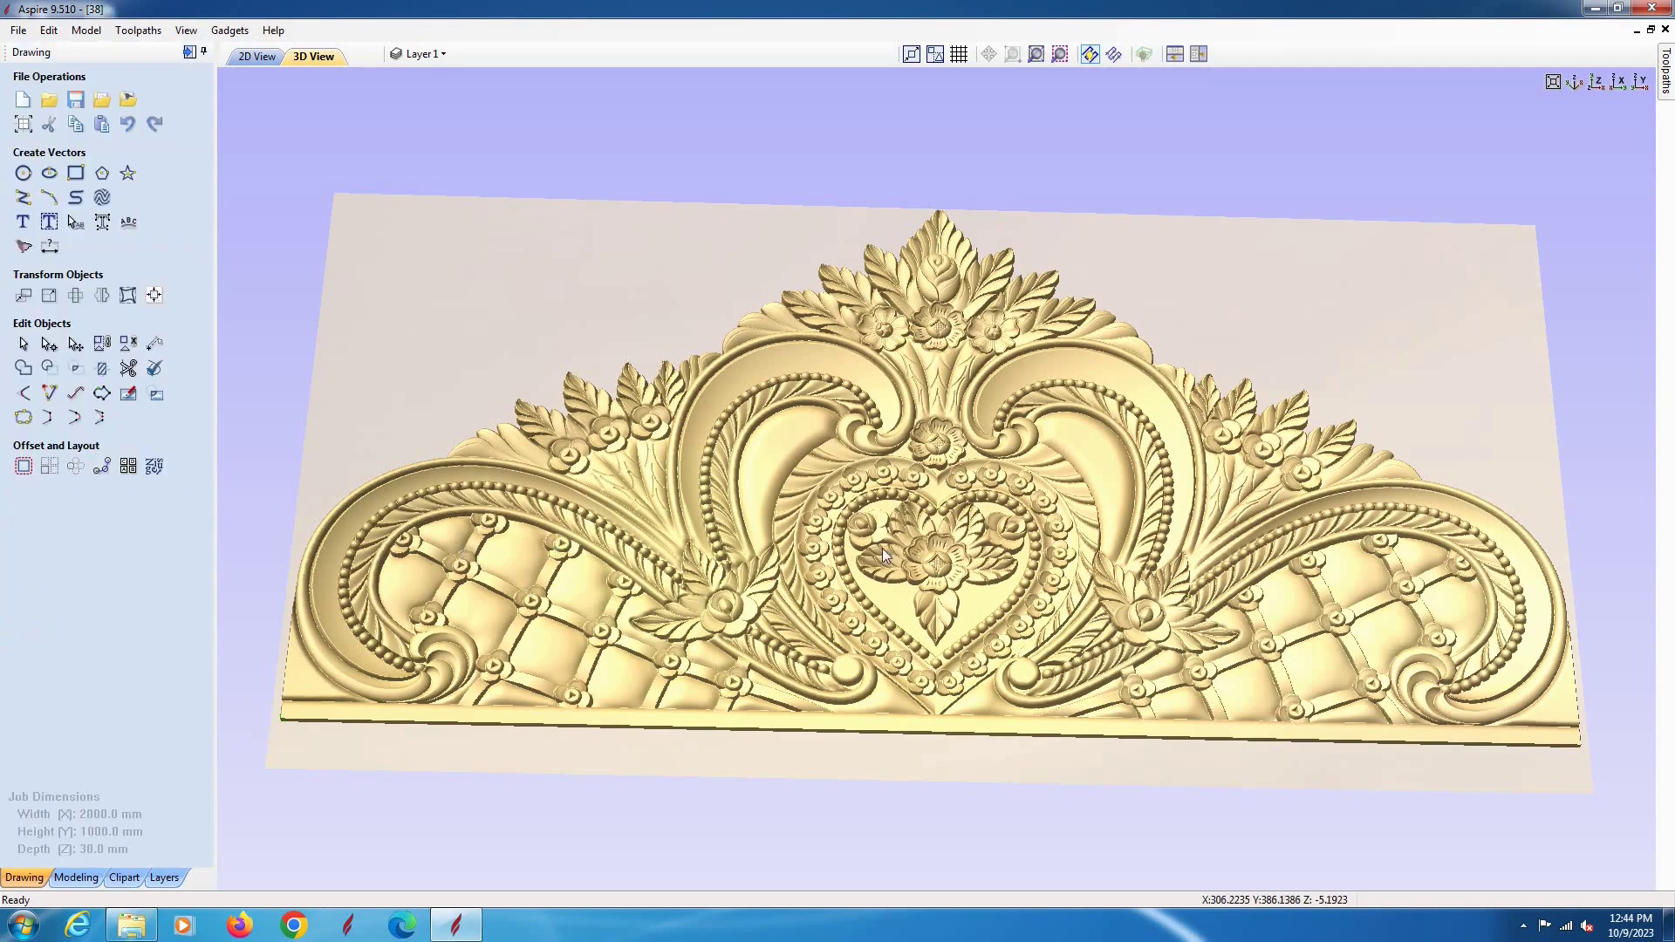
# Calculate 3D Finish 1 with the 6 mm ball nose, raster strategy, climb cut and edited raster angle
pyautogui.click(1666, 72)
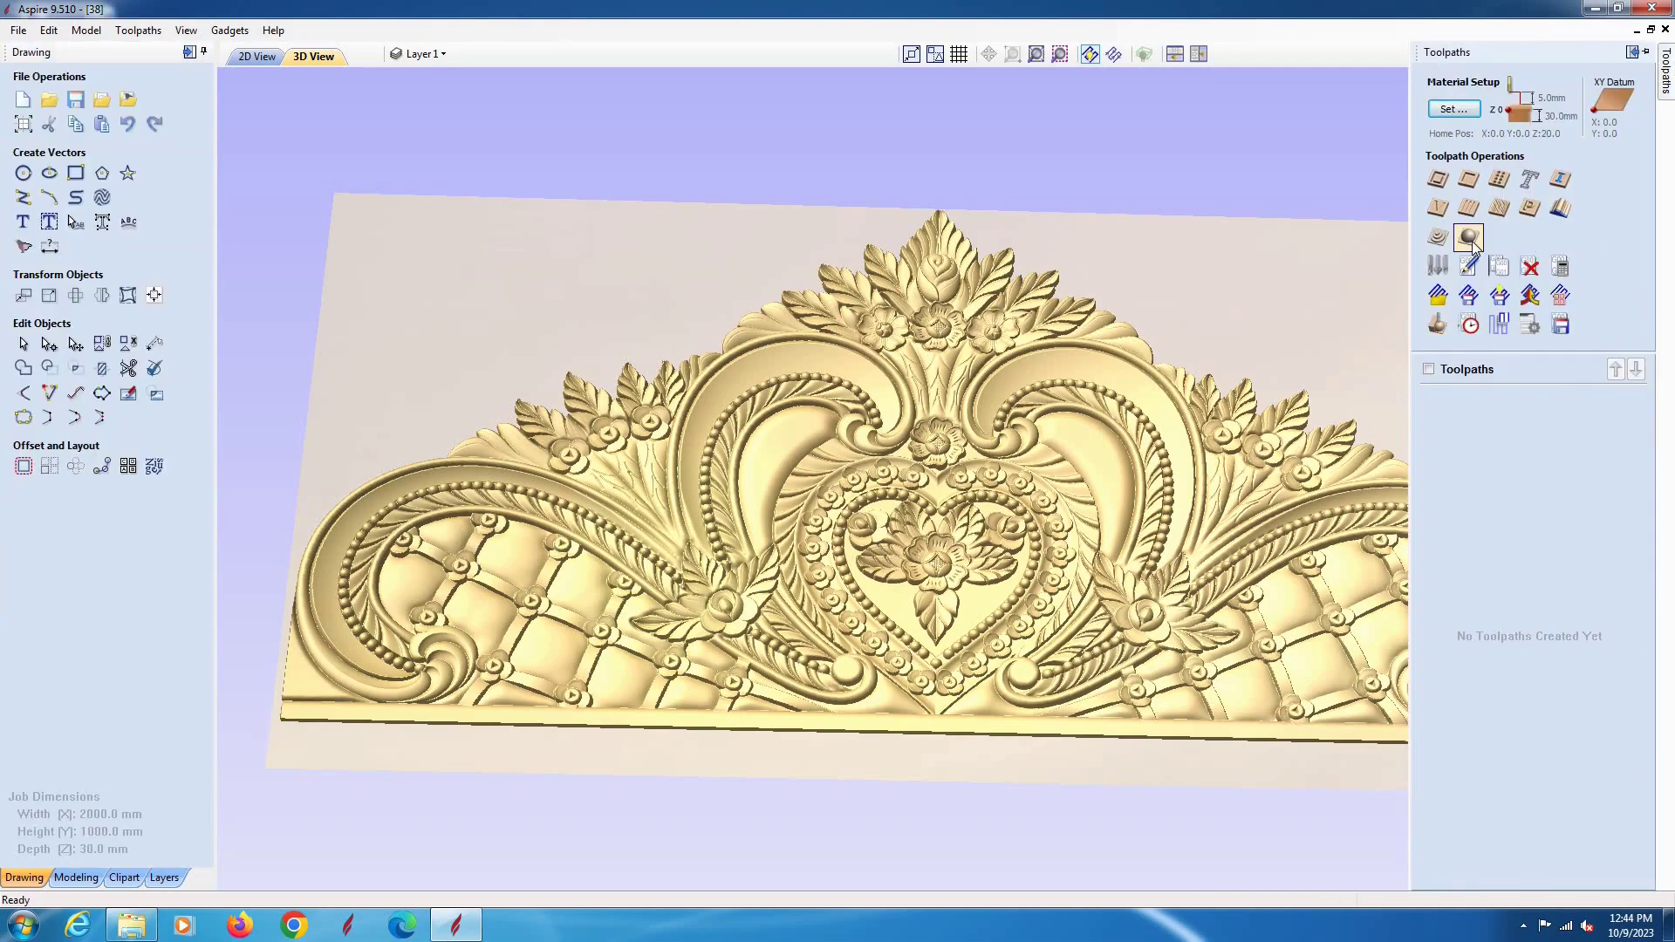
pyautogui.click(1469, 238)
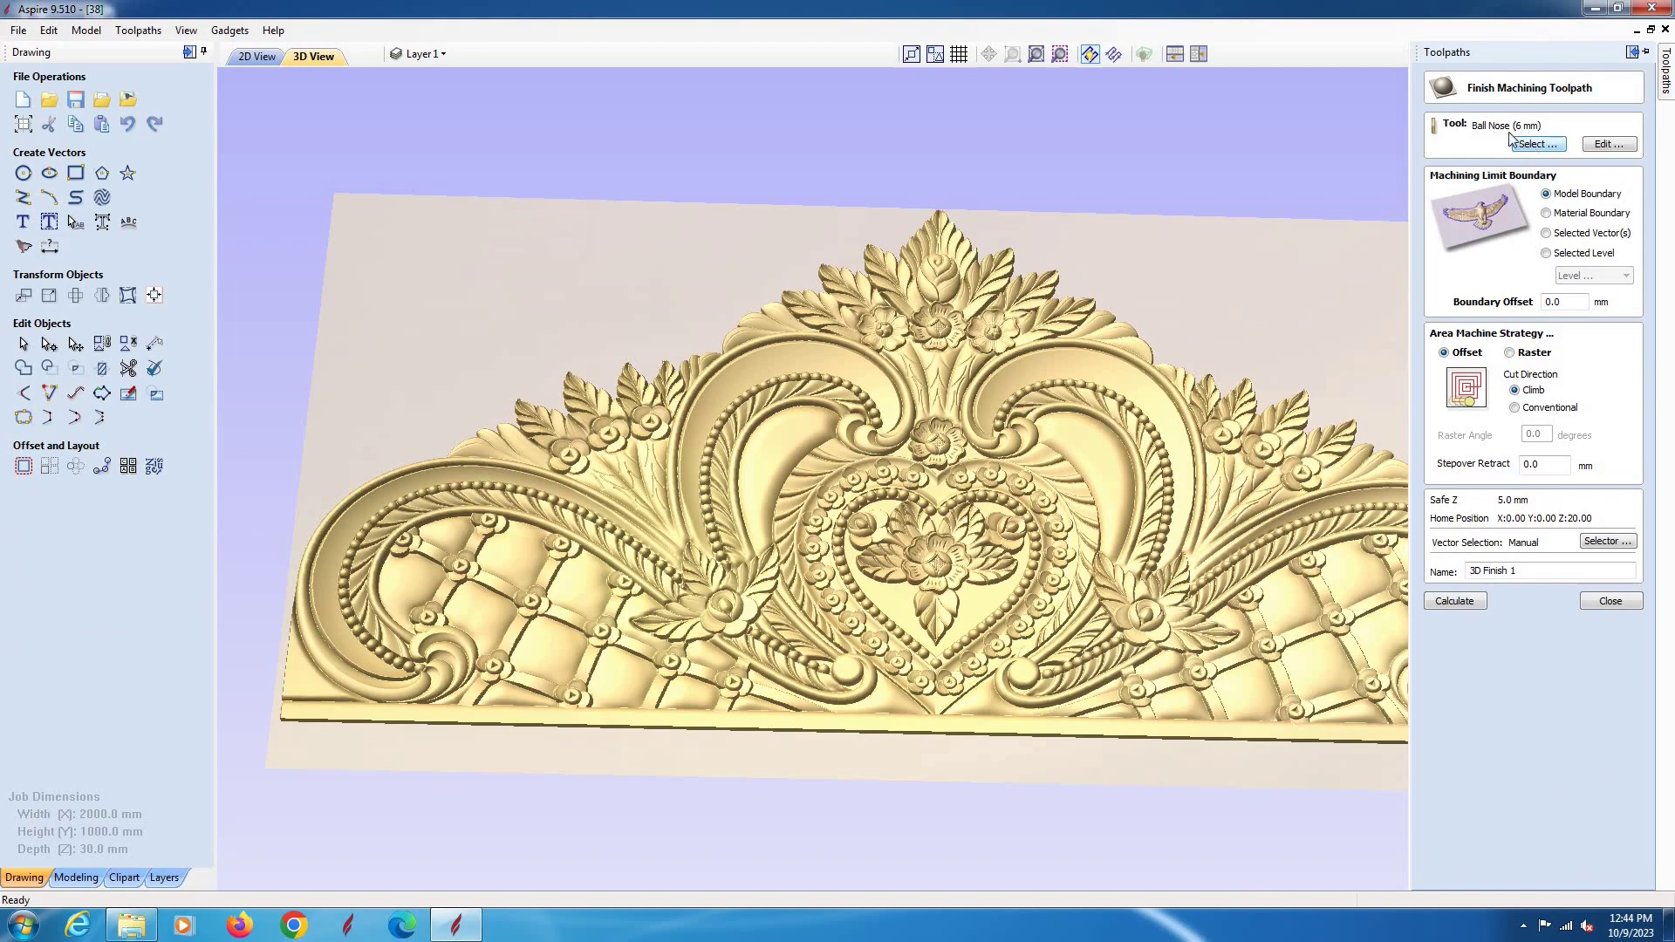
pyautogui.click(1533, 353)
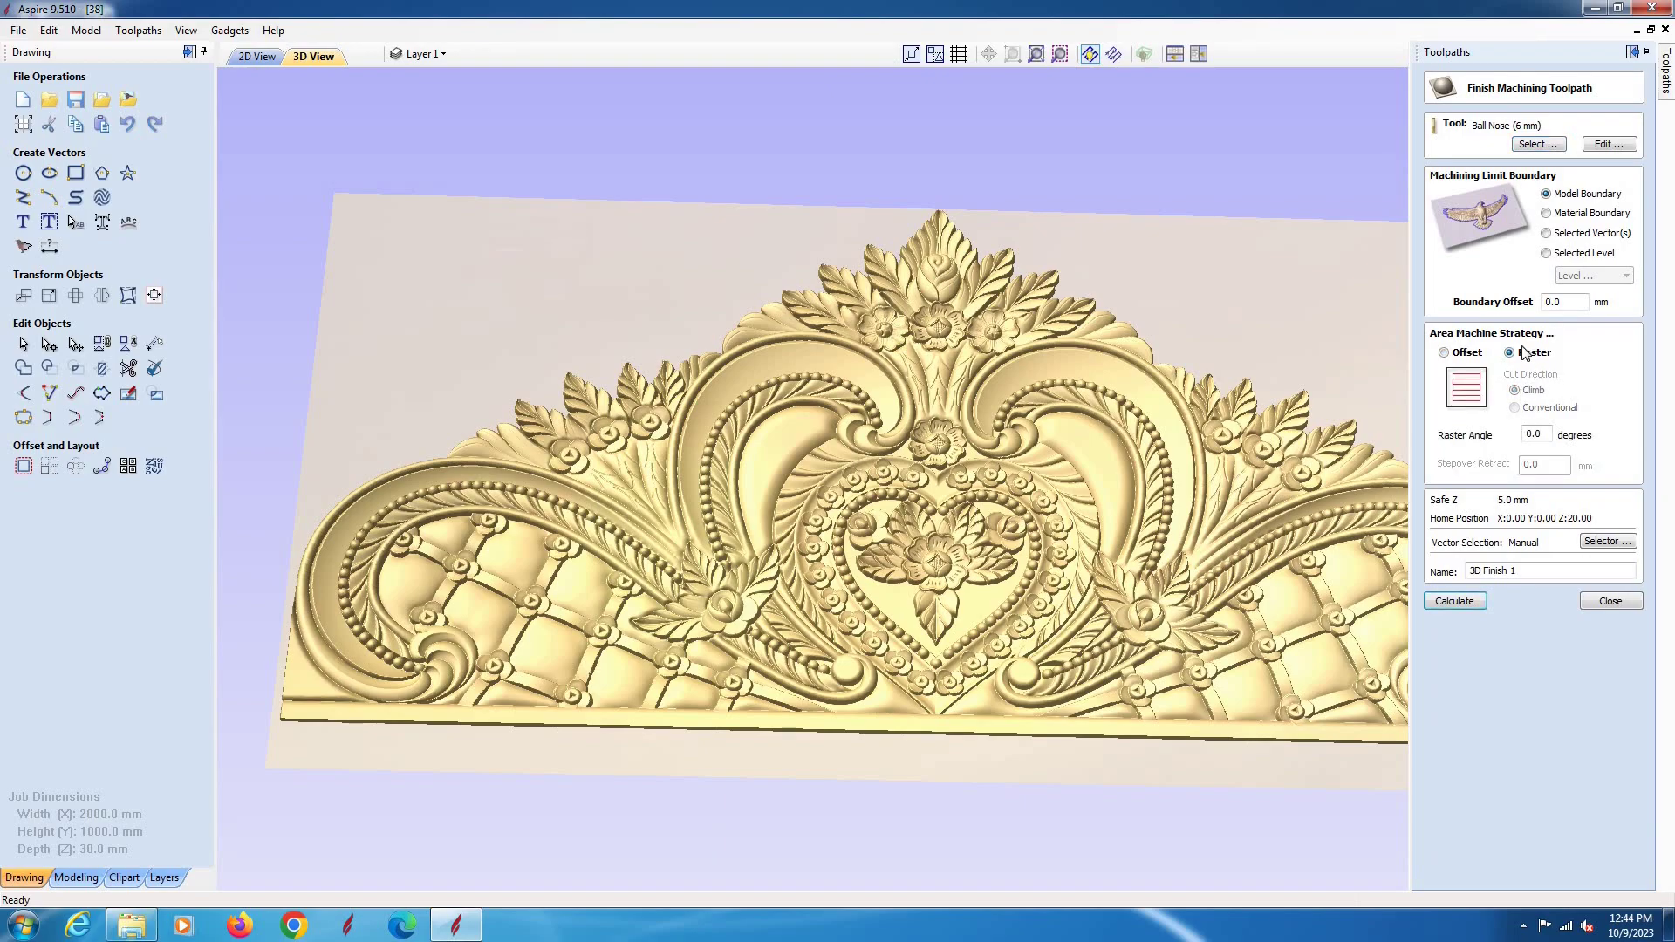
pyautogui.click(1466, 354)
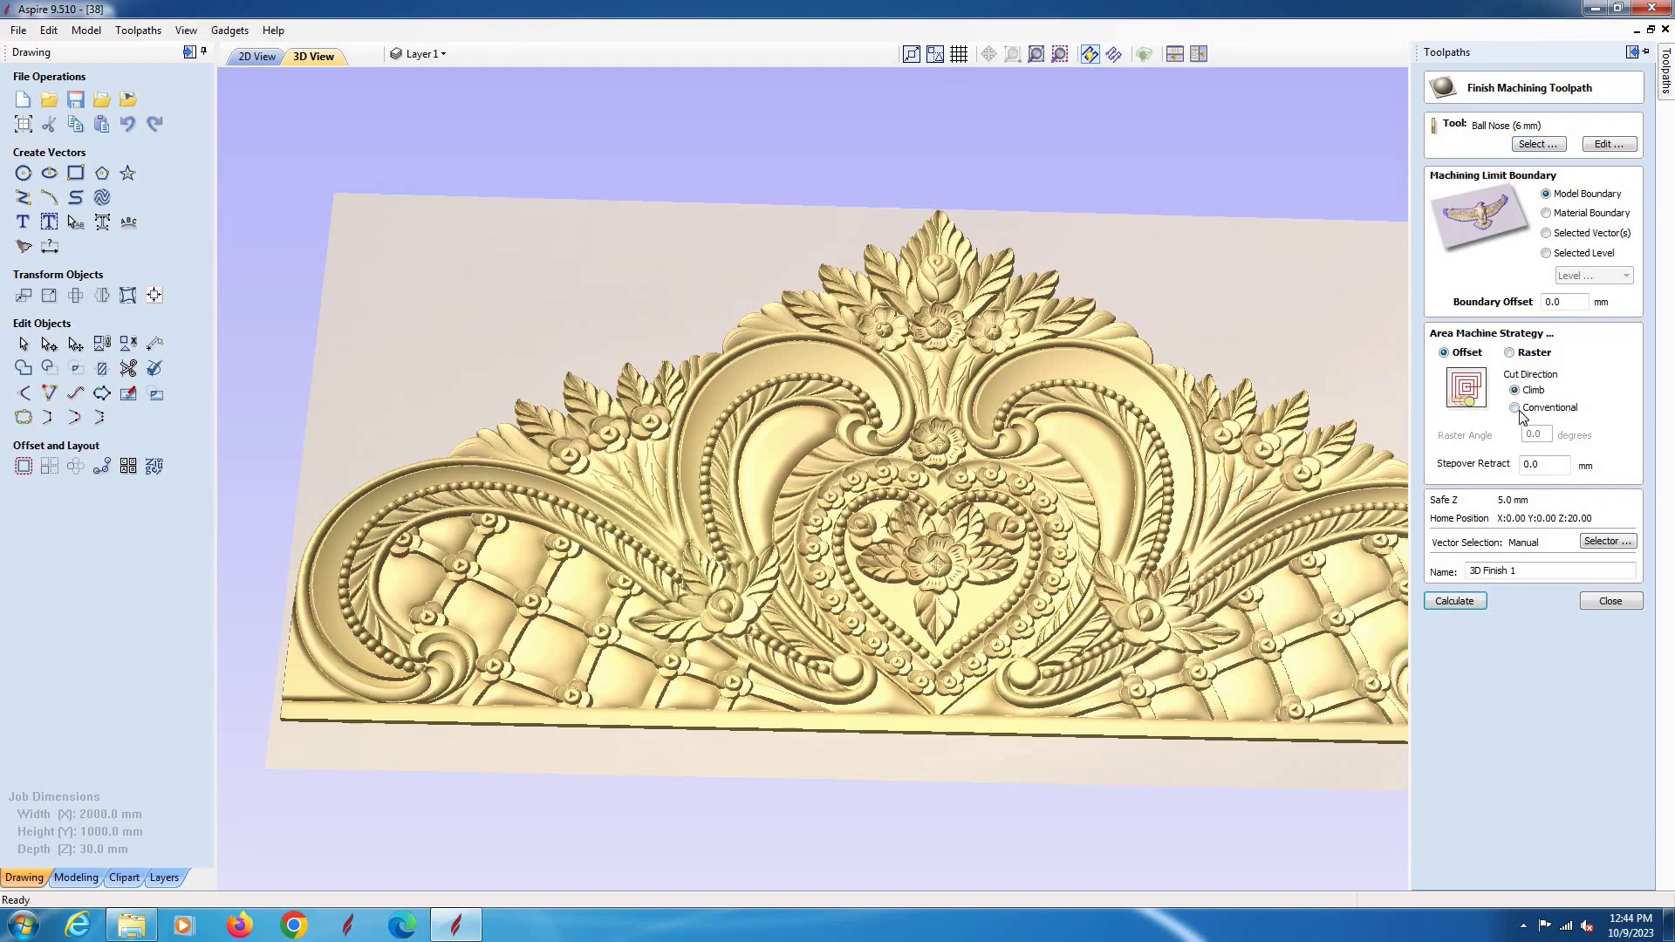
pyautogui.click(1516, 408)
pyautogui.click(1527, 391)
pyautogui.click(1535, 354)
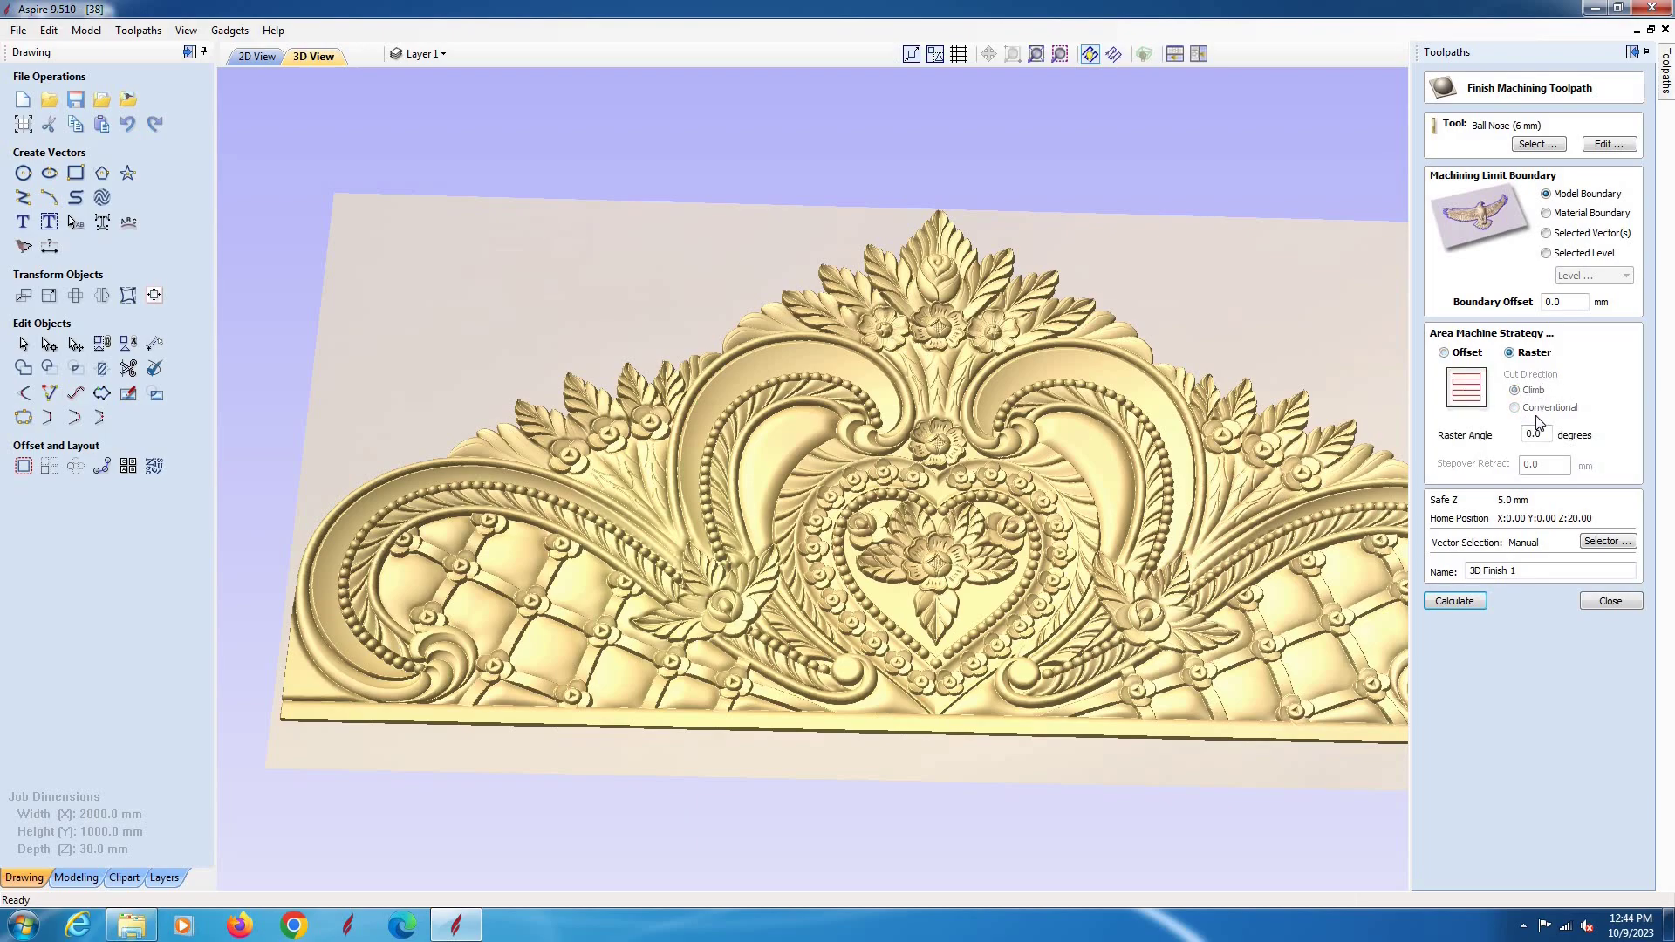
pyautogui.doubleClick(1549, 434)
pyautogui.click(1464, 610)
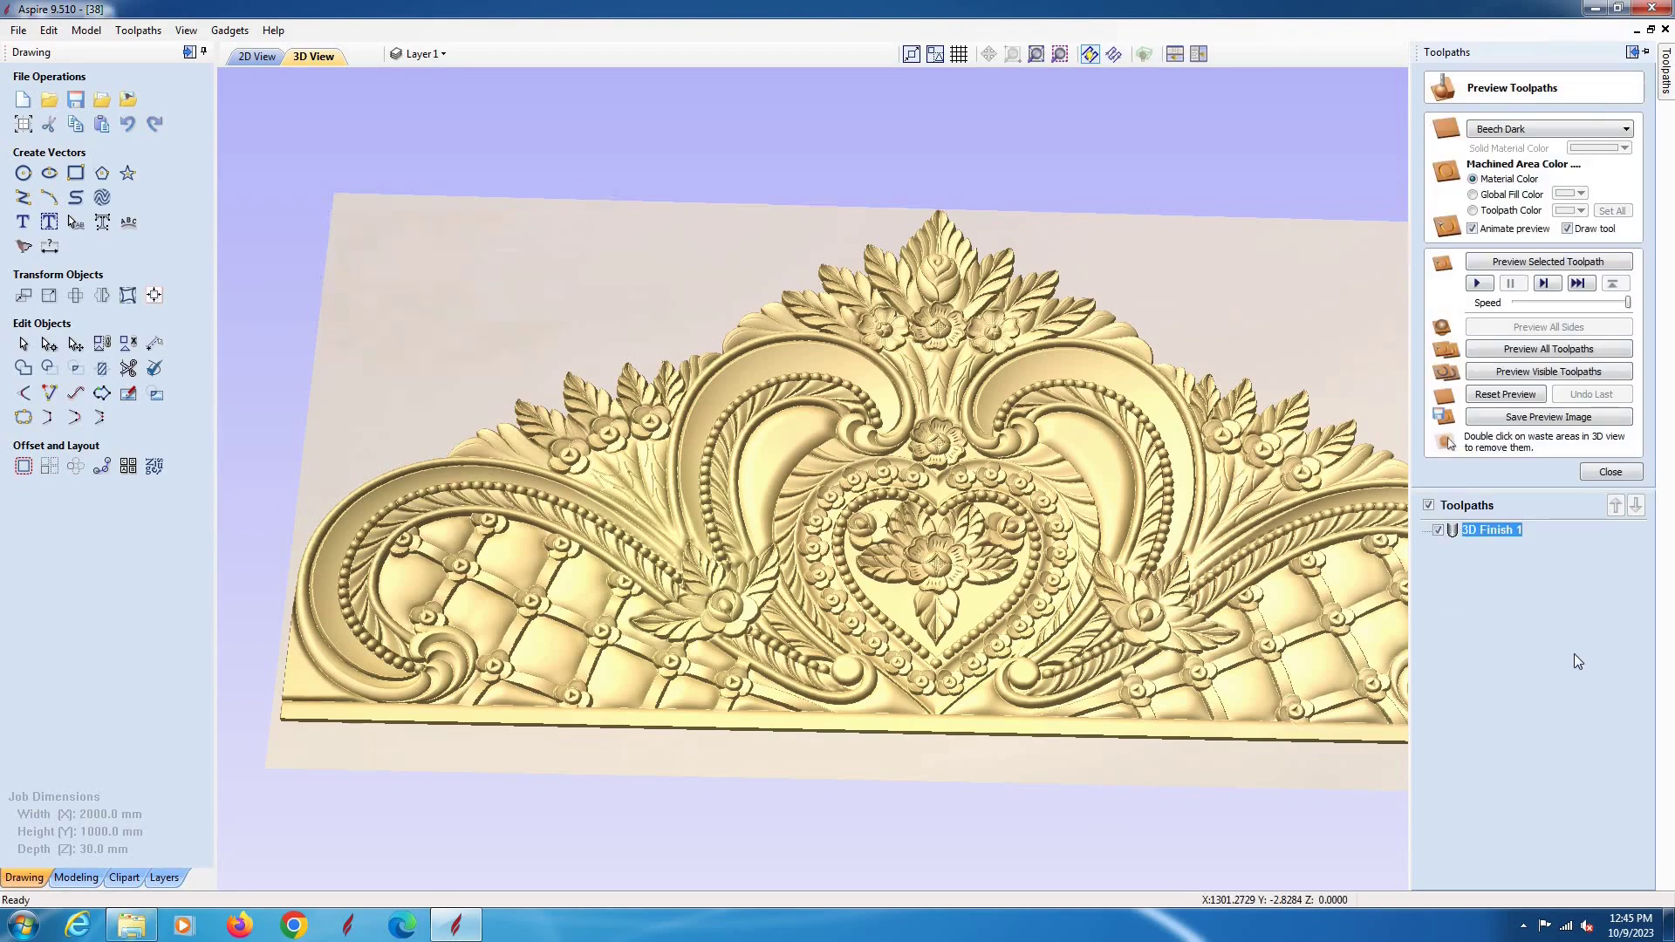
# Preview 3D Finish 1 at reduced speed until fully carved in beech, then orbit the panel
pyautogui.click(1562, 372)
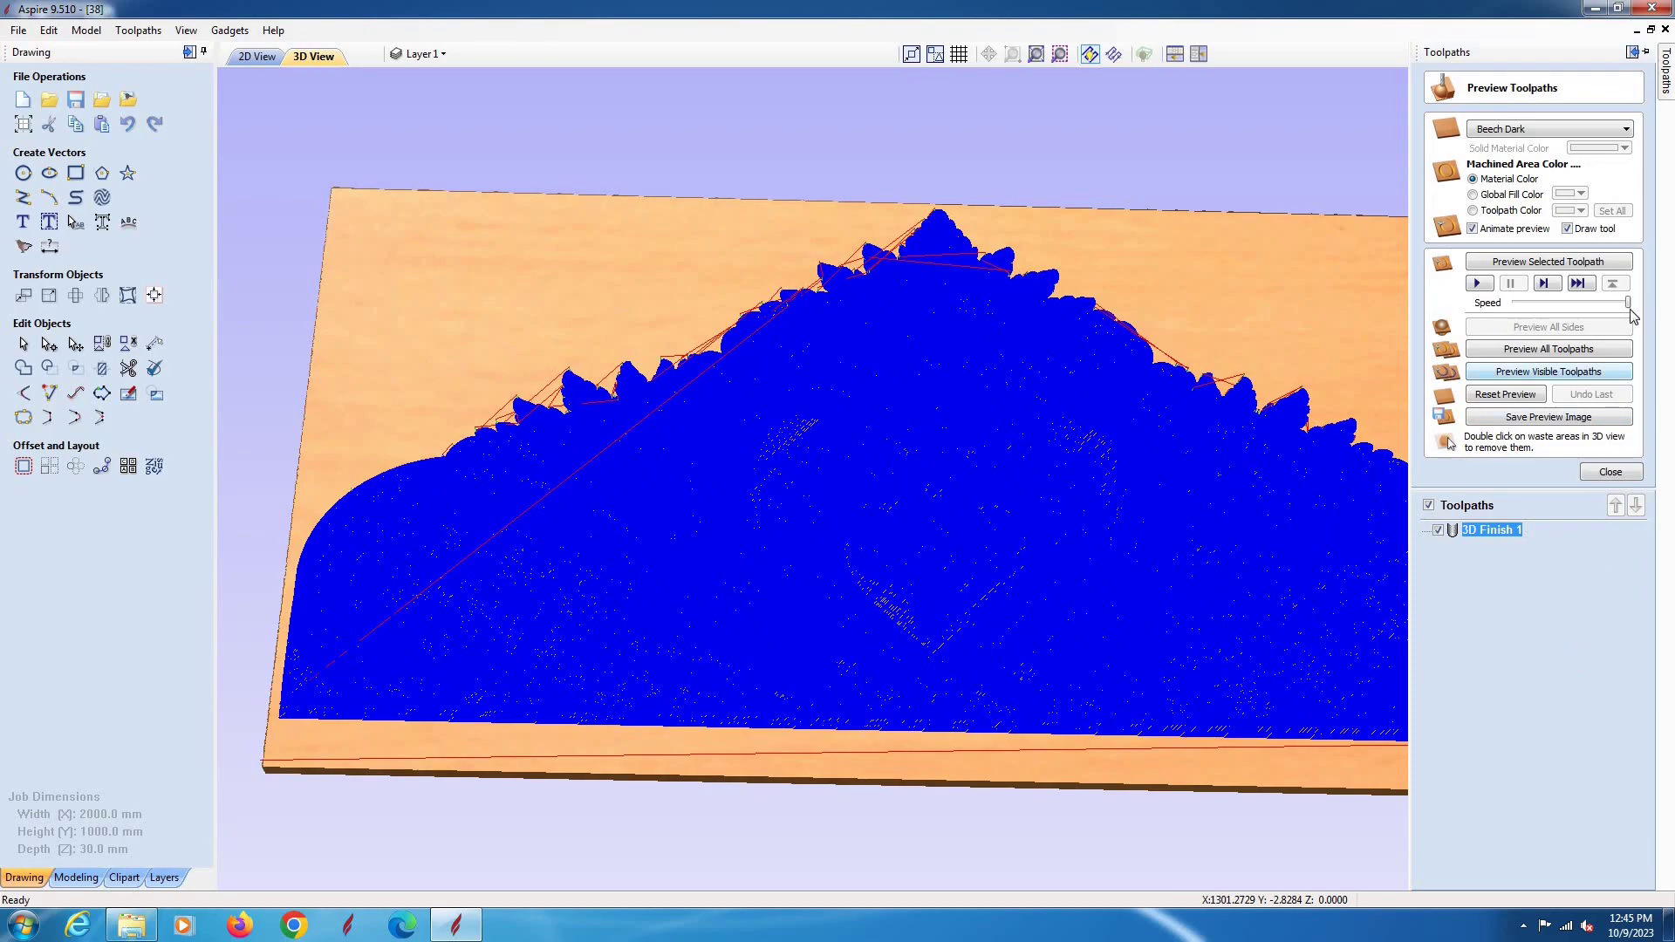
pyautogui.moveTo(1622, 308); pyautogui.dragTo(1605, 331)
pyautogui.click(1576, 381)
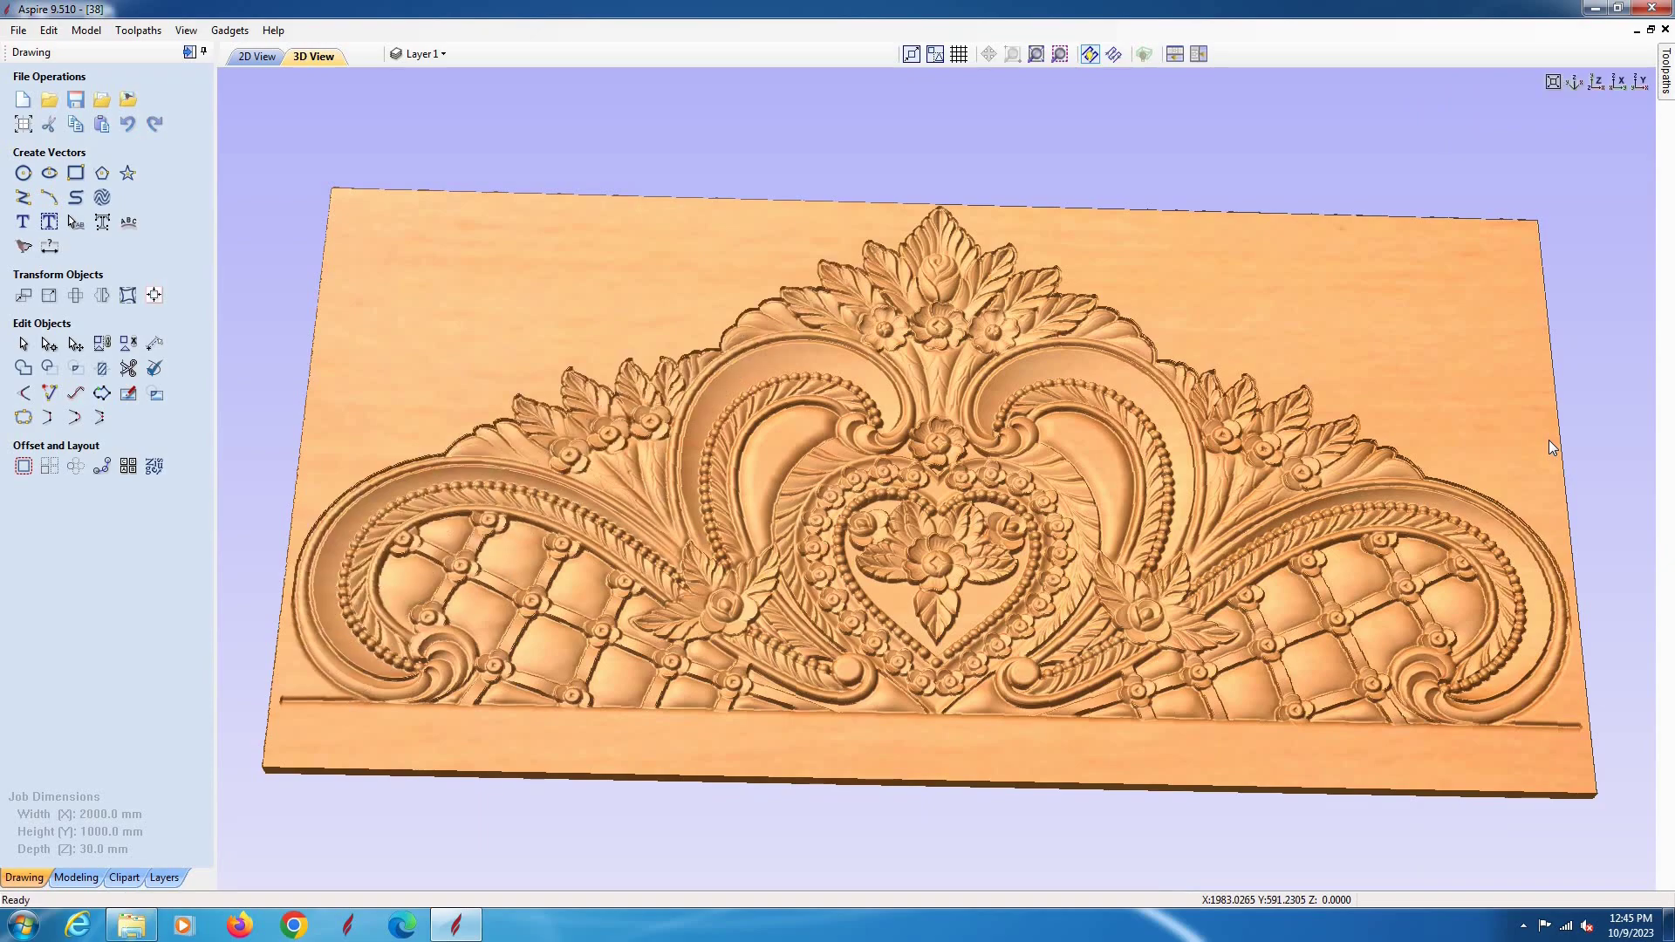
pyautogui.moveTo(860, 410)
pyautogui.mouseDown()
pyautogui.moveTo(1252, 506)
pyautogui.moveTo(397, 172)
pyautogui.mouseUp()
# In the fitted 2D view, create a vector boundary from the relief component
pyautogui.click(262, 58)
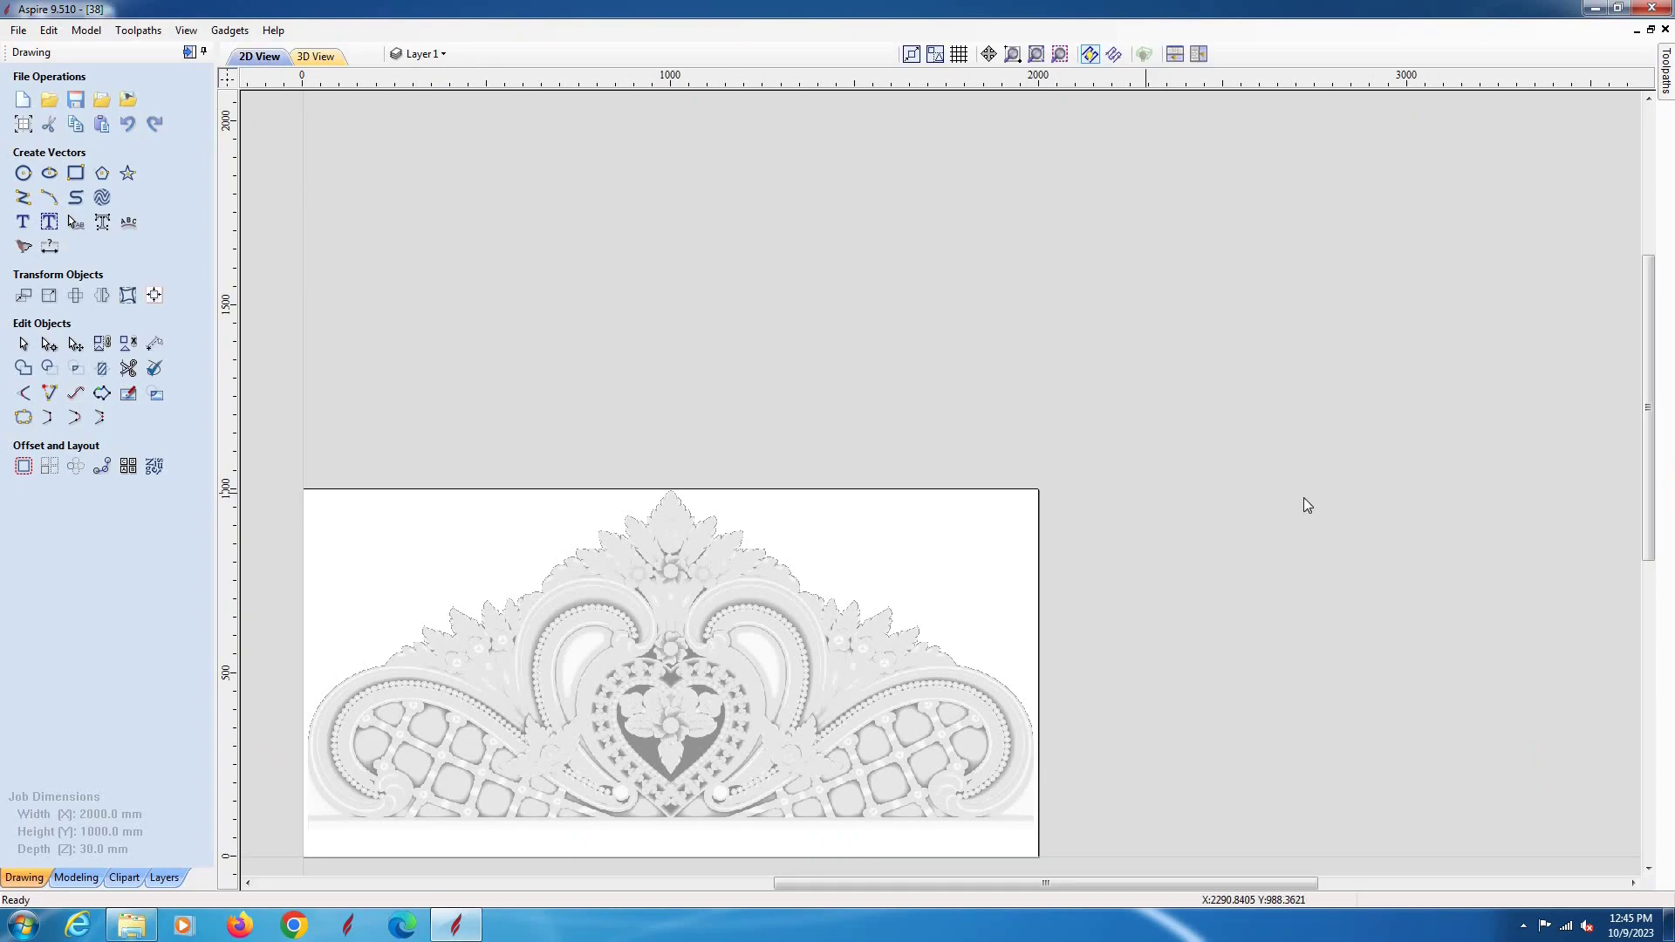
pyautogui.press('F6')
pyautogui.scroll(5, 813, 484)
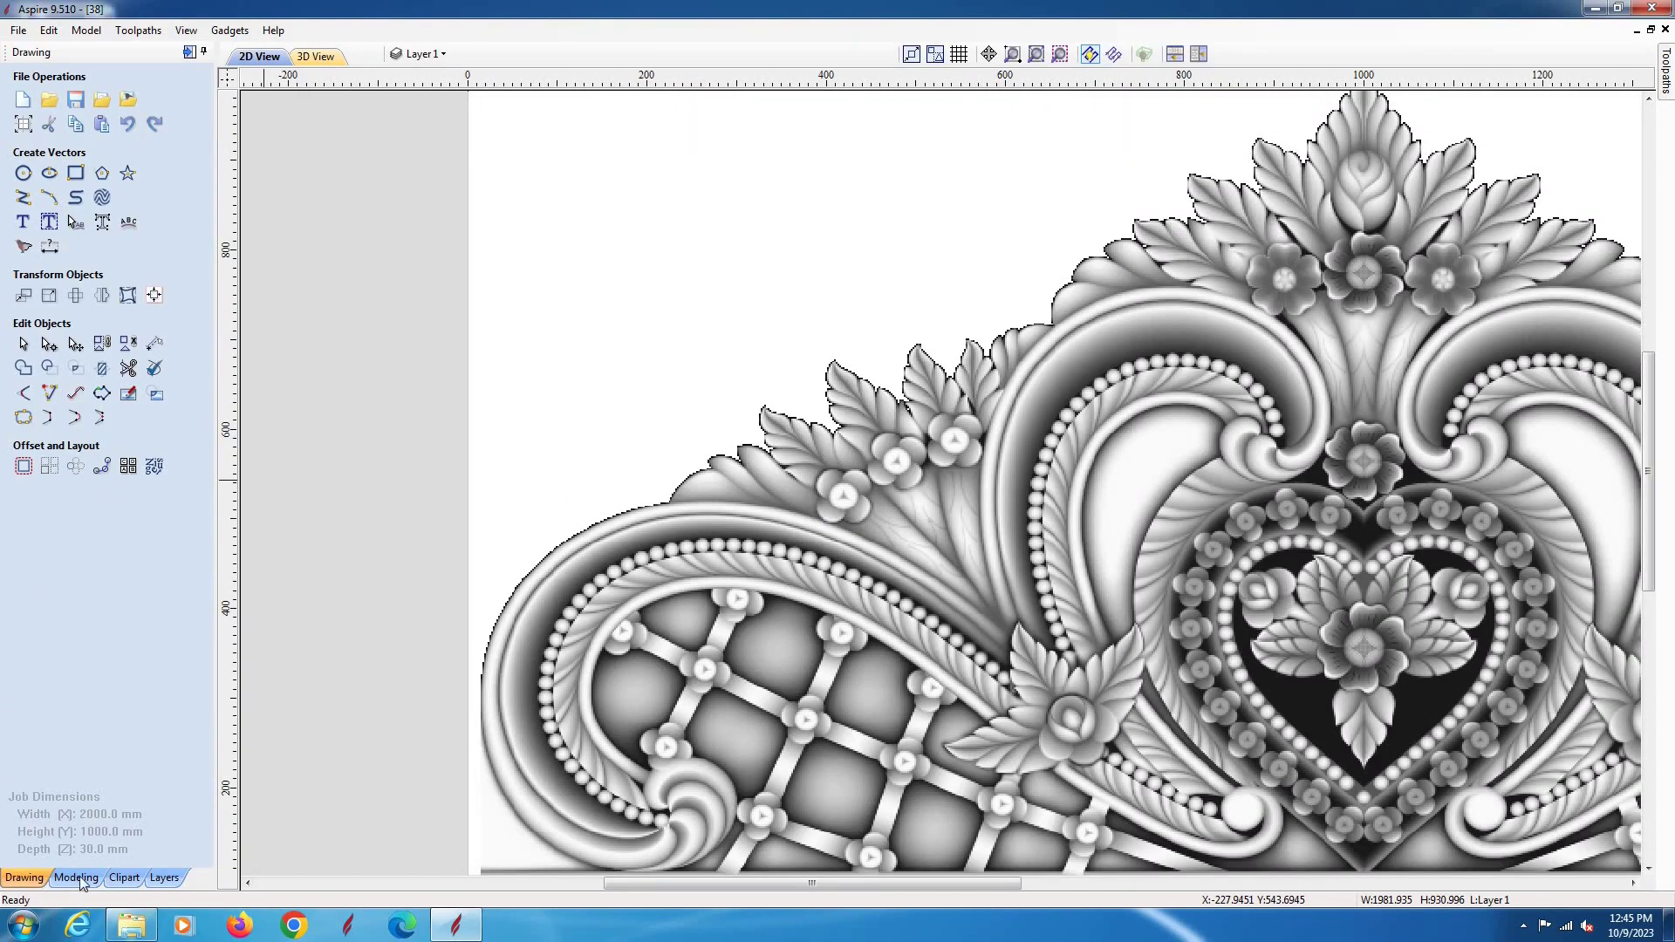
pyautogui.click(79, 878)
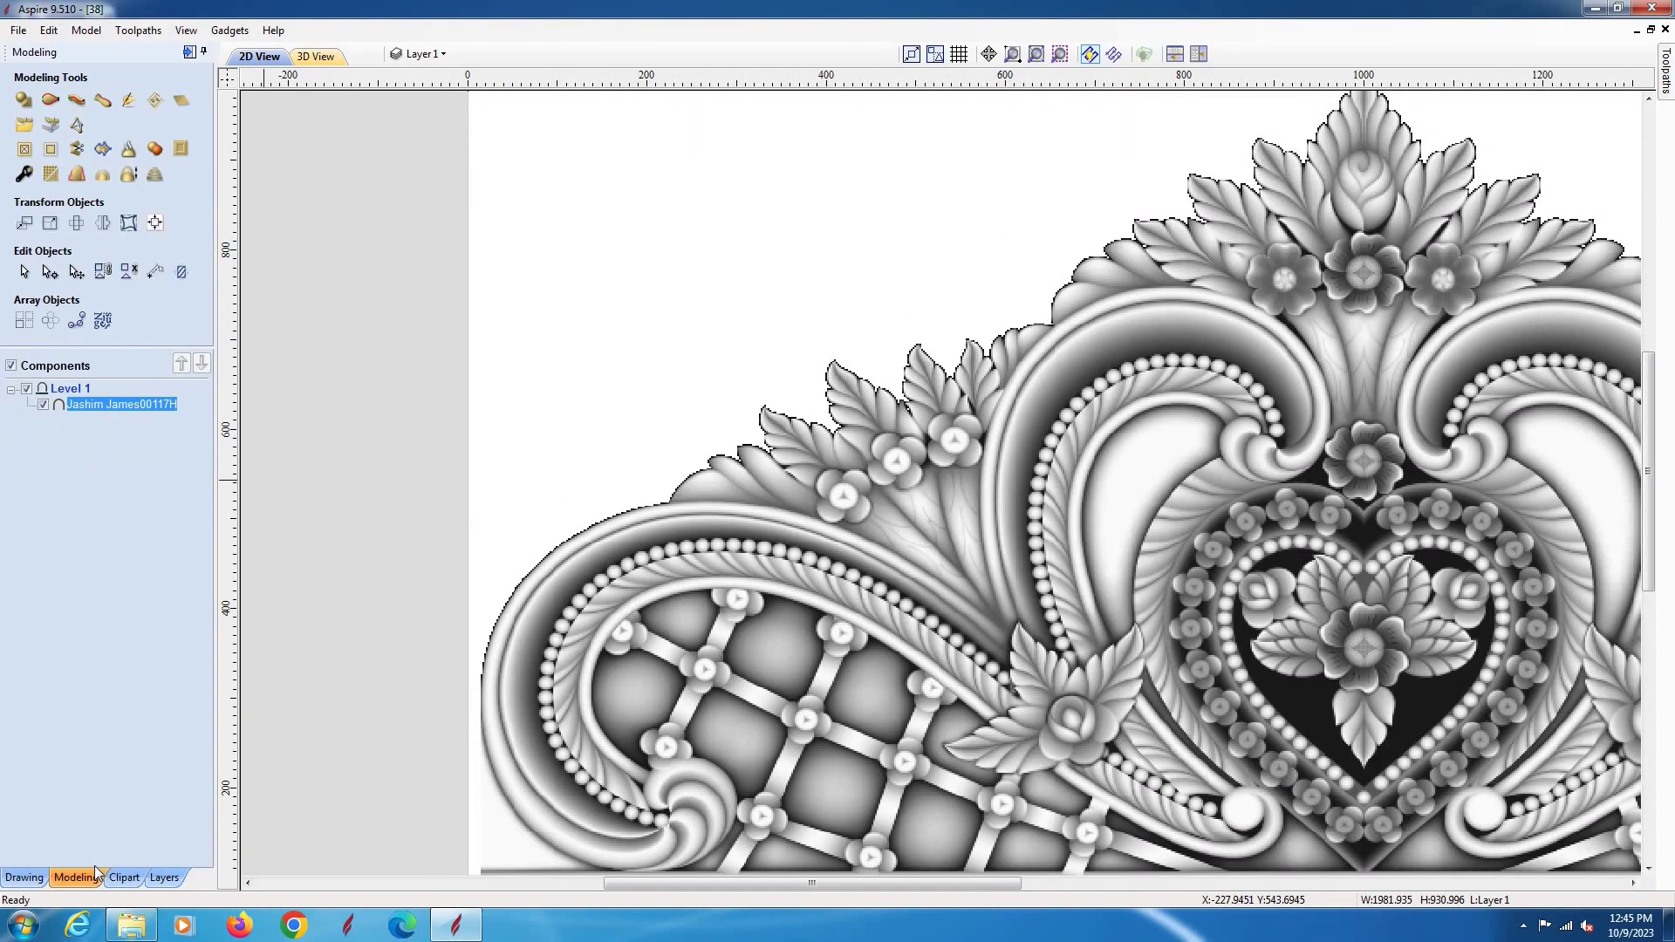
pyautogui.click(102, 148)
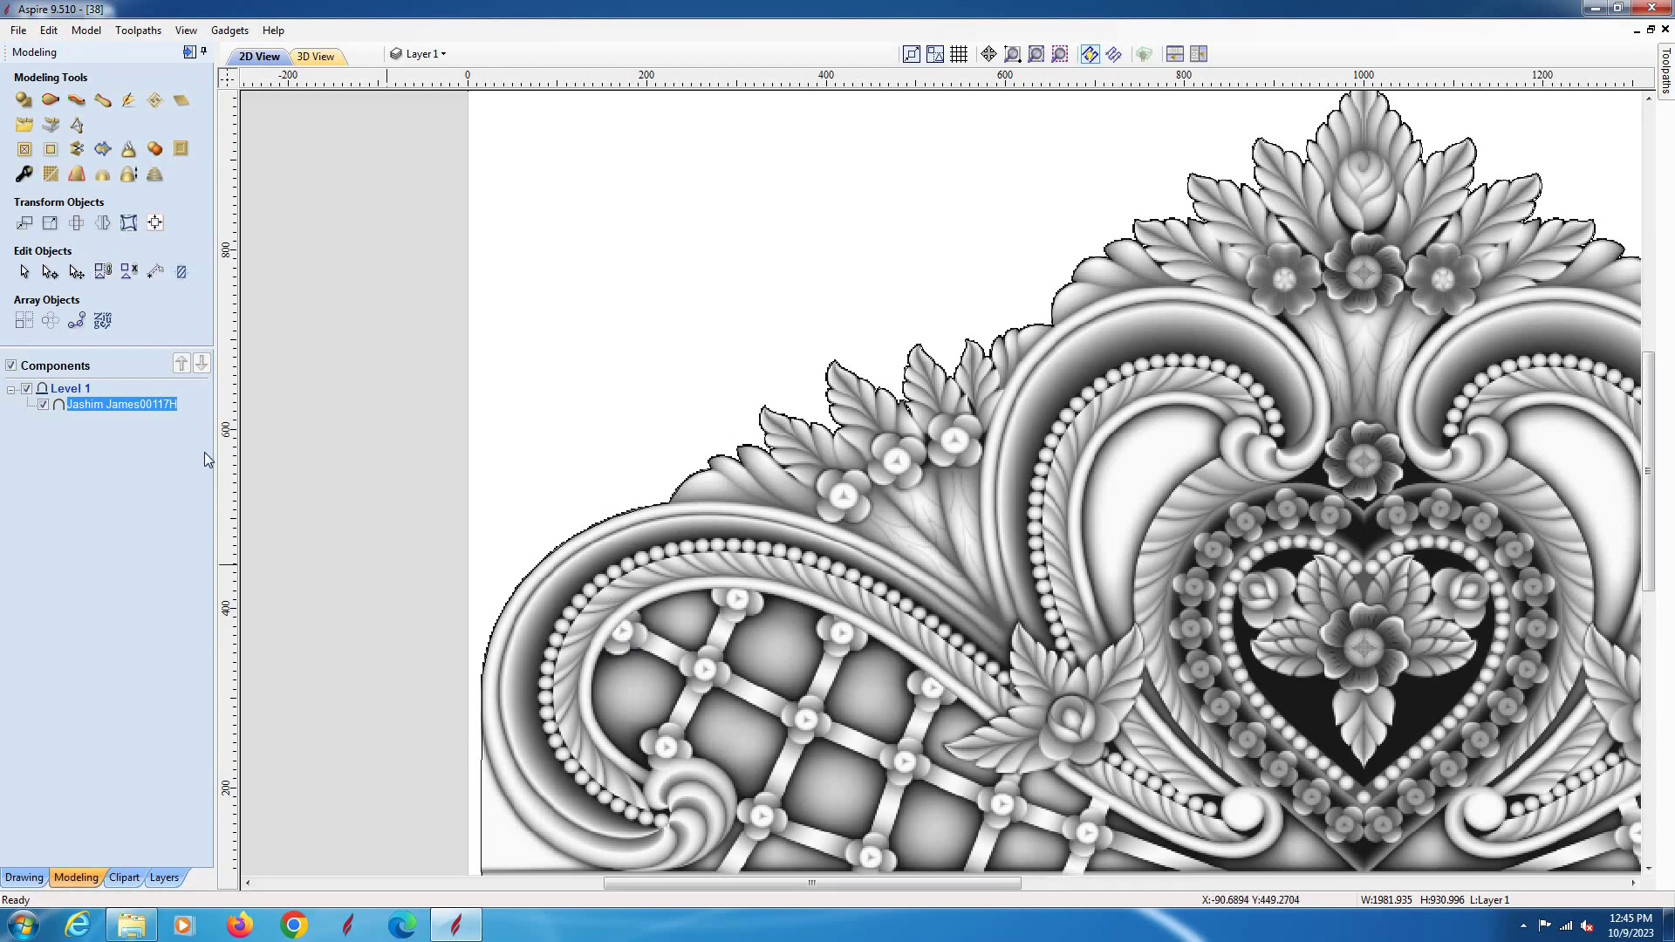
# Make the outline's lower-left node its start point, cut it there, and reselect the vector
pyautogui.click(23, 878)
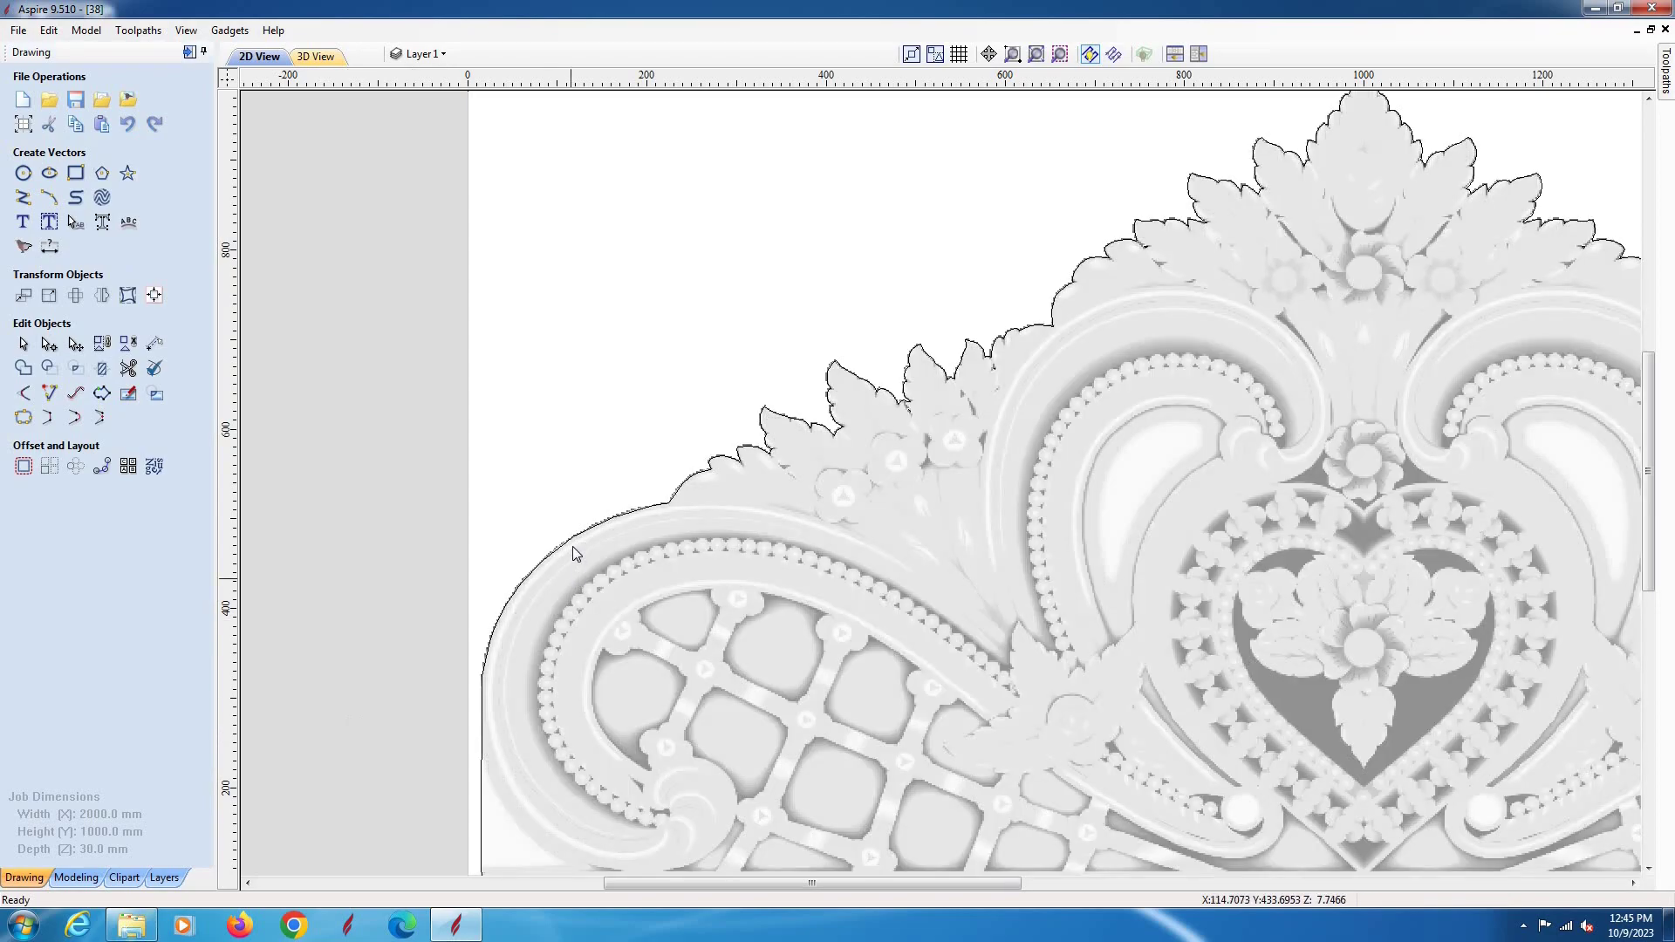
pyautogui.click(575, 542)
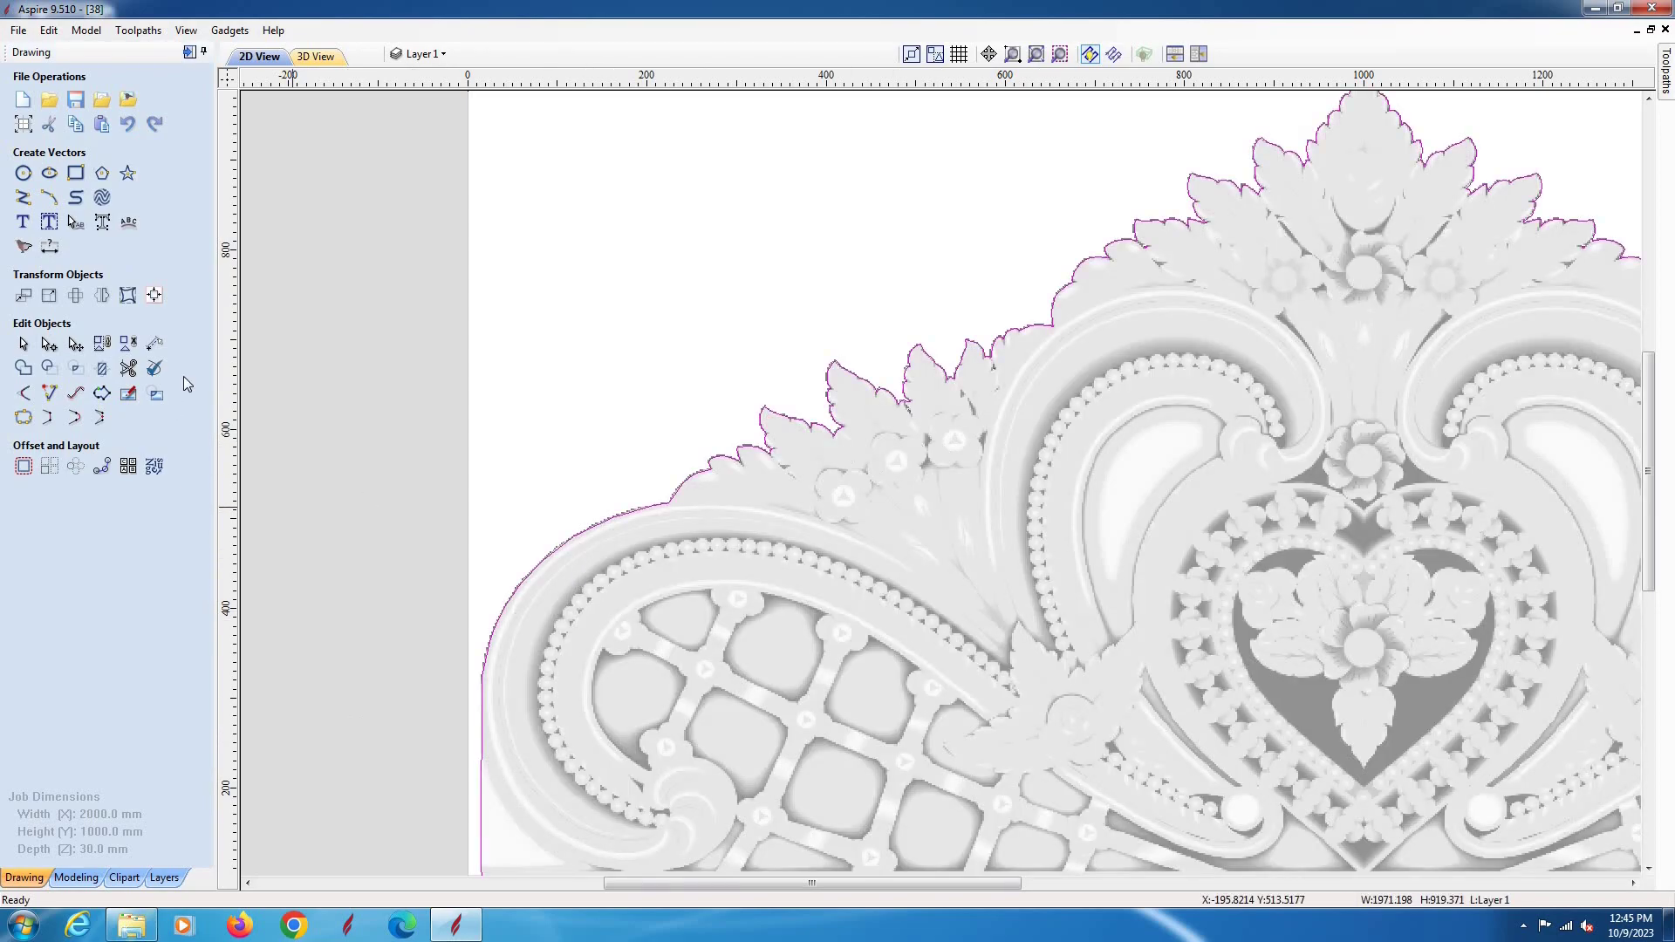
pyautogui.scroll(-3, 532, 606)
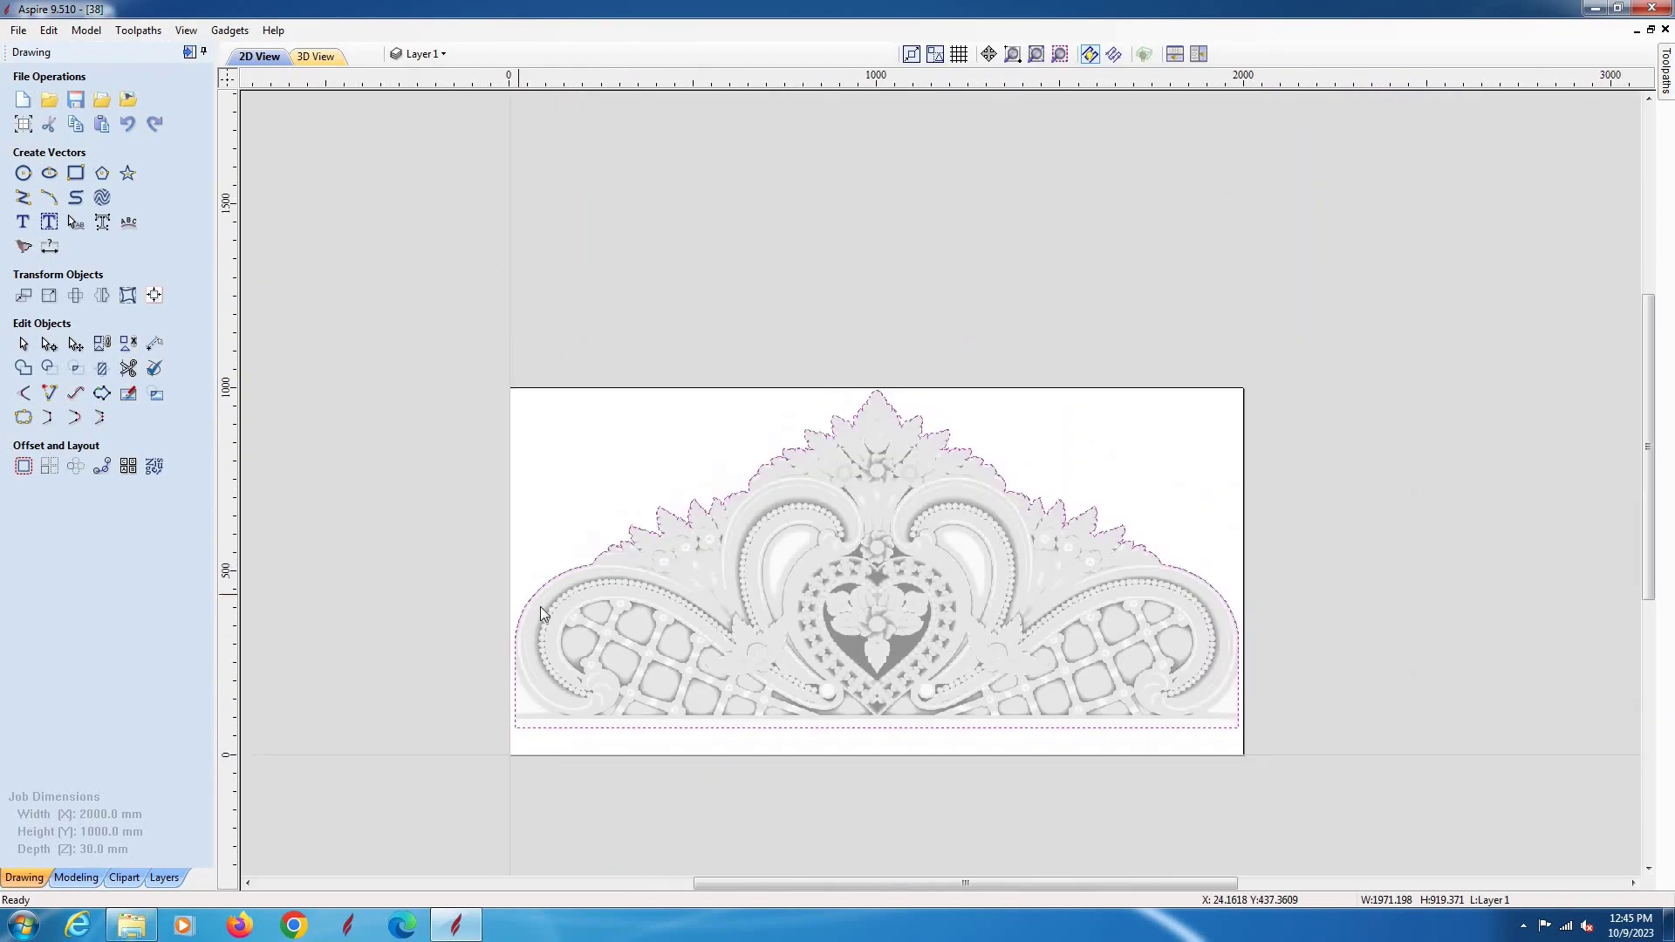
pyautogui.click(839, 808)
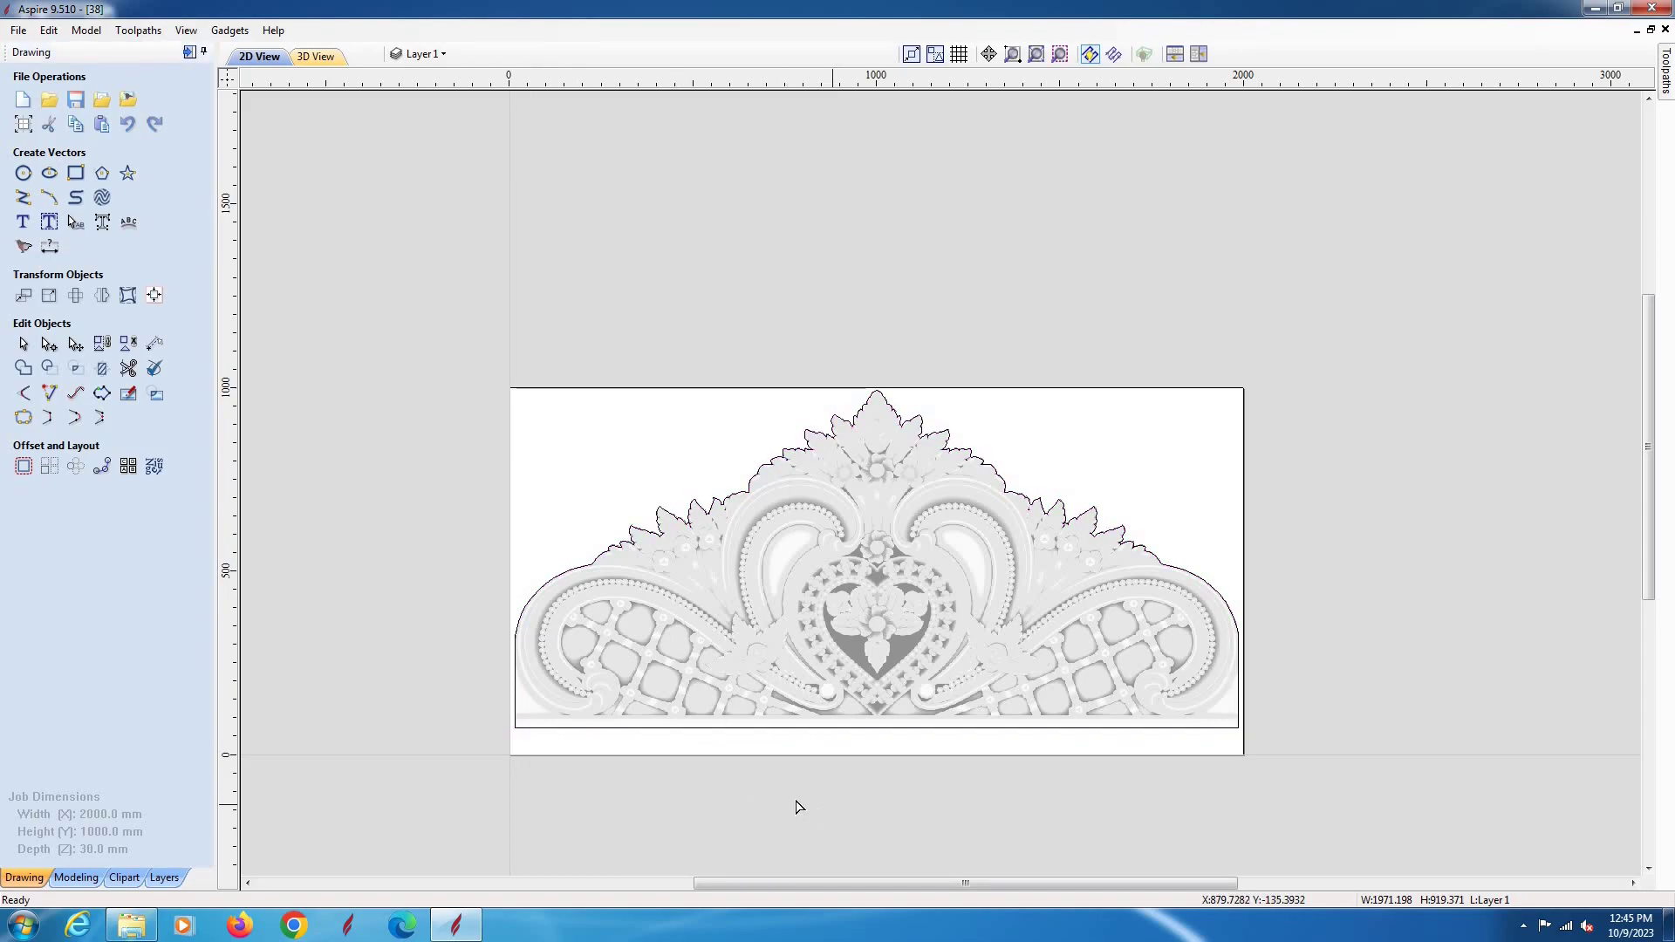
pyautogui.click(698, 731)
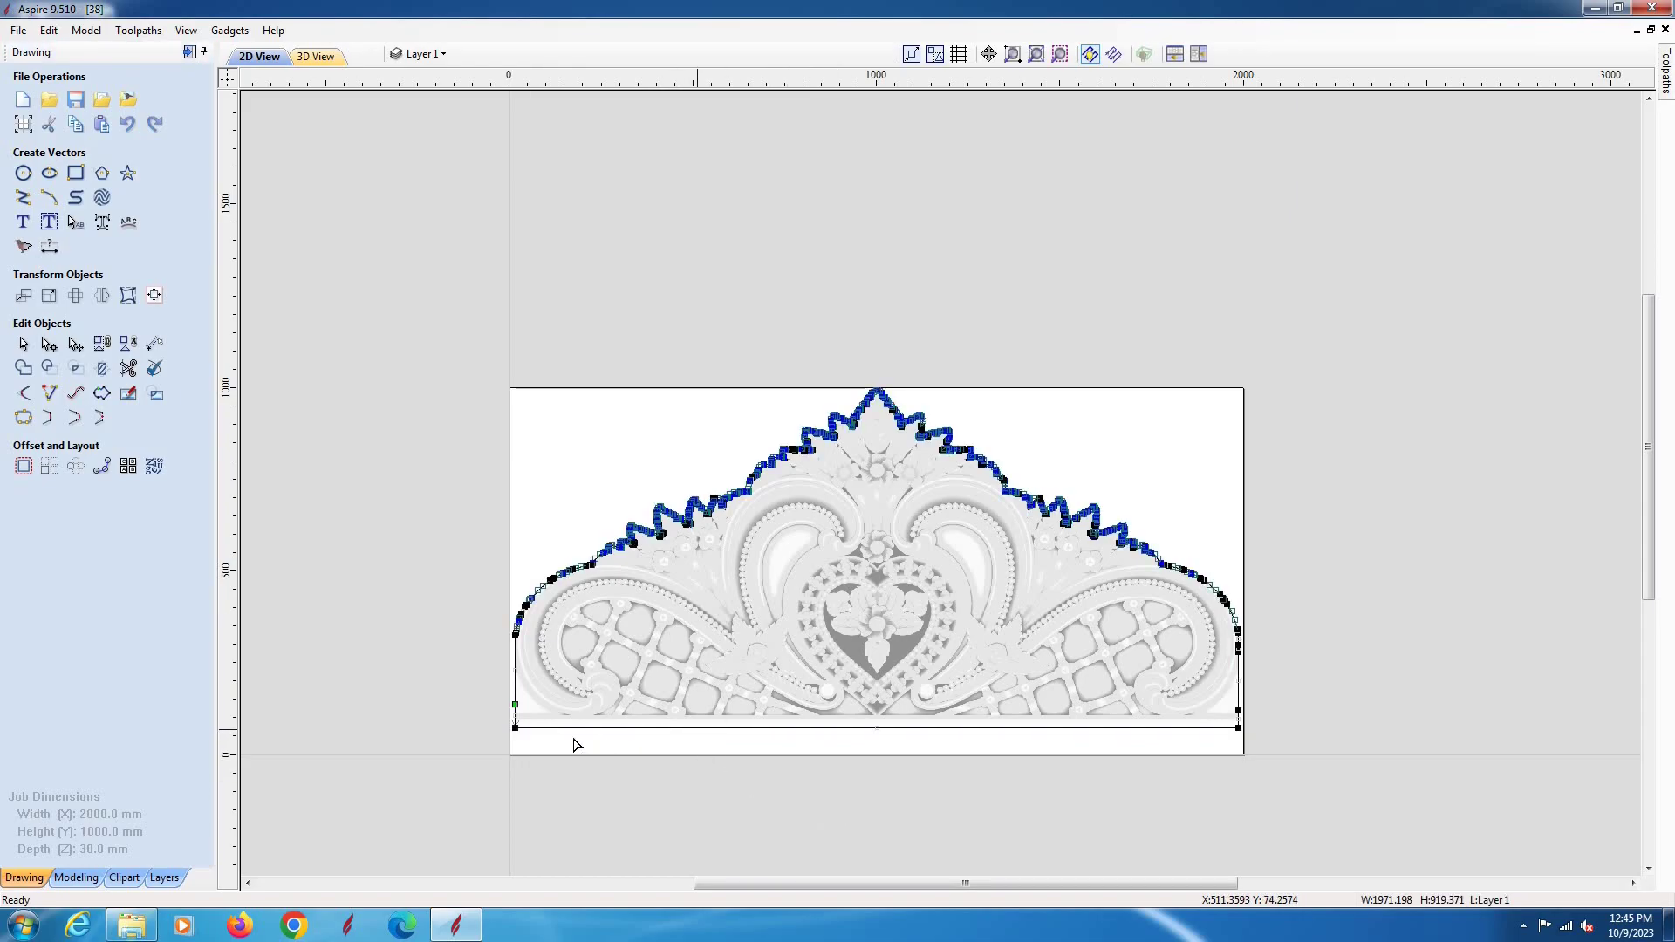
pyautogui.rightClick(516, 729)
pyautogui.click(611, 595)
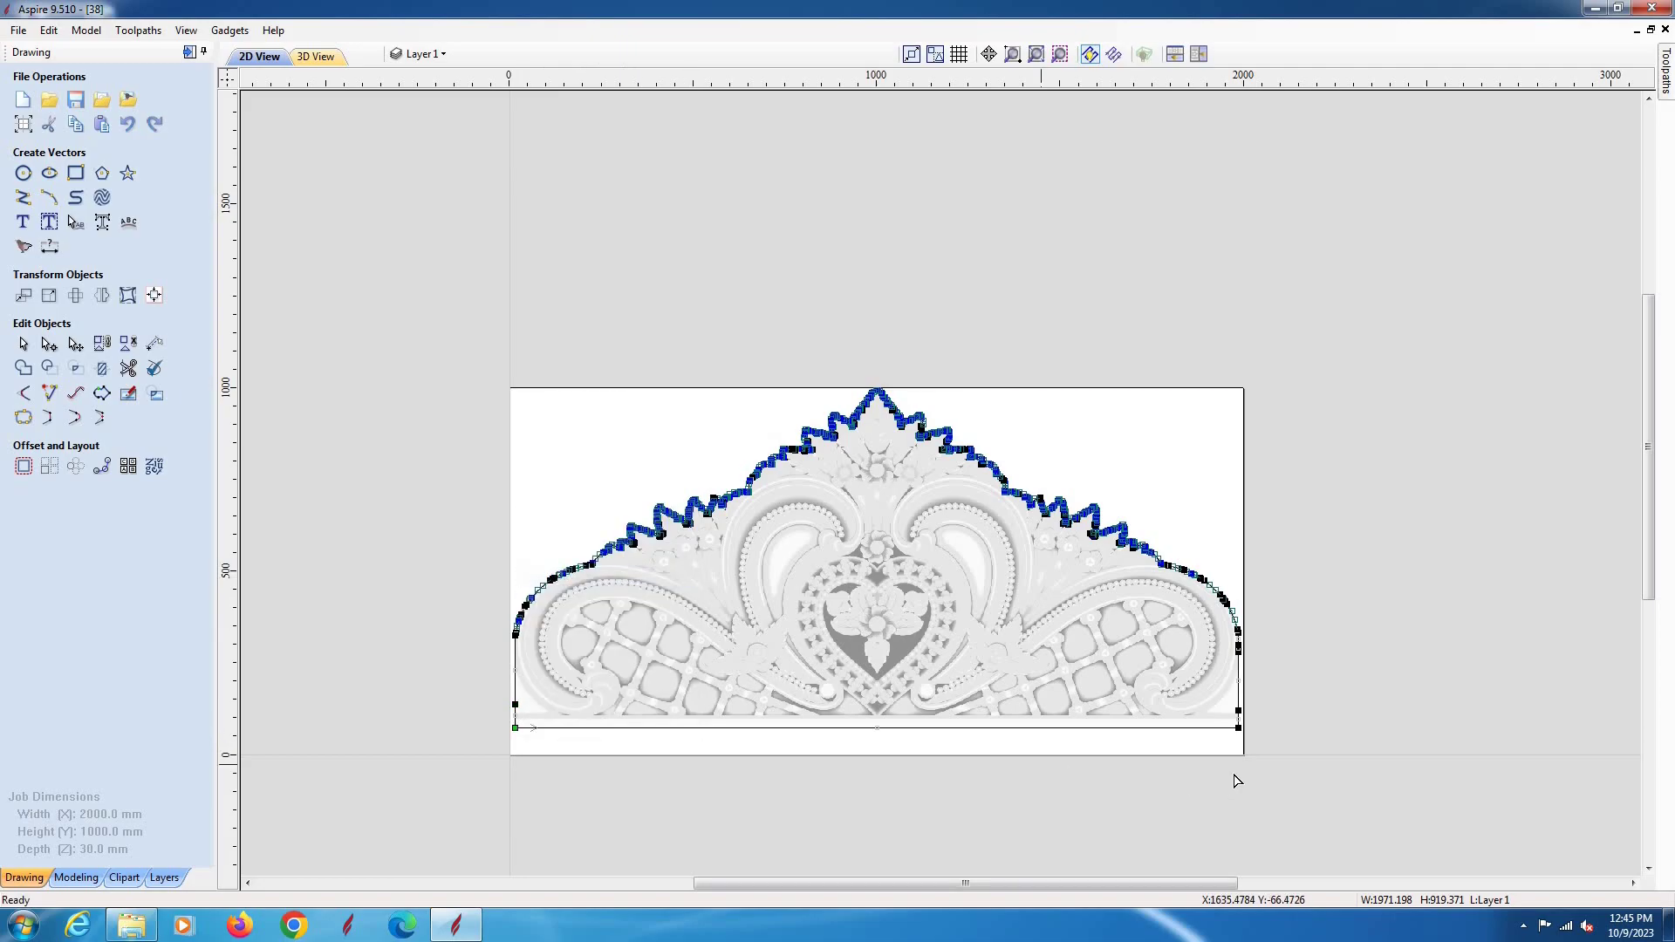
pyautogui.rightClick(1242, 736)
pyautogui.click(1387, 570)
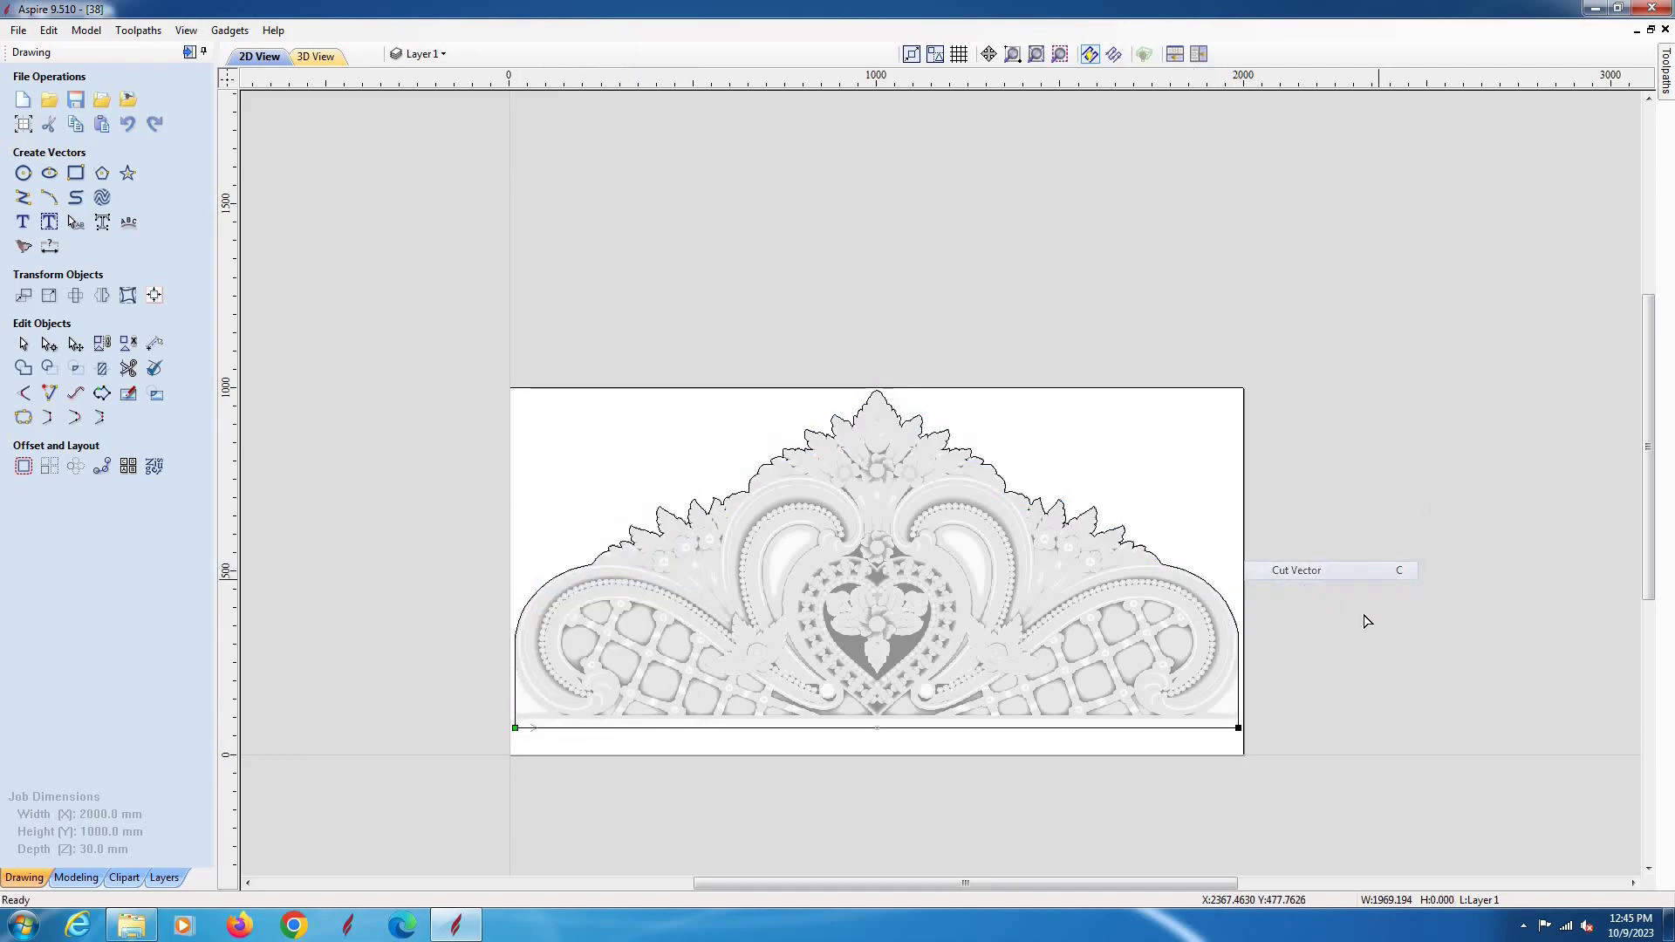
pyautogui.click(1211, 586)
pyautogui.scroll(-1, 870, 464)
pyautogui.click(1664, 70)
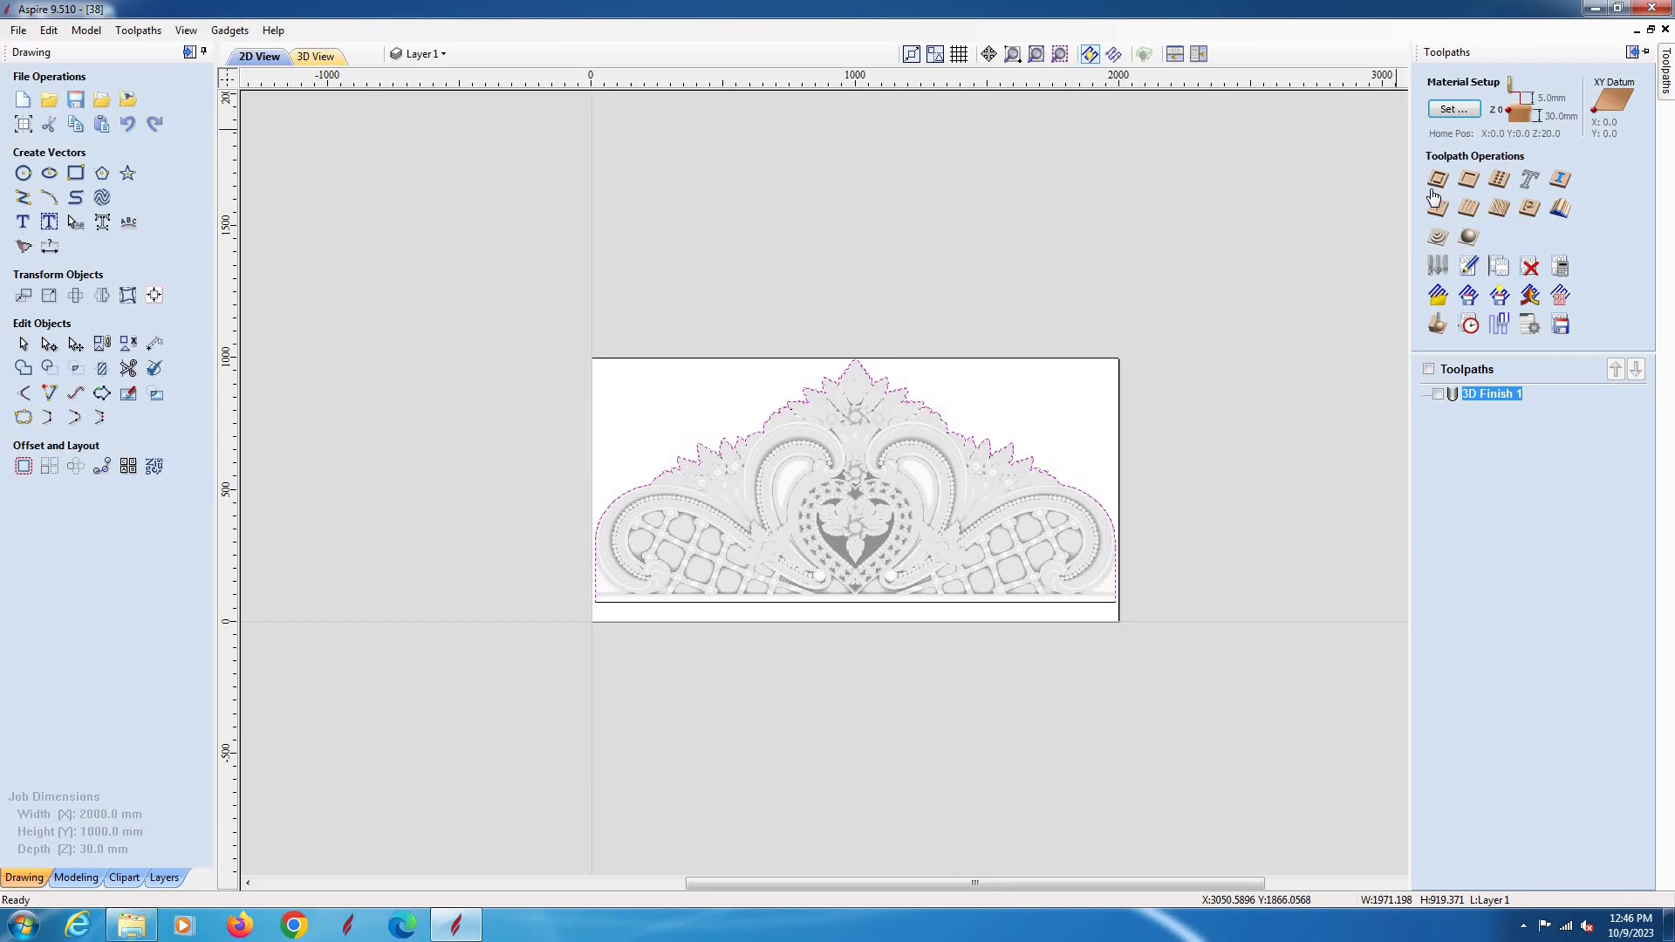
# Start Profile 1 and choose the 12 mm end mill from the tool database
pyautogui.click(1437, 179)
pyautogui.press('Tab')
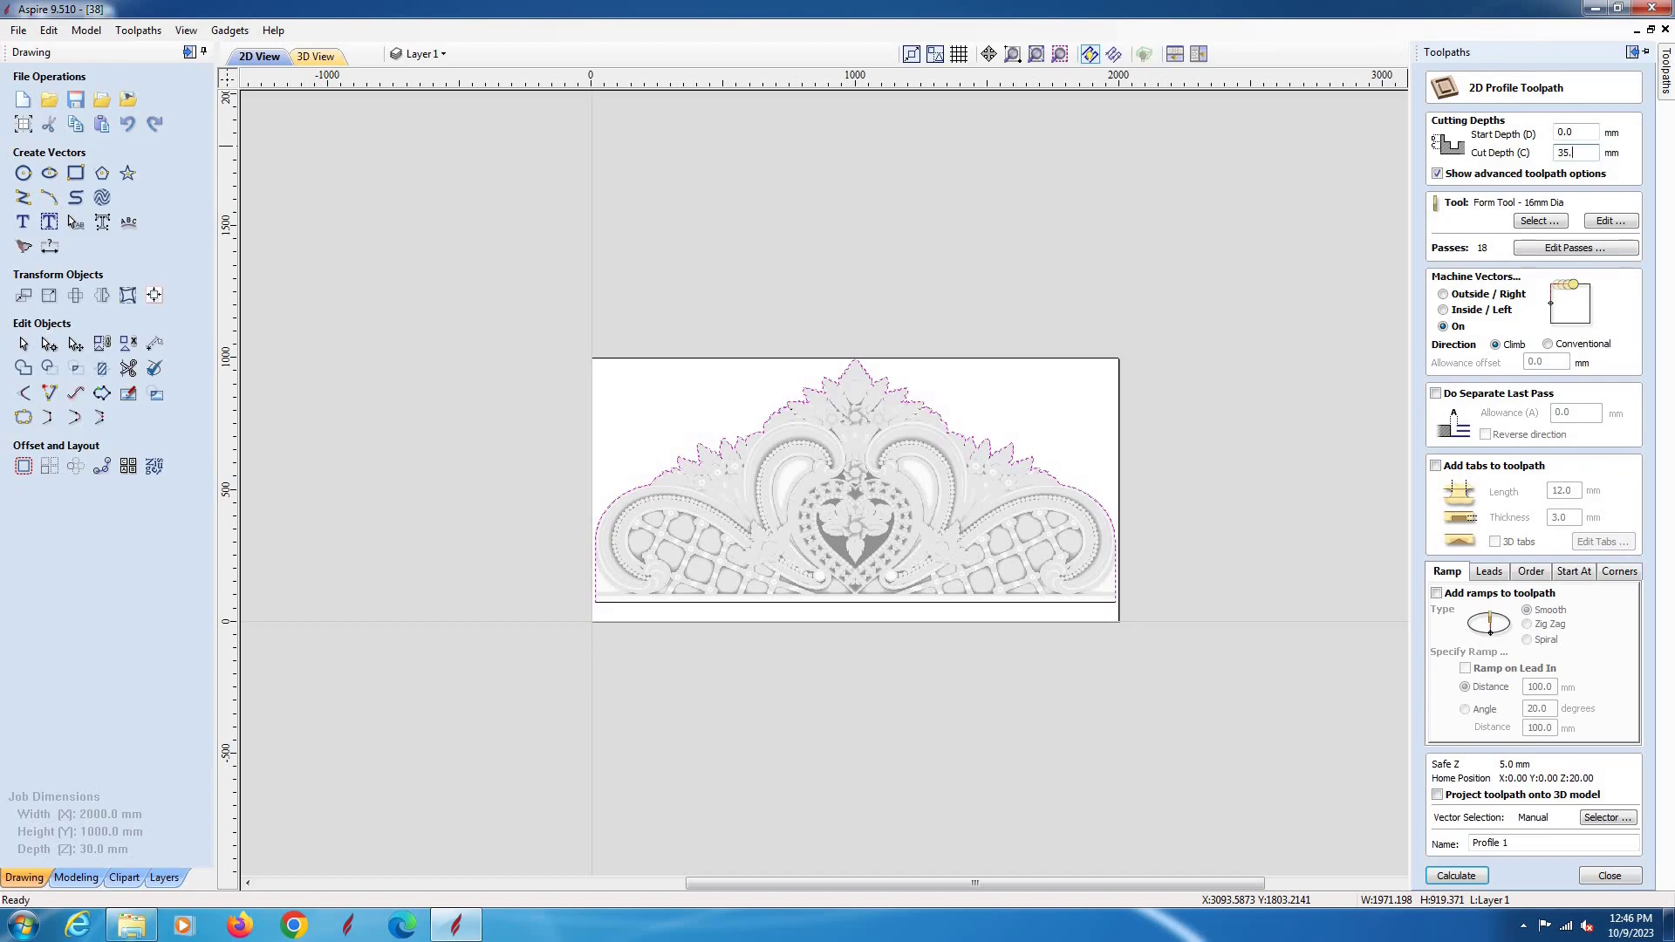
pyautogui.click(1539, 225)
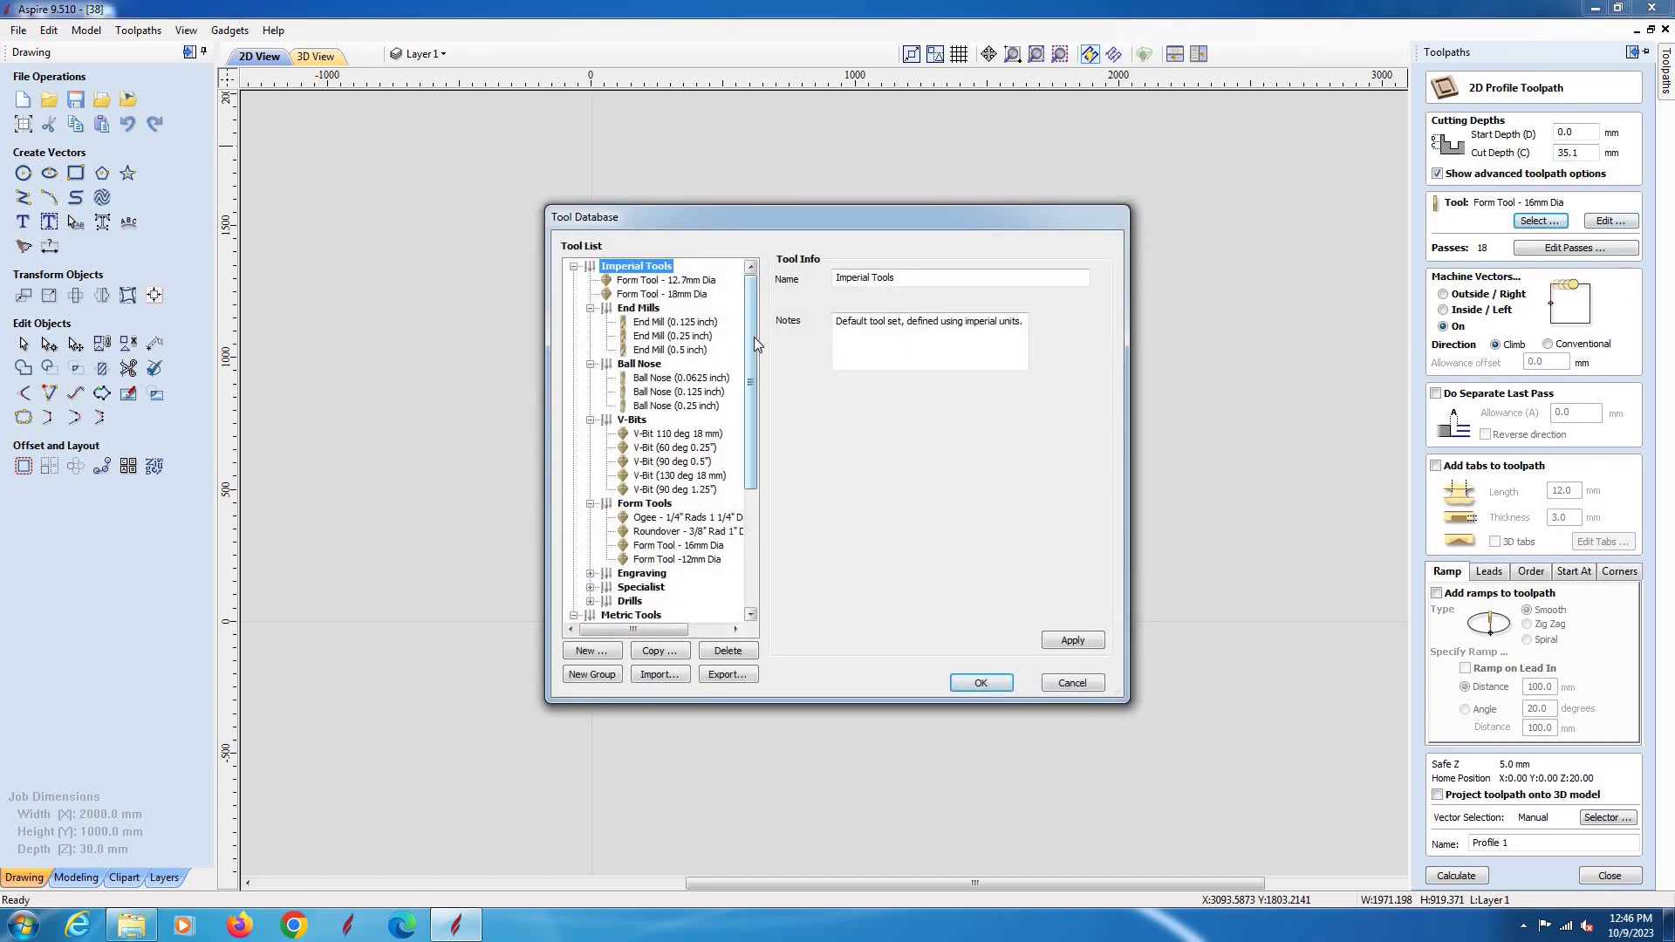
pyautogui.moveTo(754, 337); pyautogui.dragTo(755, 538)
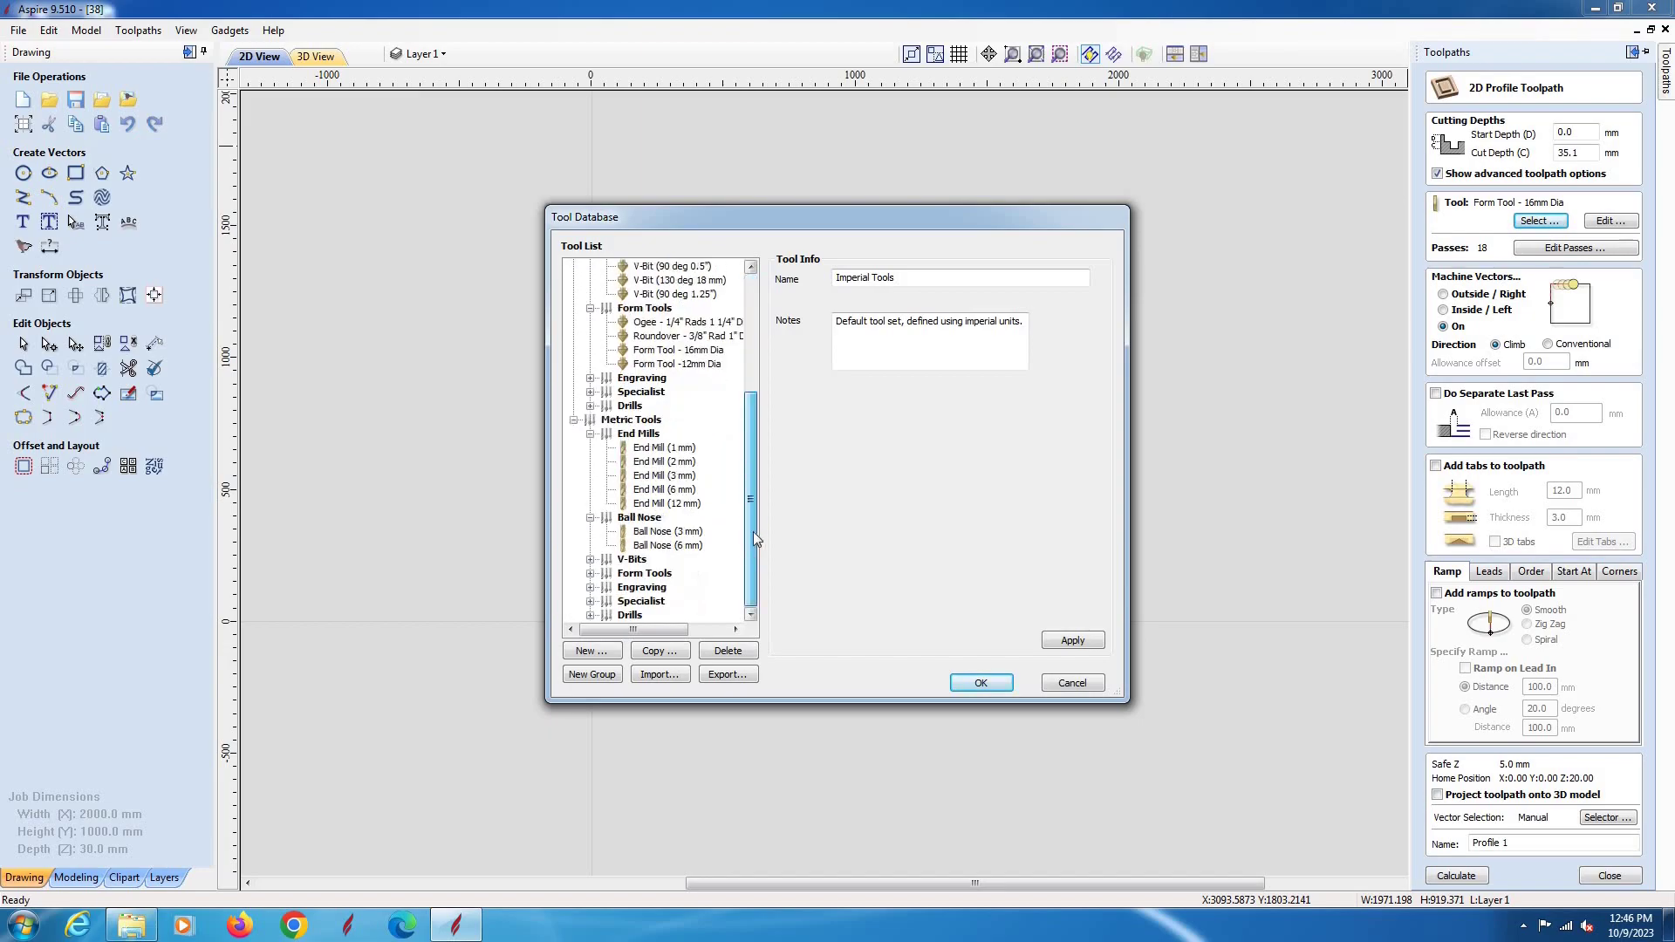
pyautogui.click(687, 505)
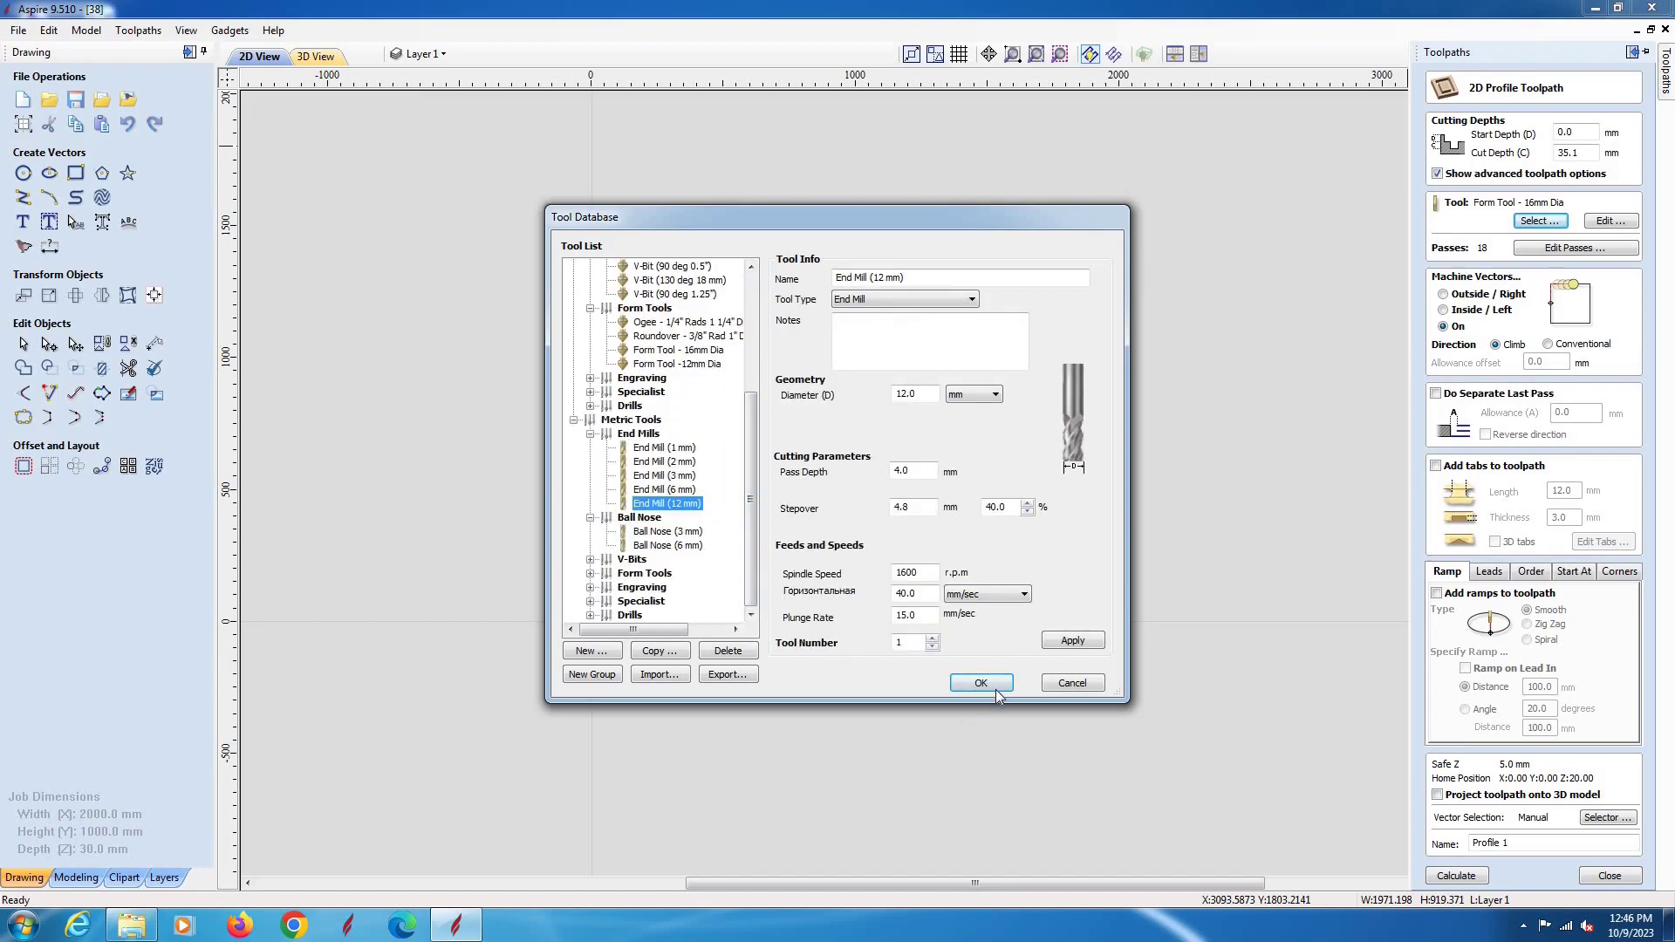
pyautogui.click(995, 688)
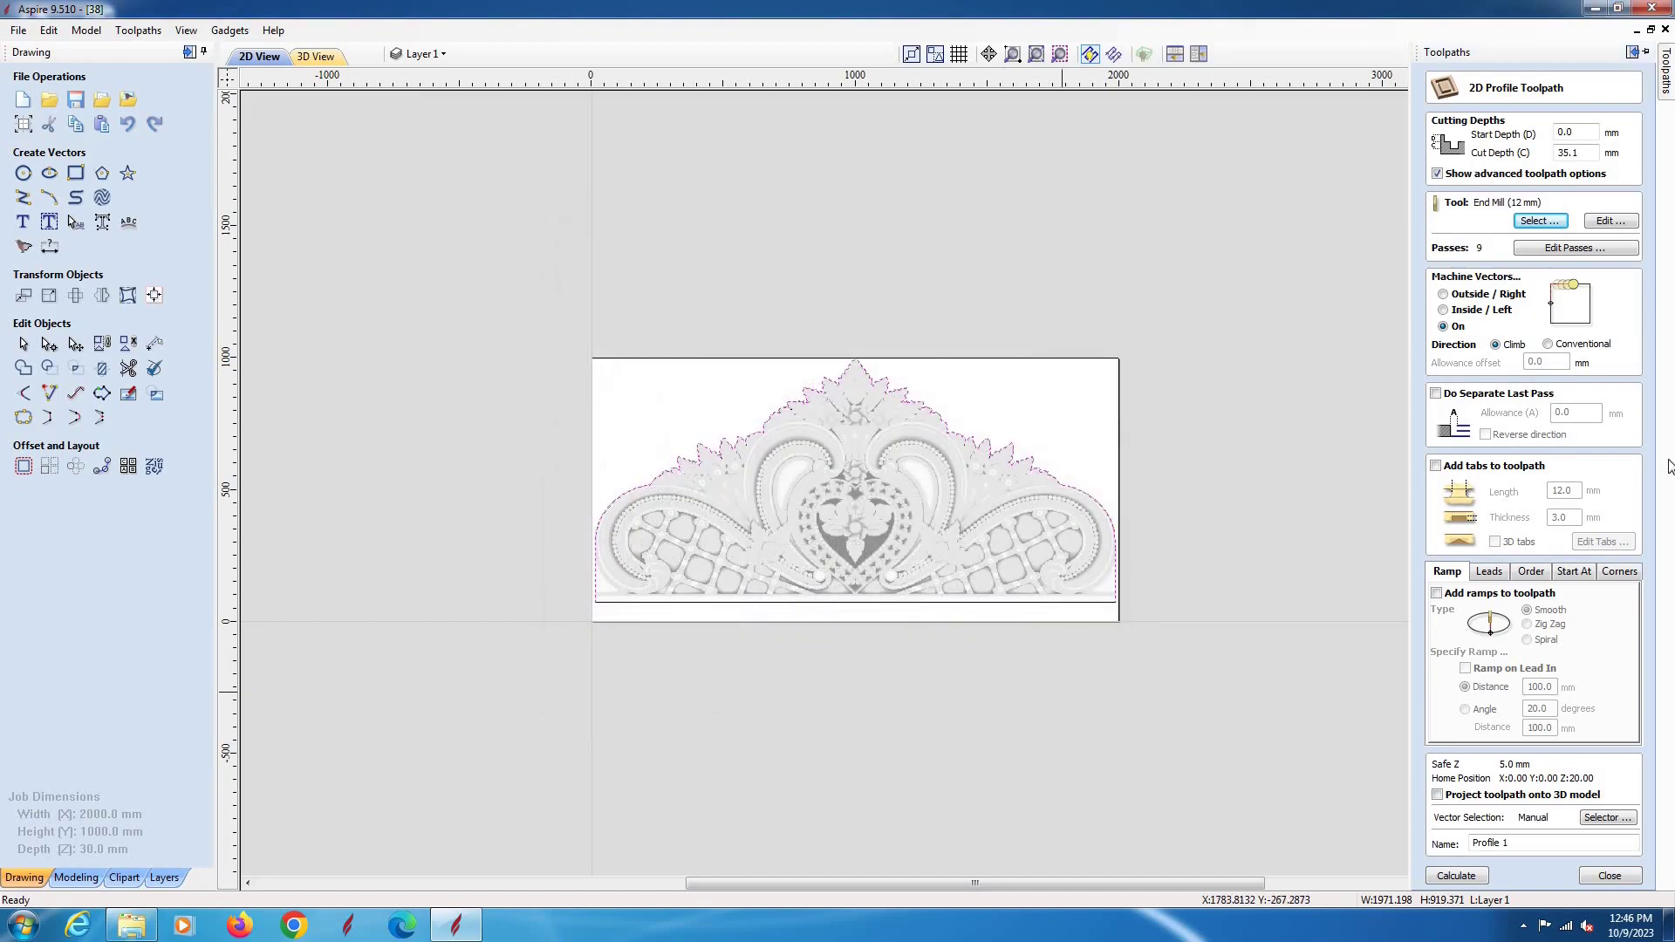
# Cut outside the outline in 7 passes and calculate, accepting the cut-through warning
pyautogui.click(1484, 297)
pyautogui.click(1568, 249)
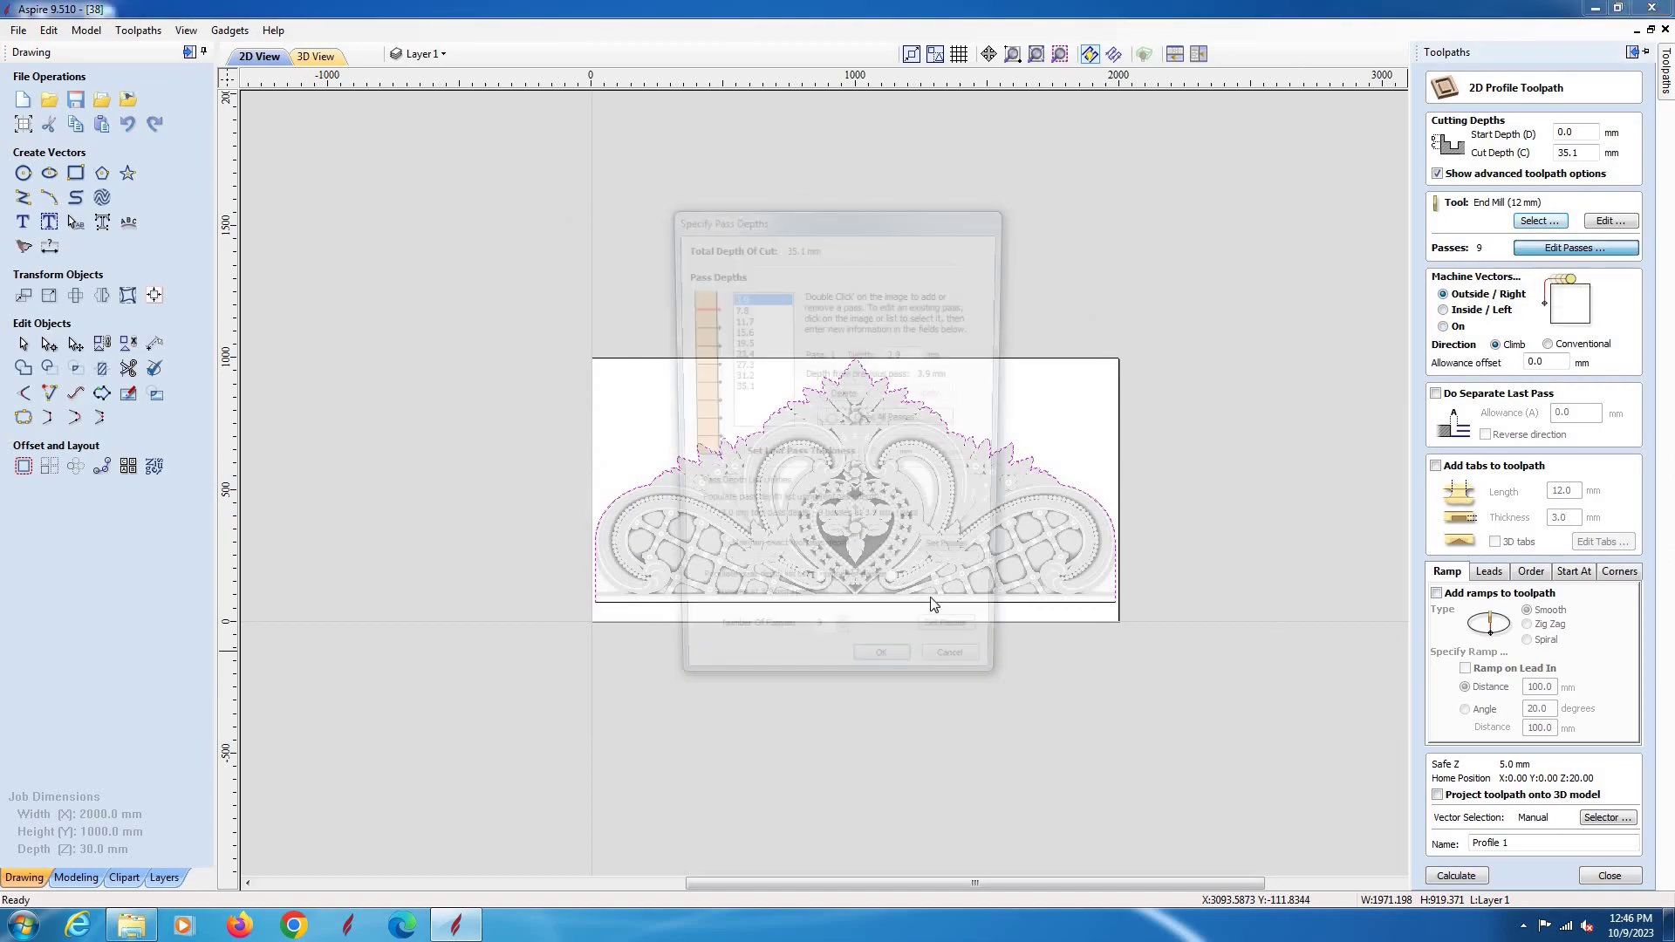
pyautogui.click(842, 653)
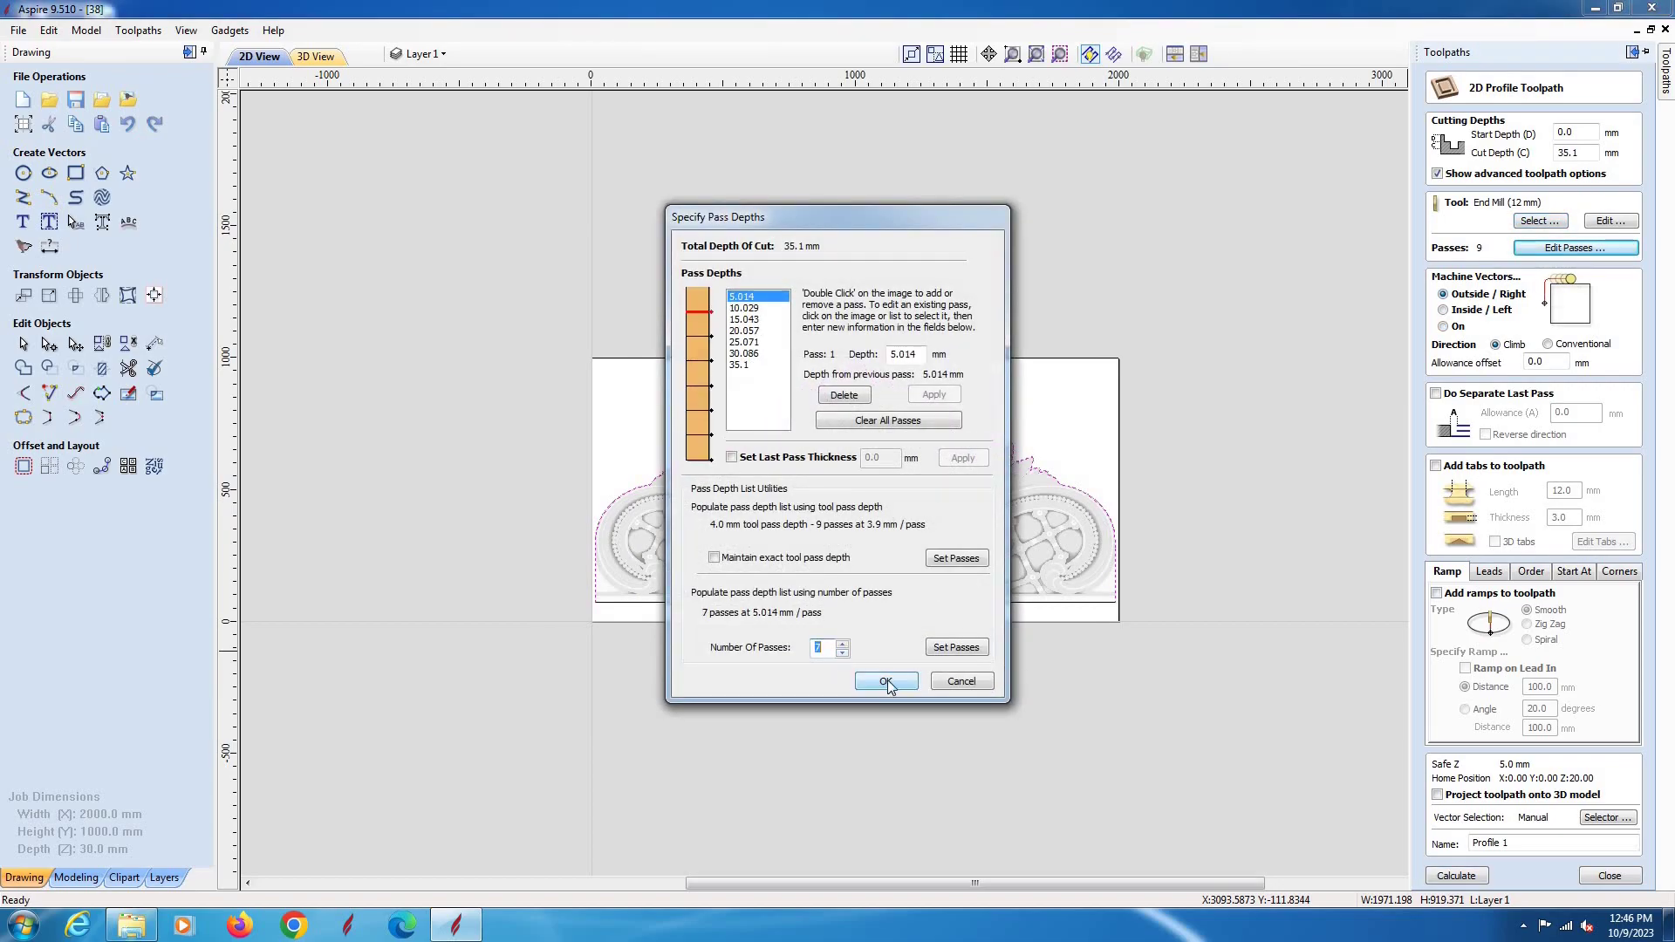
pyautogui.click(885, 681)
pyautogui.click(1468, 881)
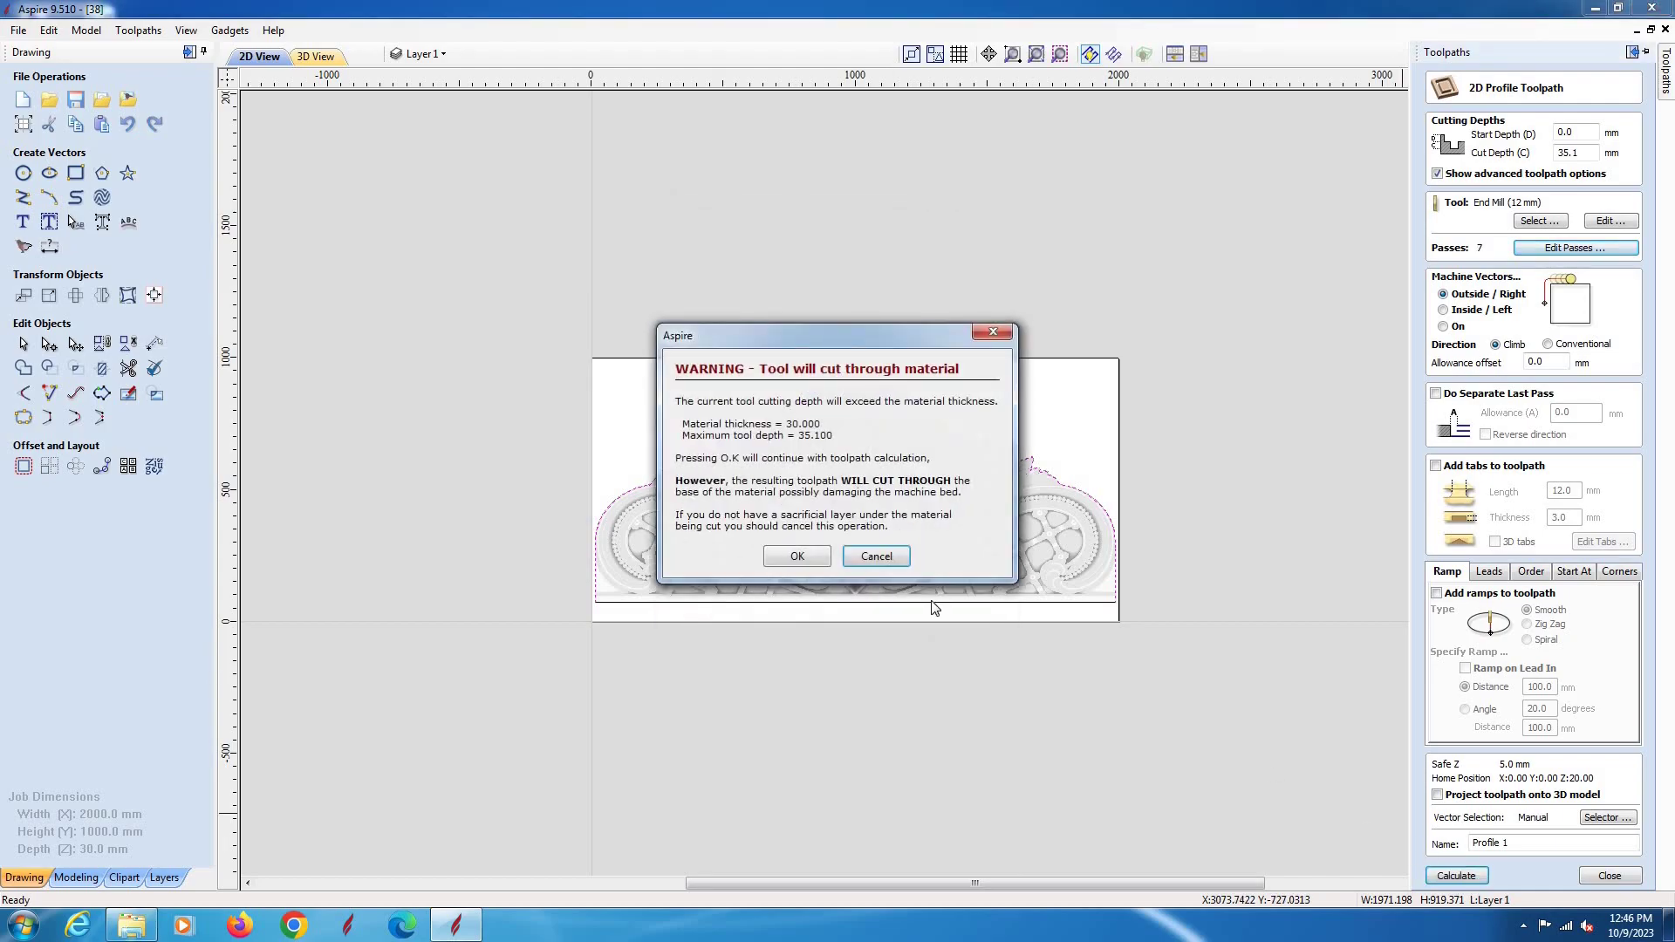
pyautogui.click(794, 553)
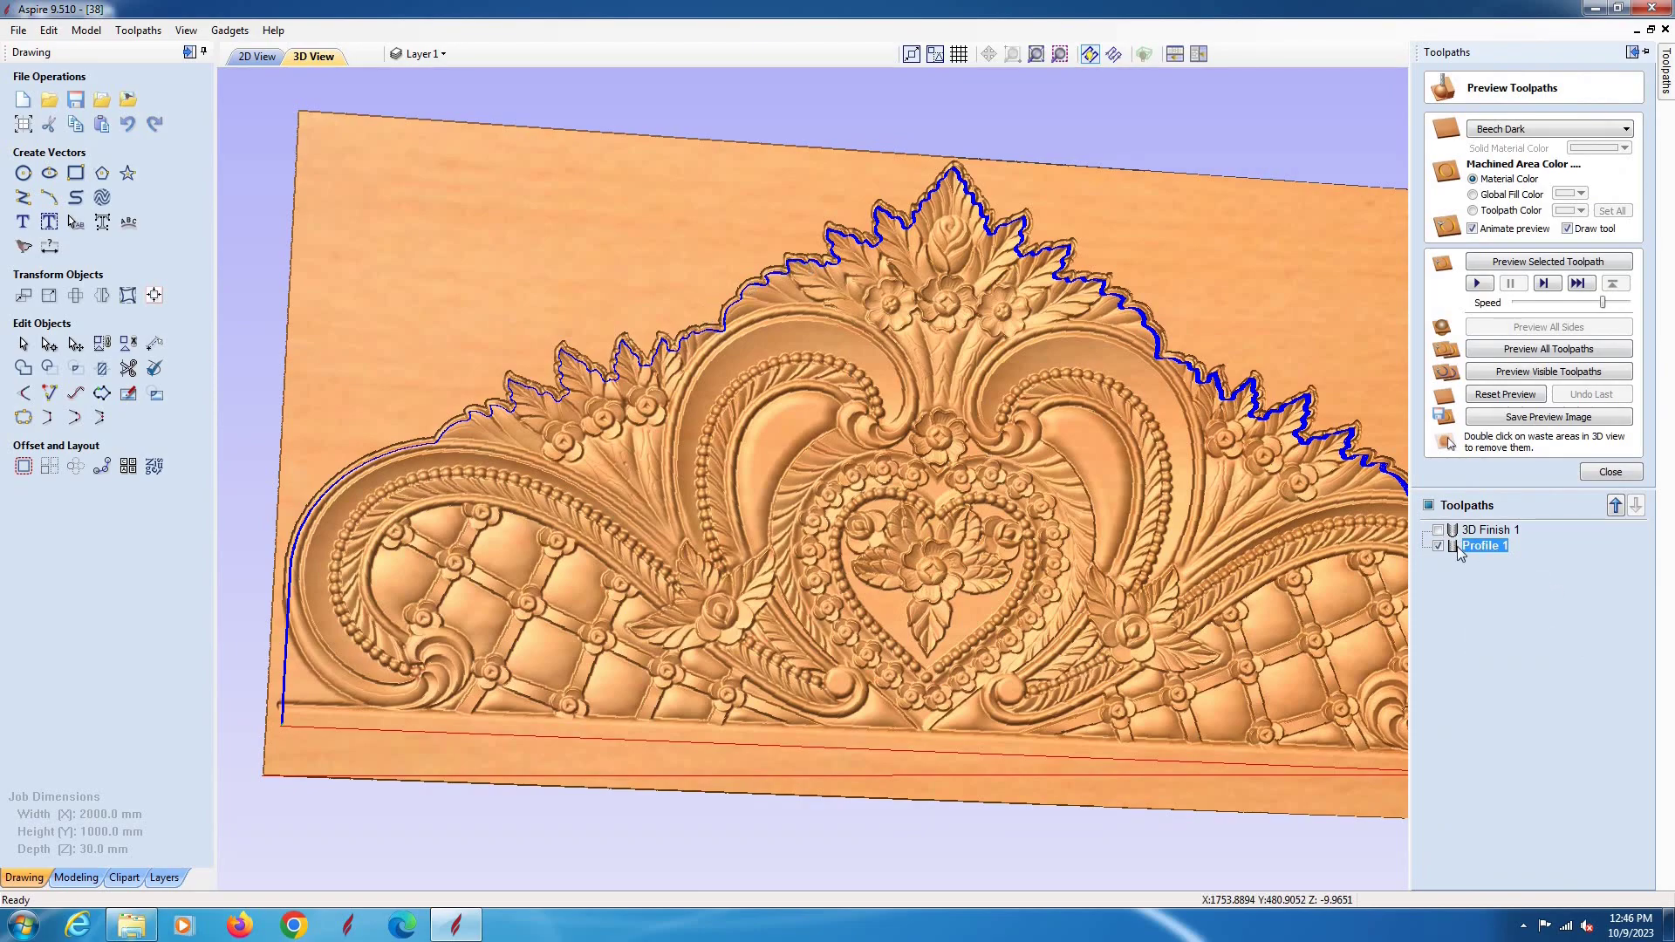
# Edit Profile 1 to cut inside the outline and recalculate, accepting the warning
pyautogui.rightClick(1514, 594)
pyautogui.click(1522, 607)
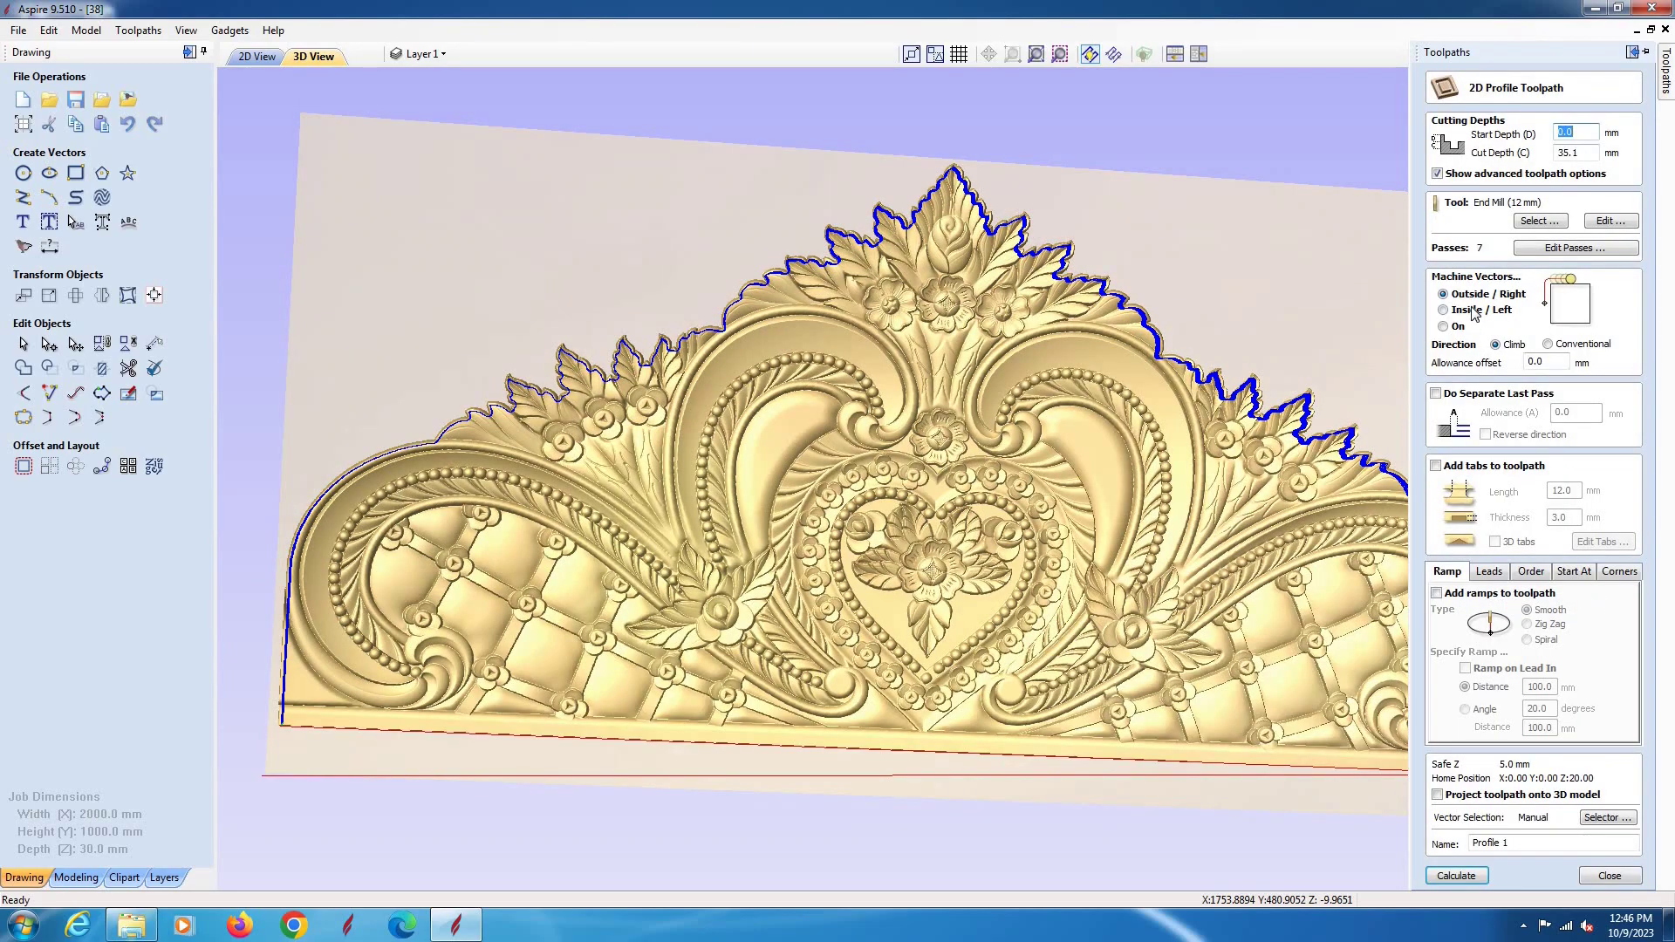
pyautogui.click(1483, 875)
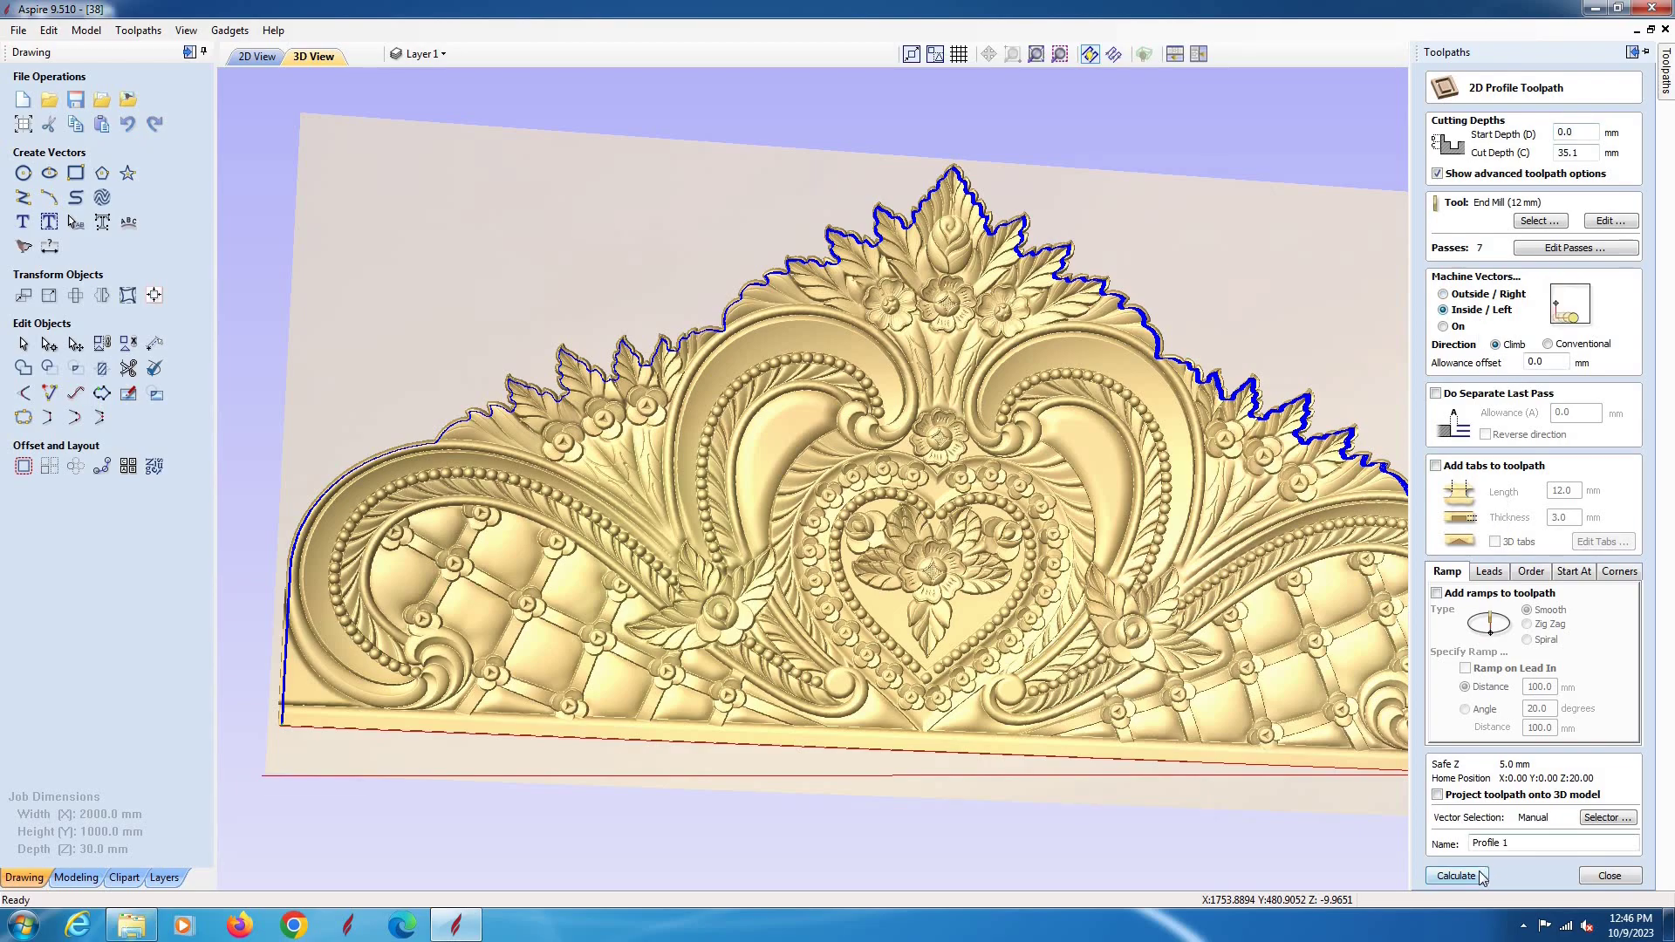
pyautogui.click(777, 561)
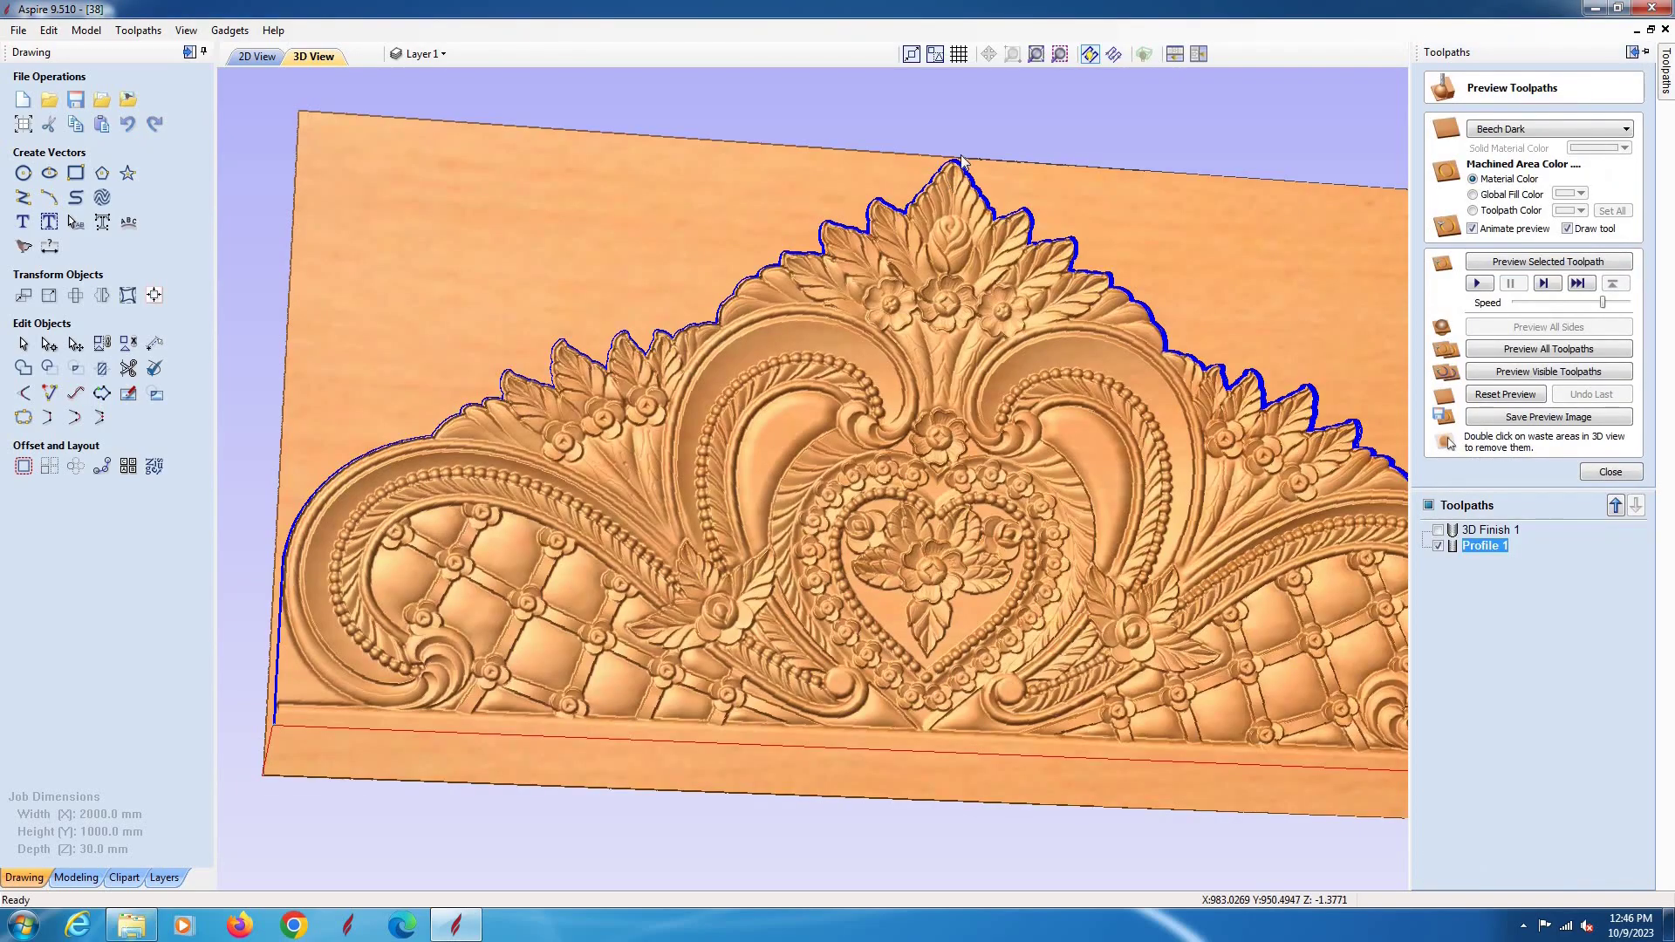
pyautogui.scroll(2, 553, 377)
pyautogui.scroll(2, 553, 377)
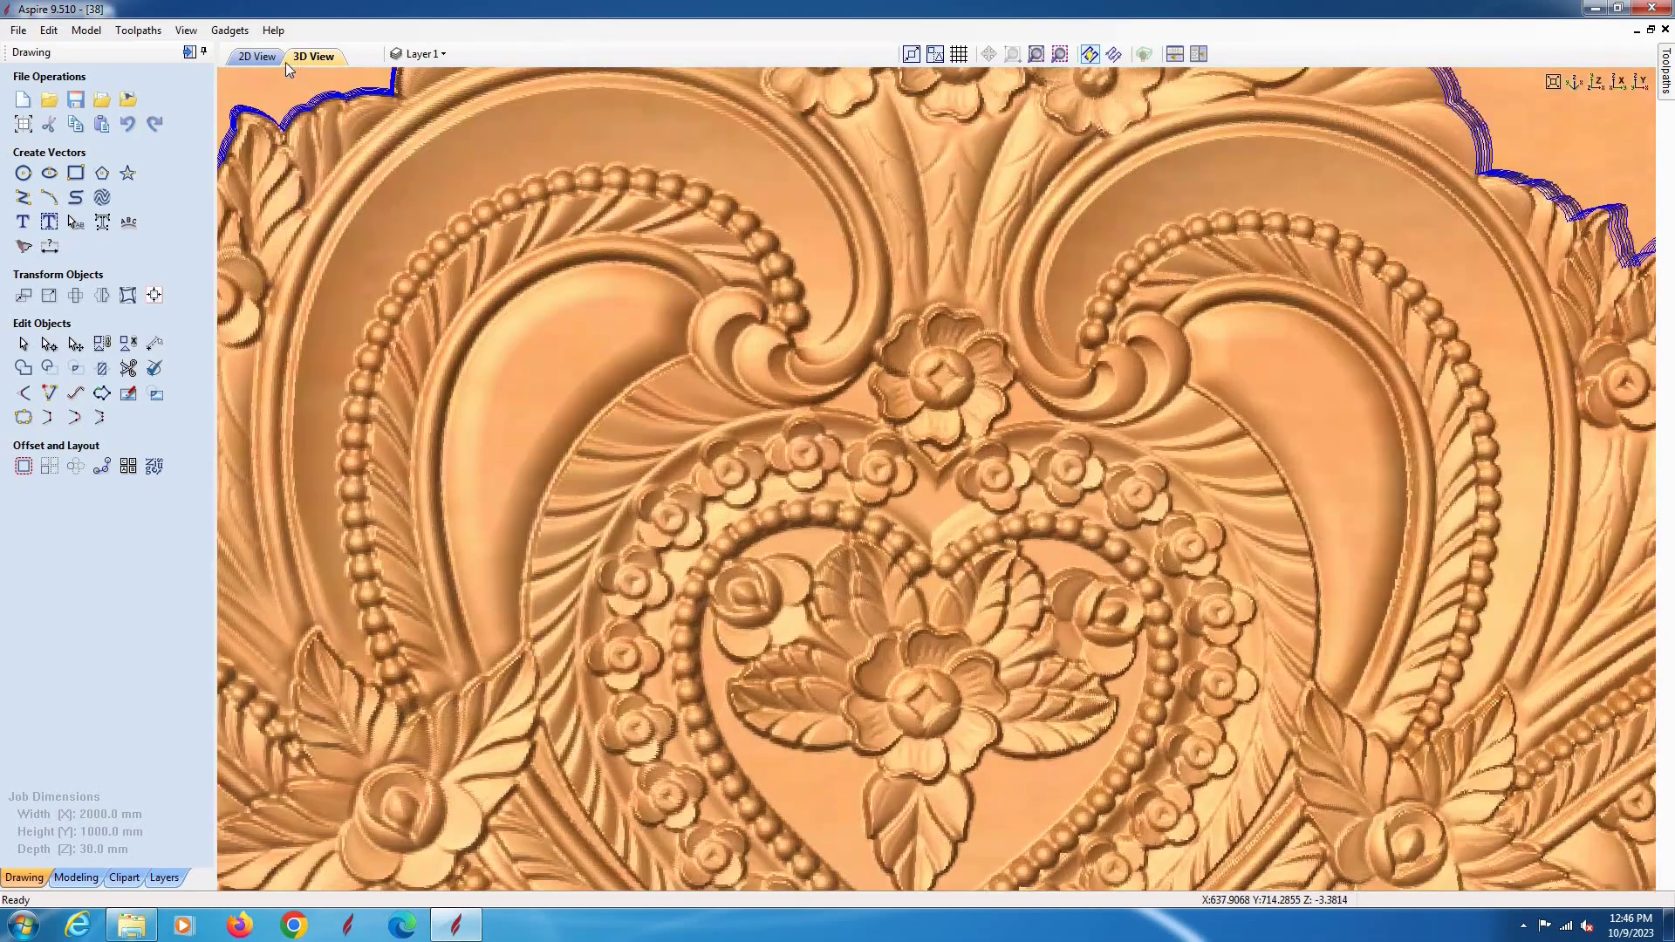
# Zoom in on the path along the relief edge in 2D, then return to 3D
pyautogui.click(256, 56)
pyautogui.scroll(3, 811, 404)
pyautogui.scroll(2, 856, 507)
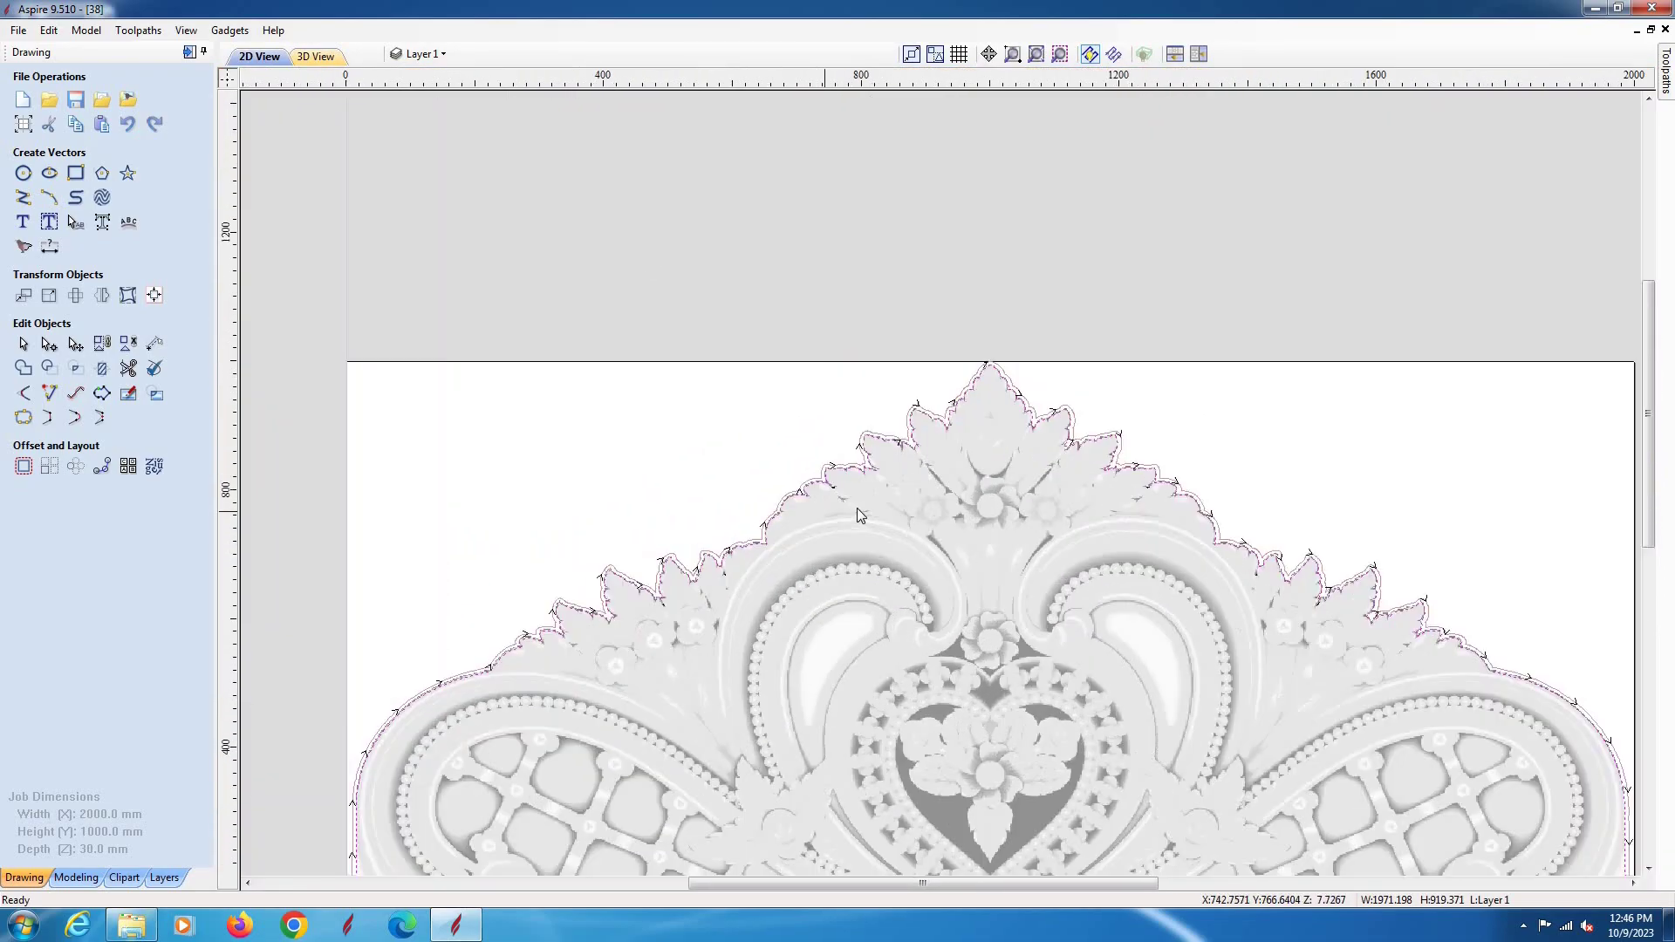
pyautogui.scroll(3, 856, 508)
pyautogui.scroll(2, 853, 449)
pyautogui.scroll(3, 853, 449)
pyautogui.scroll(2, 852, 449)
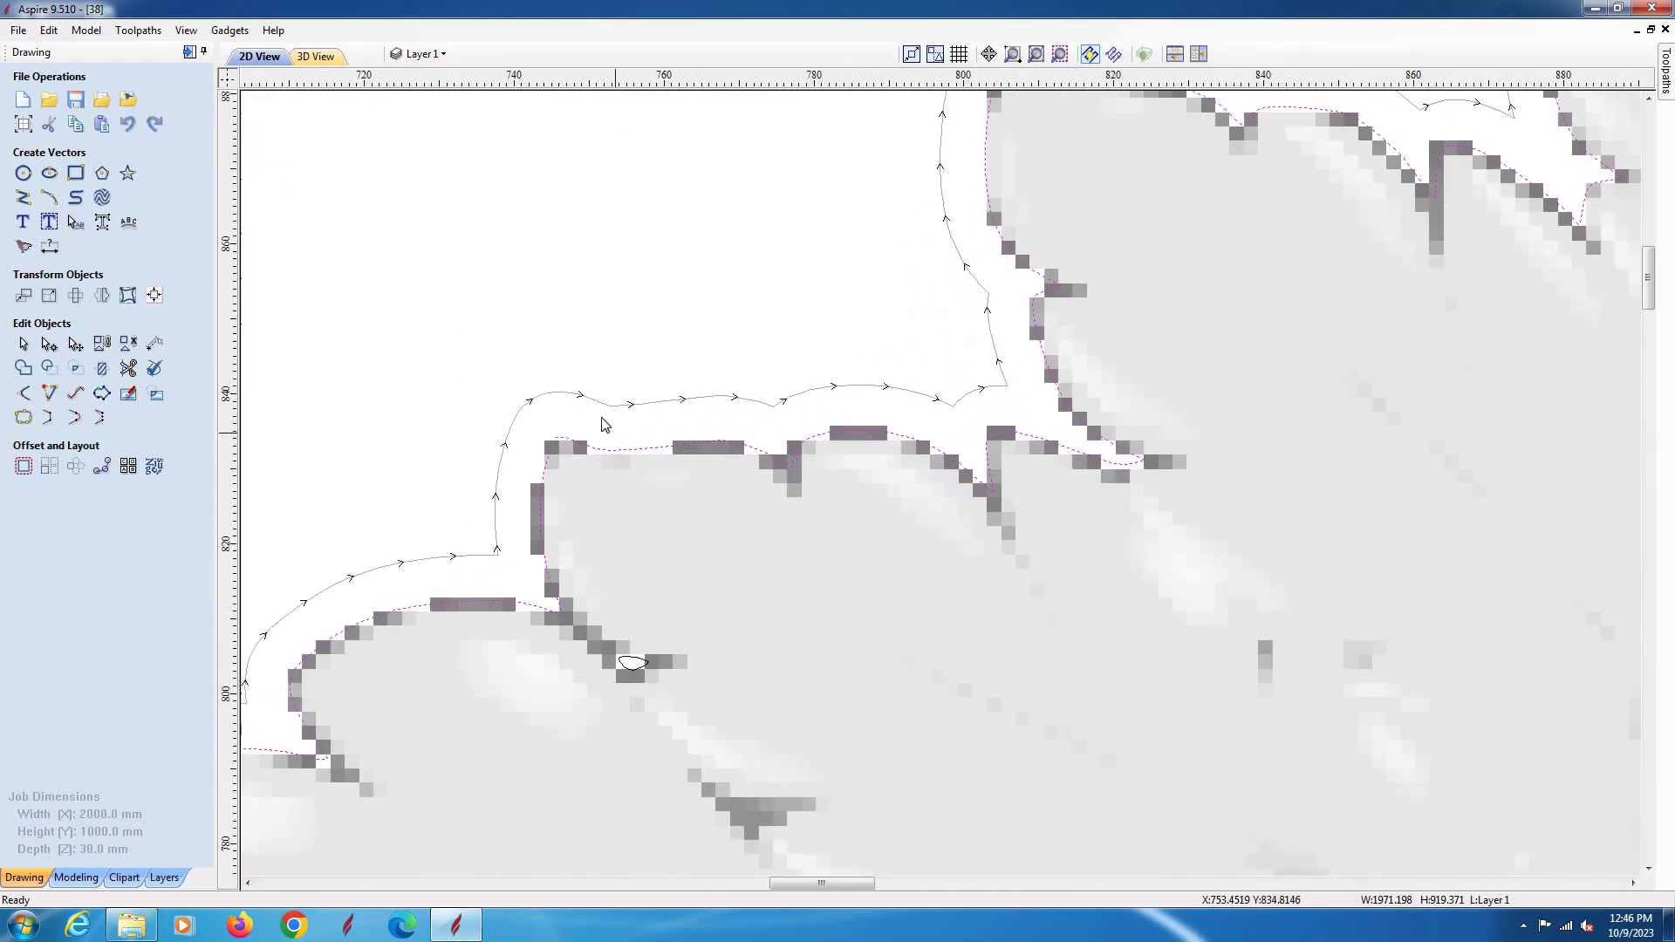
pyautogui.scroll(-3, 716, 467)
pyautogui.scroll(-3, 592, 452)
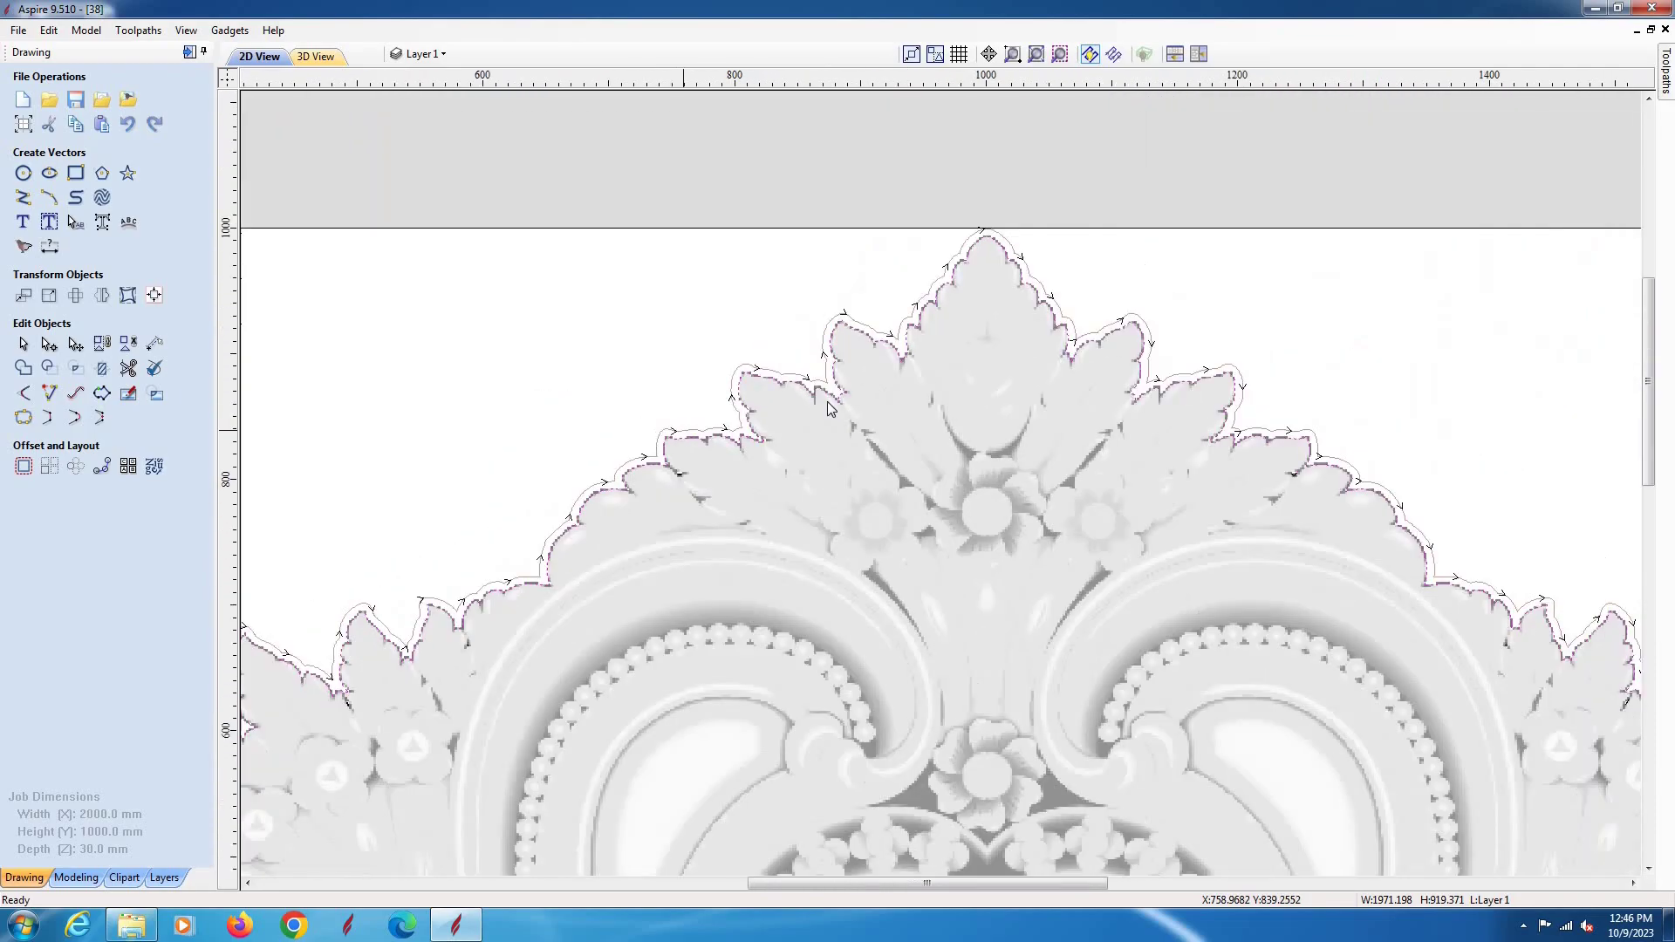
pyautogui.scroll(-2, 592, 452)
pyautogui.scroll(-3, 592, 452)
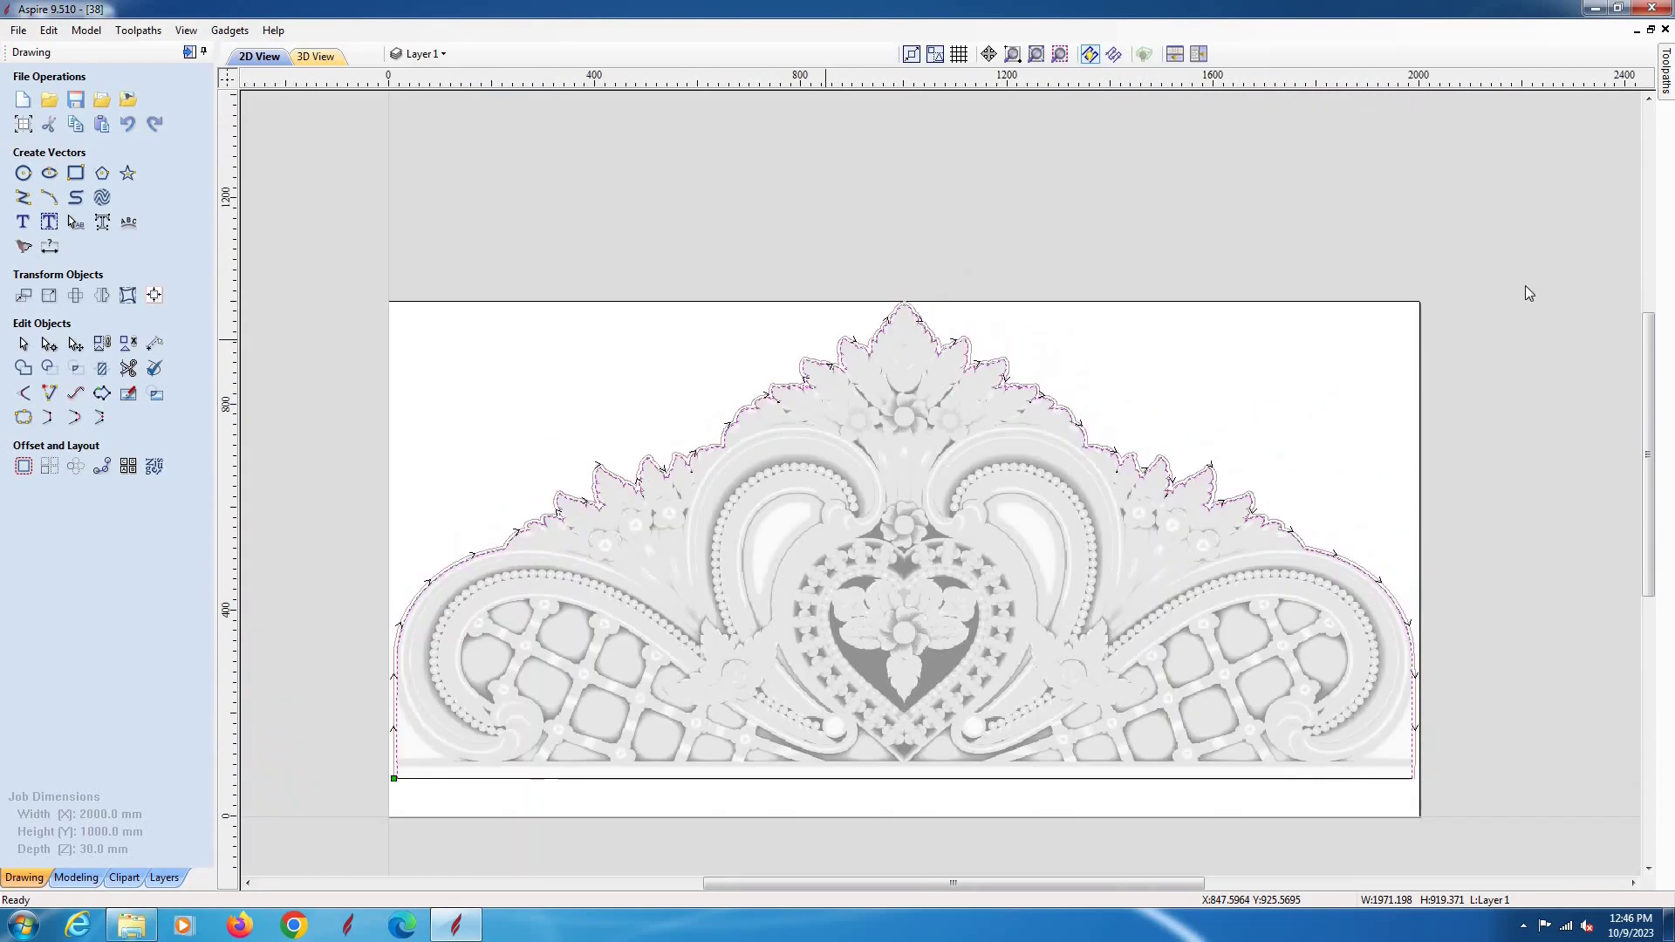
pyautogui.click(325, 58)
# Run the Profile 1 cutout simulation with the preview speed slowed slightly
pyautogui.click(1668, 94)
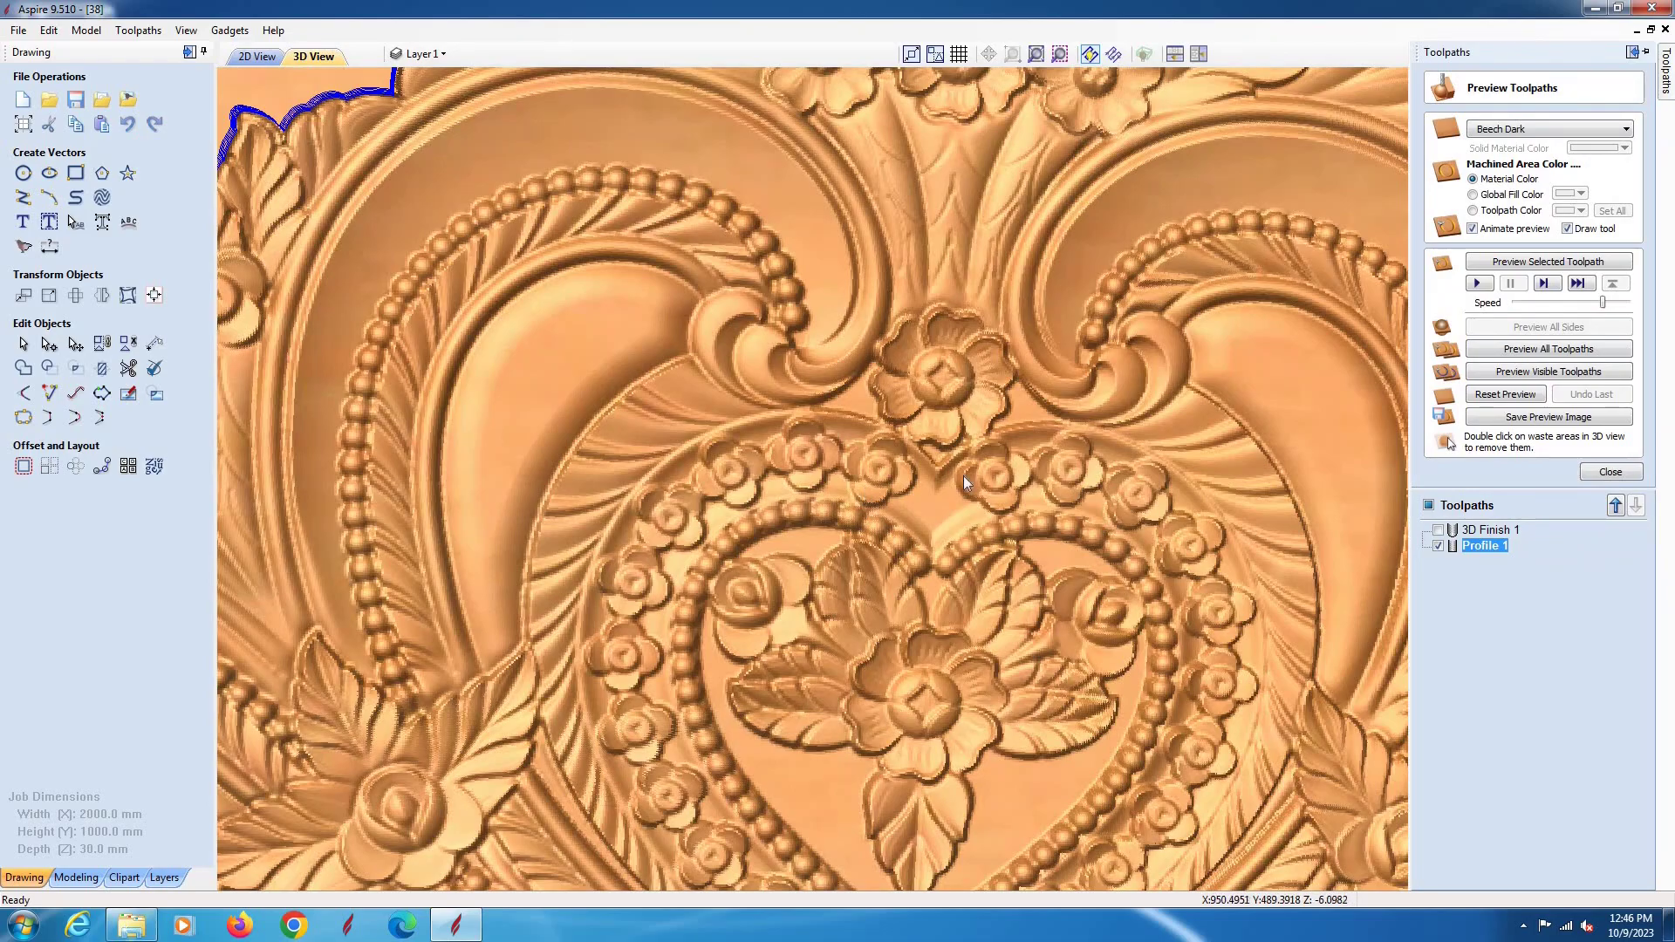
pyautogui.scroll(-2, 916, 488)
pyautogui.scroll(-2, 871, 499)
pyautogui.scroll(-3, 864, 479)
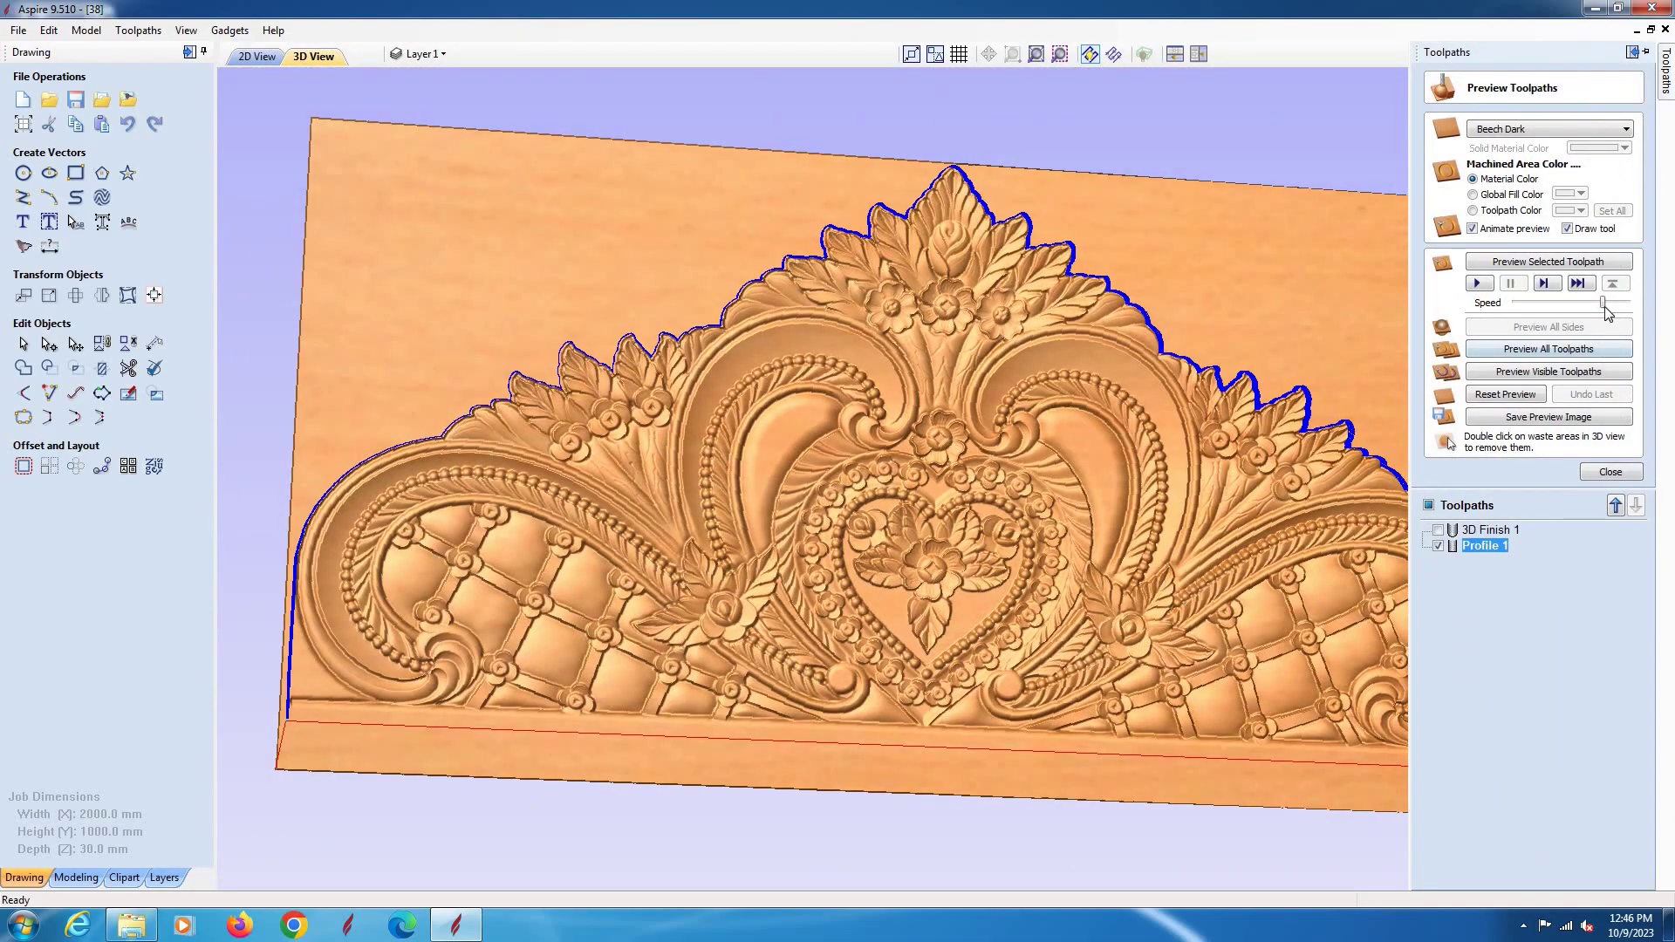
pyautogui.moveTo(1585, 313); pyautogui.dragTo(1562, 310)
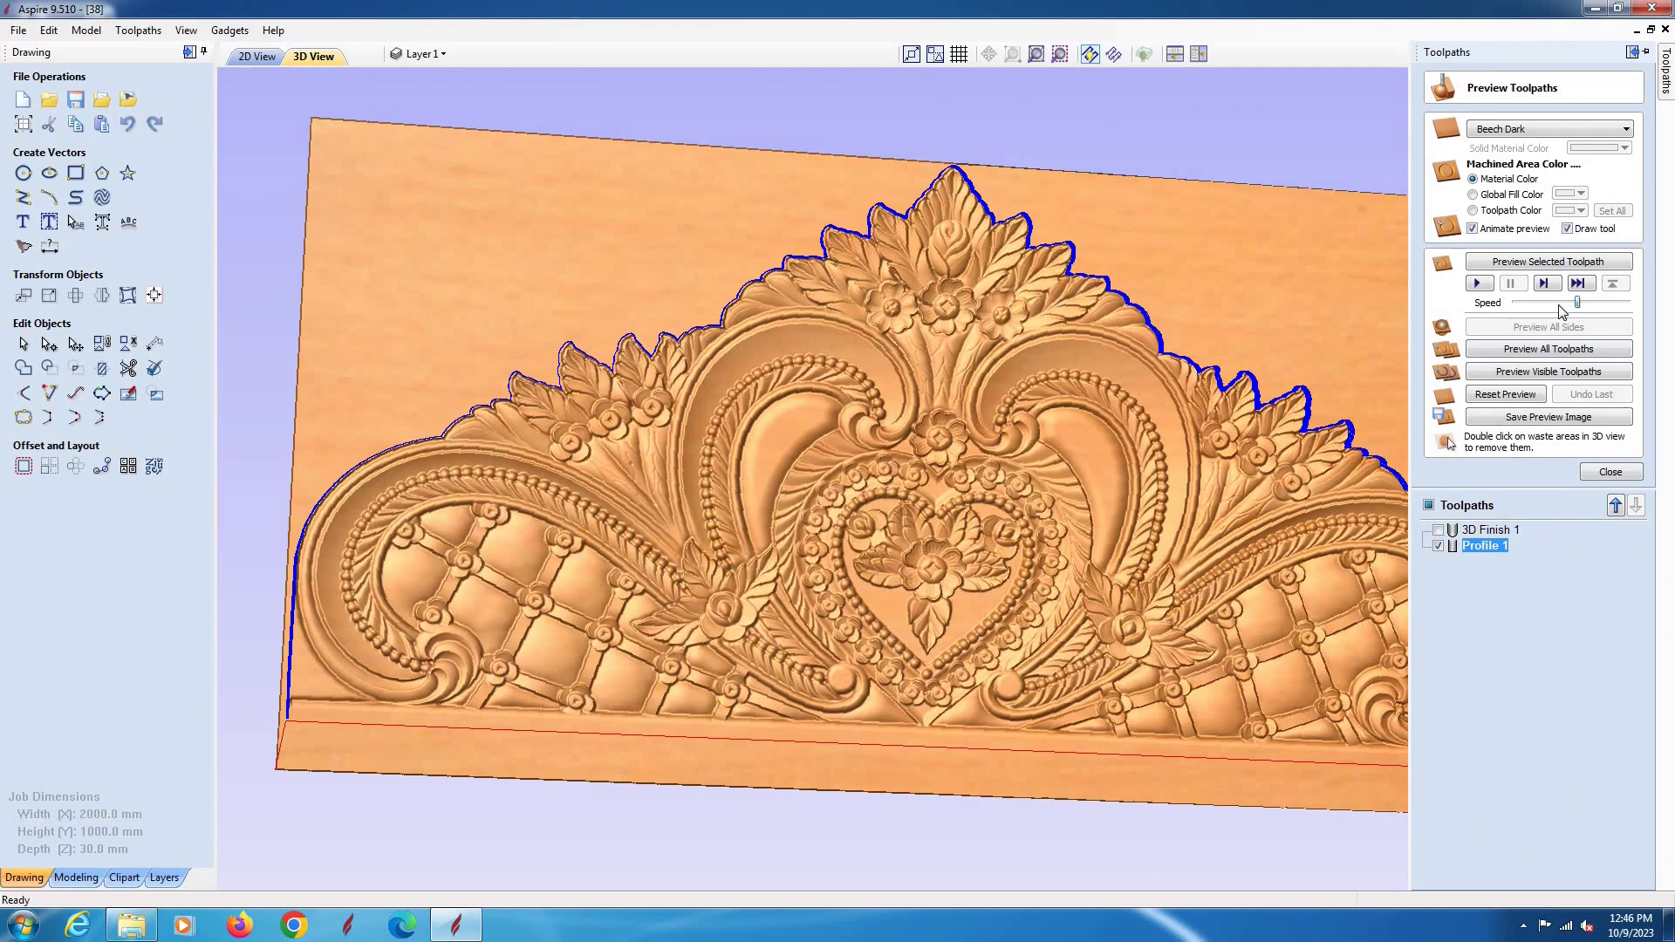
pyautogui.click(1571, 373)
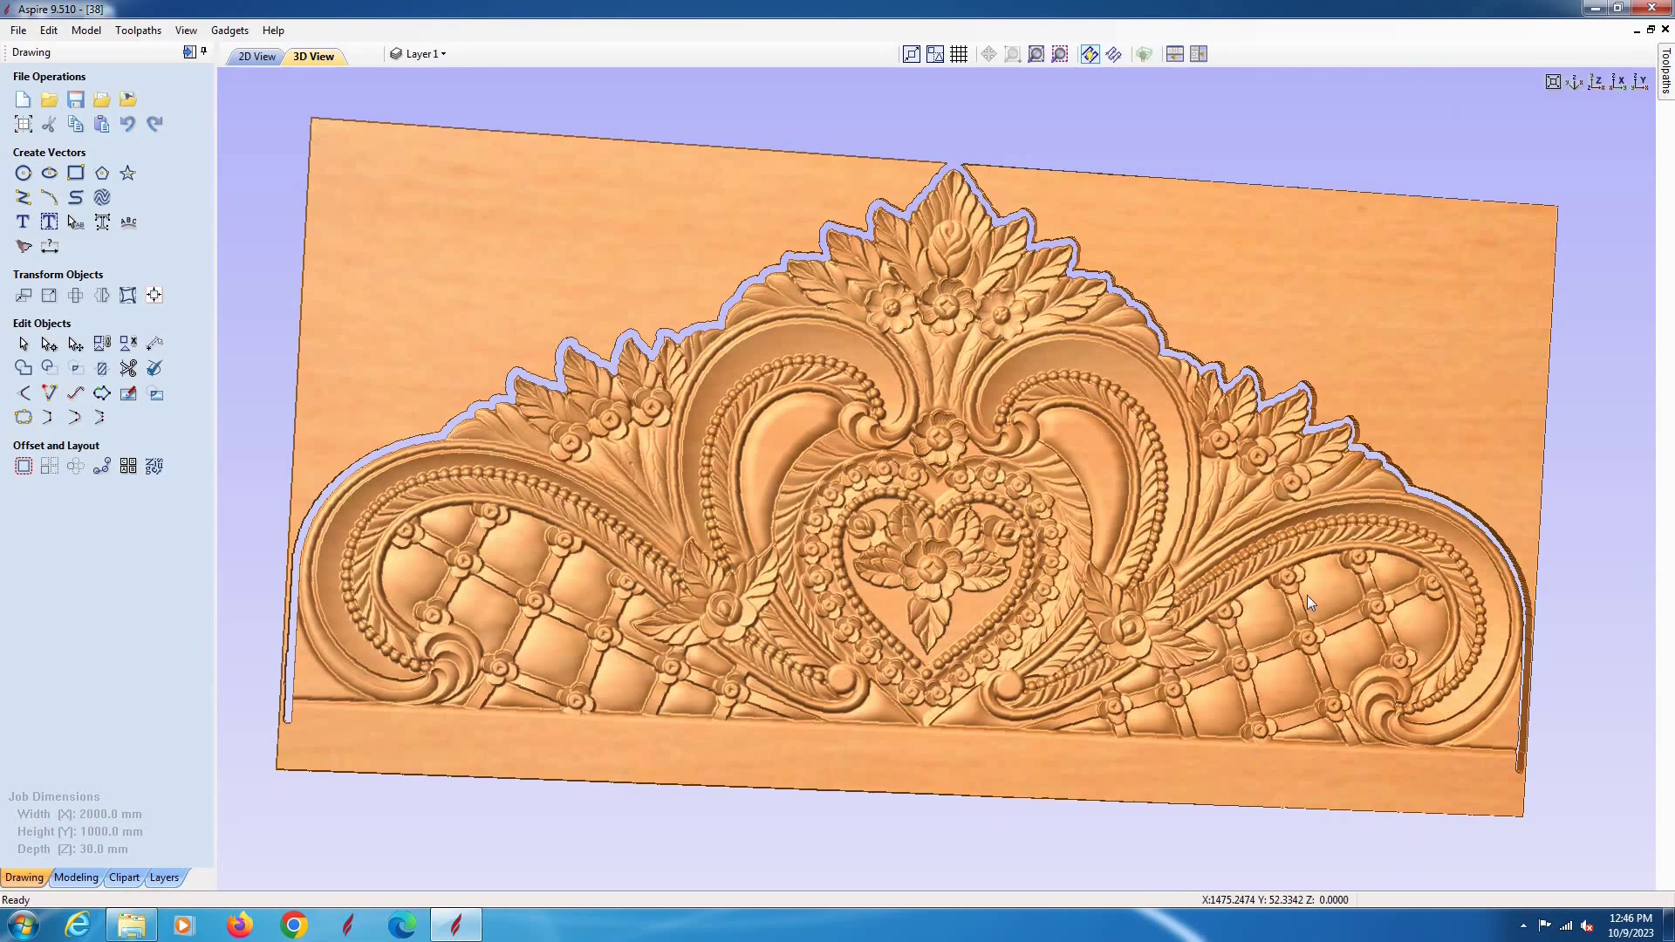
# Try removing the waste material around the headboard, dismissing each delete-all-material warning
pyautogui.doubleClick(1291, 281)
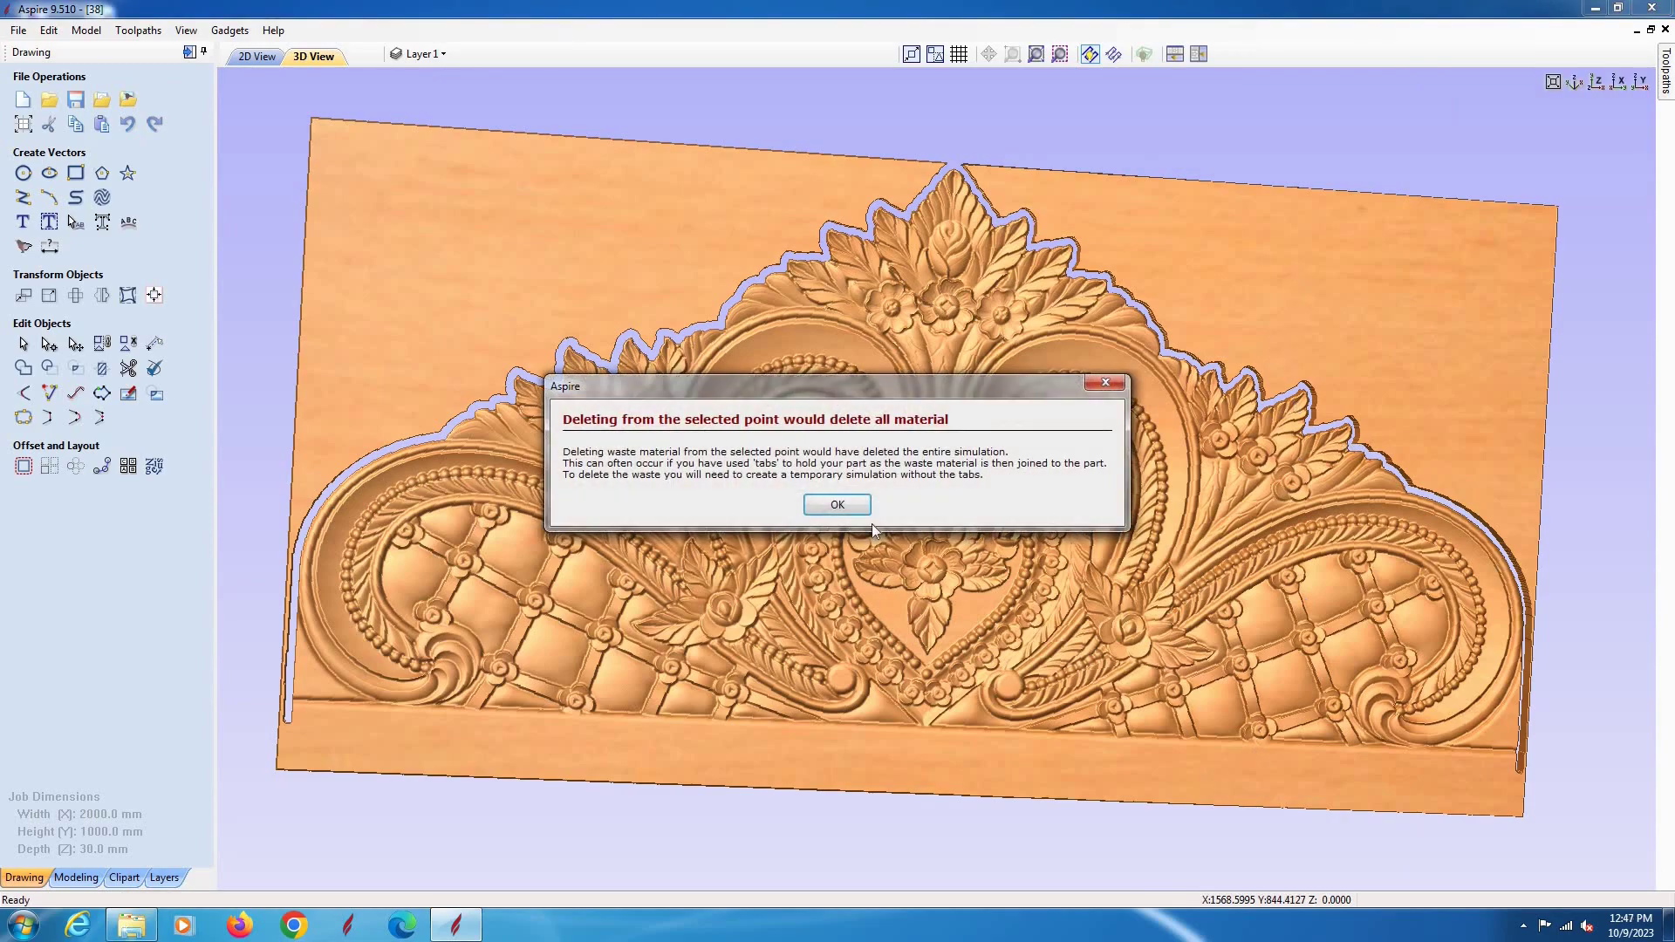
pyautogui.click(838, 513)
pyautogui.doubleClick(1263, 300)
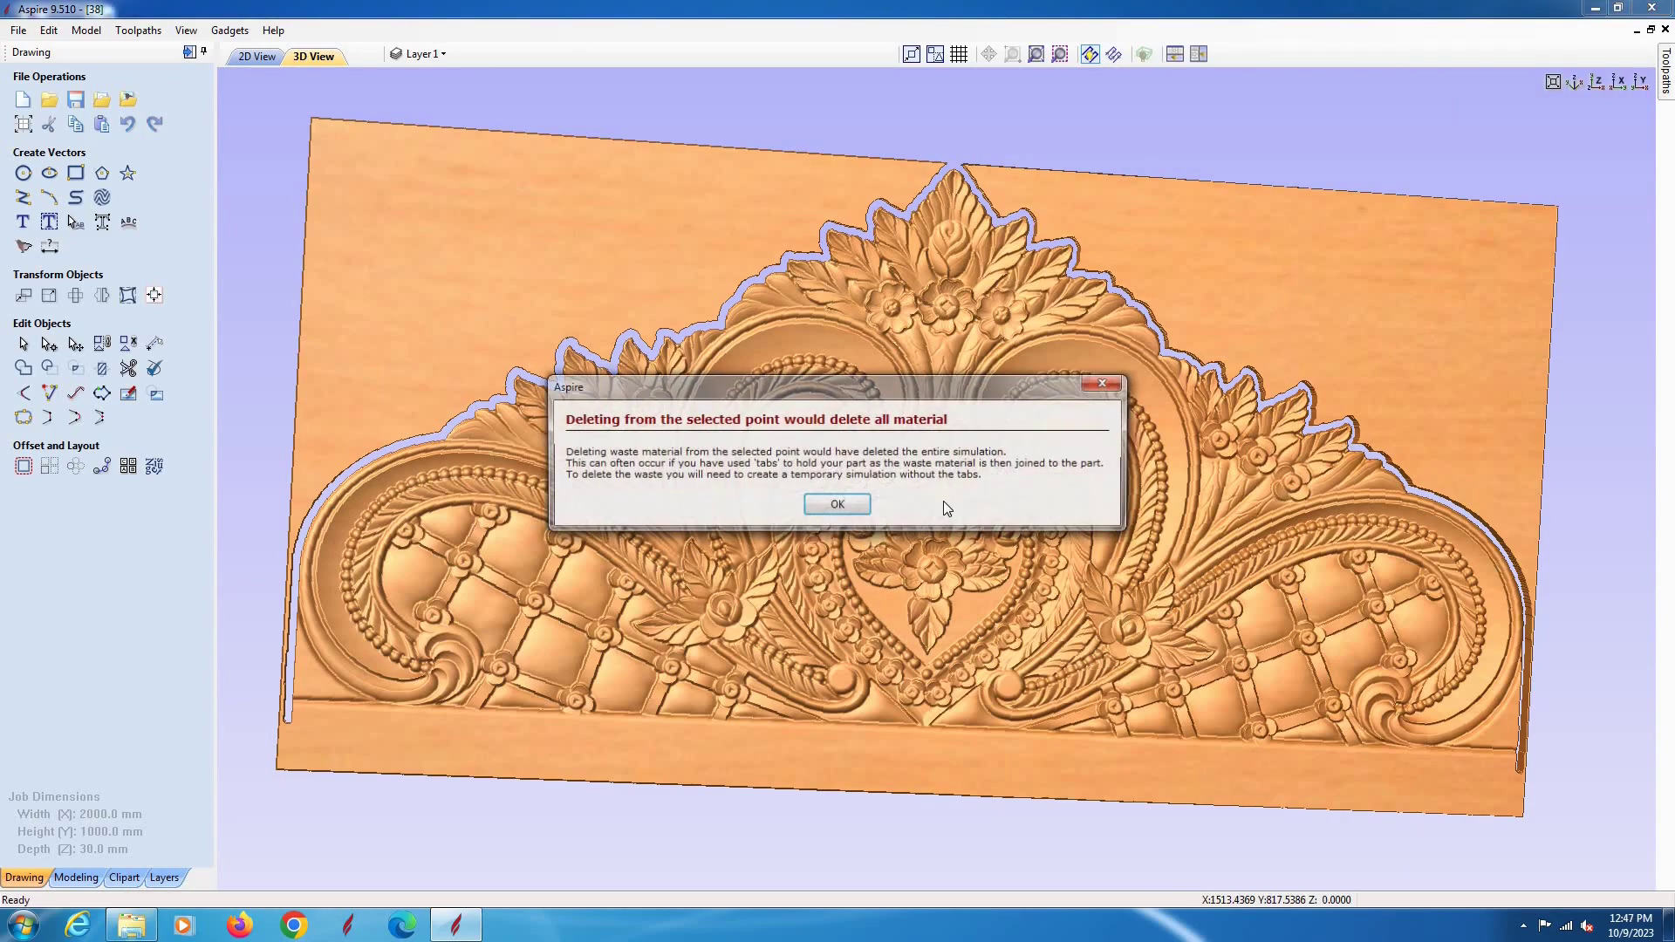
pyautogui.click(836, 507)
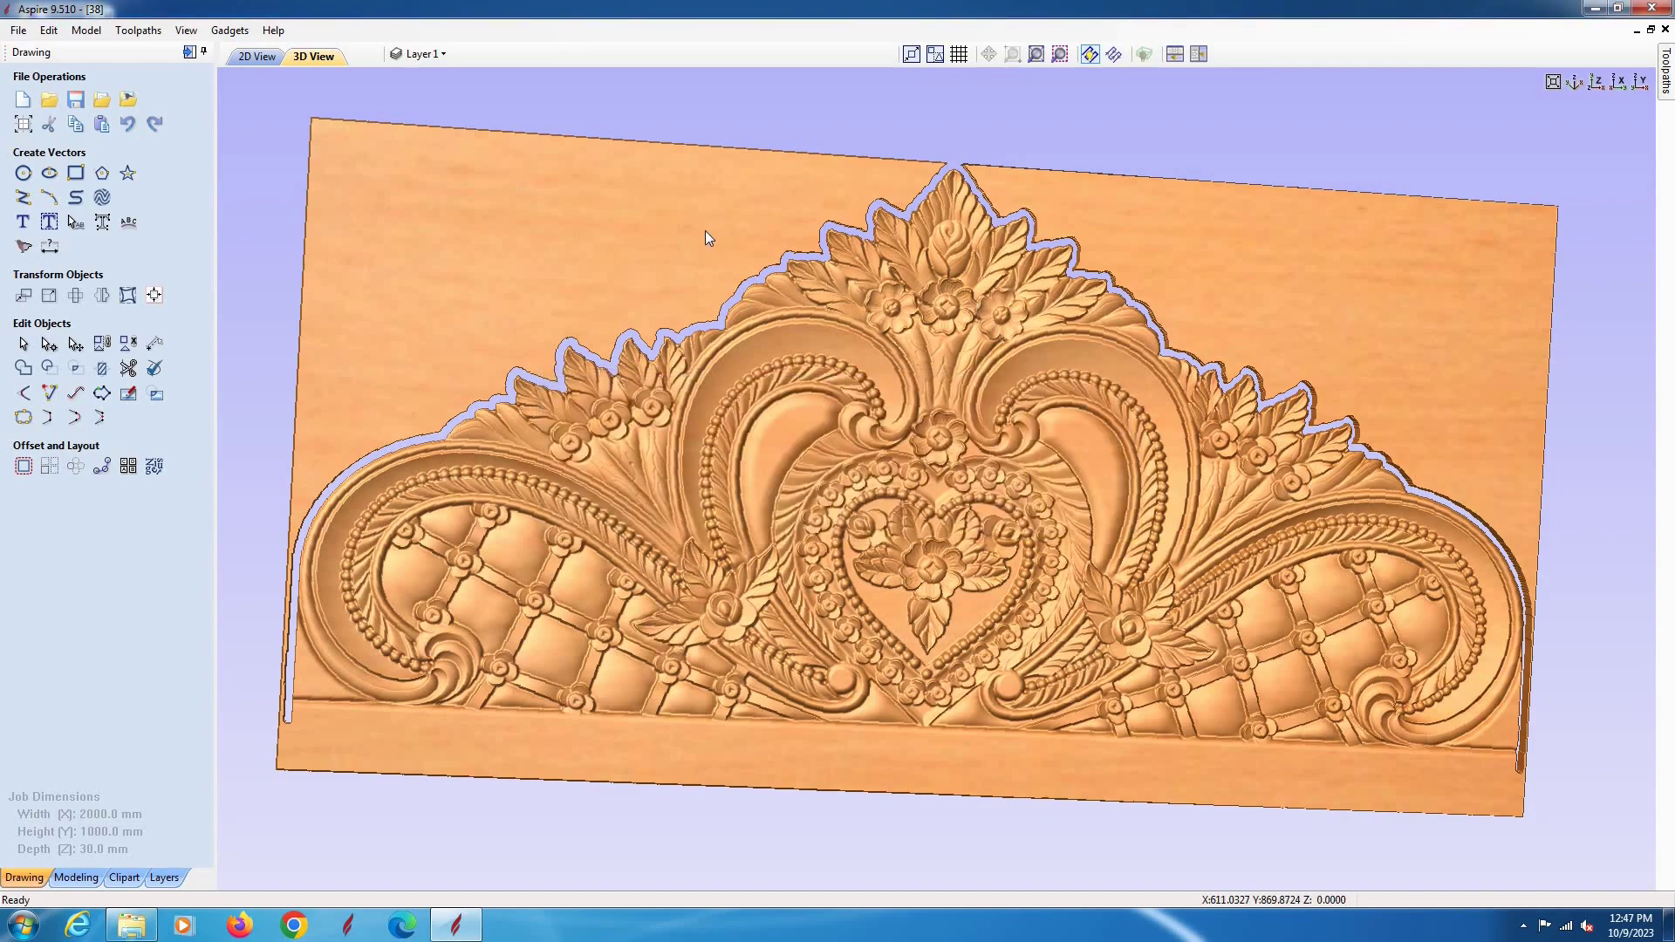
pyautogui.doubleClick(734, 232)
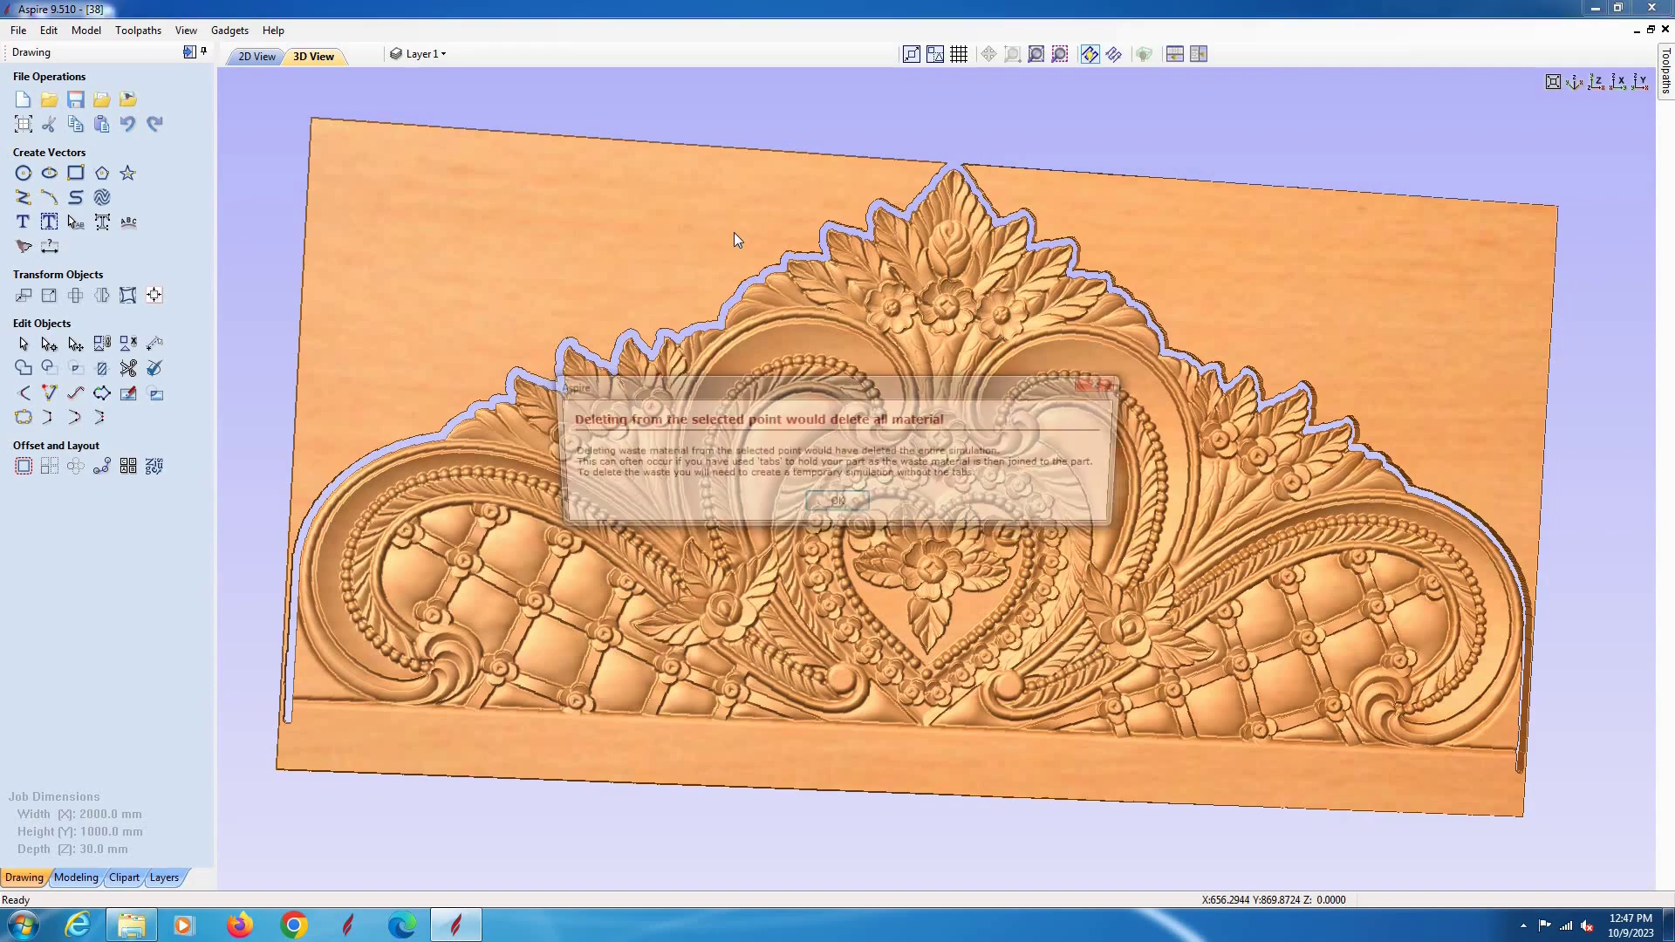
pyautogui.click(837, 507)
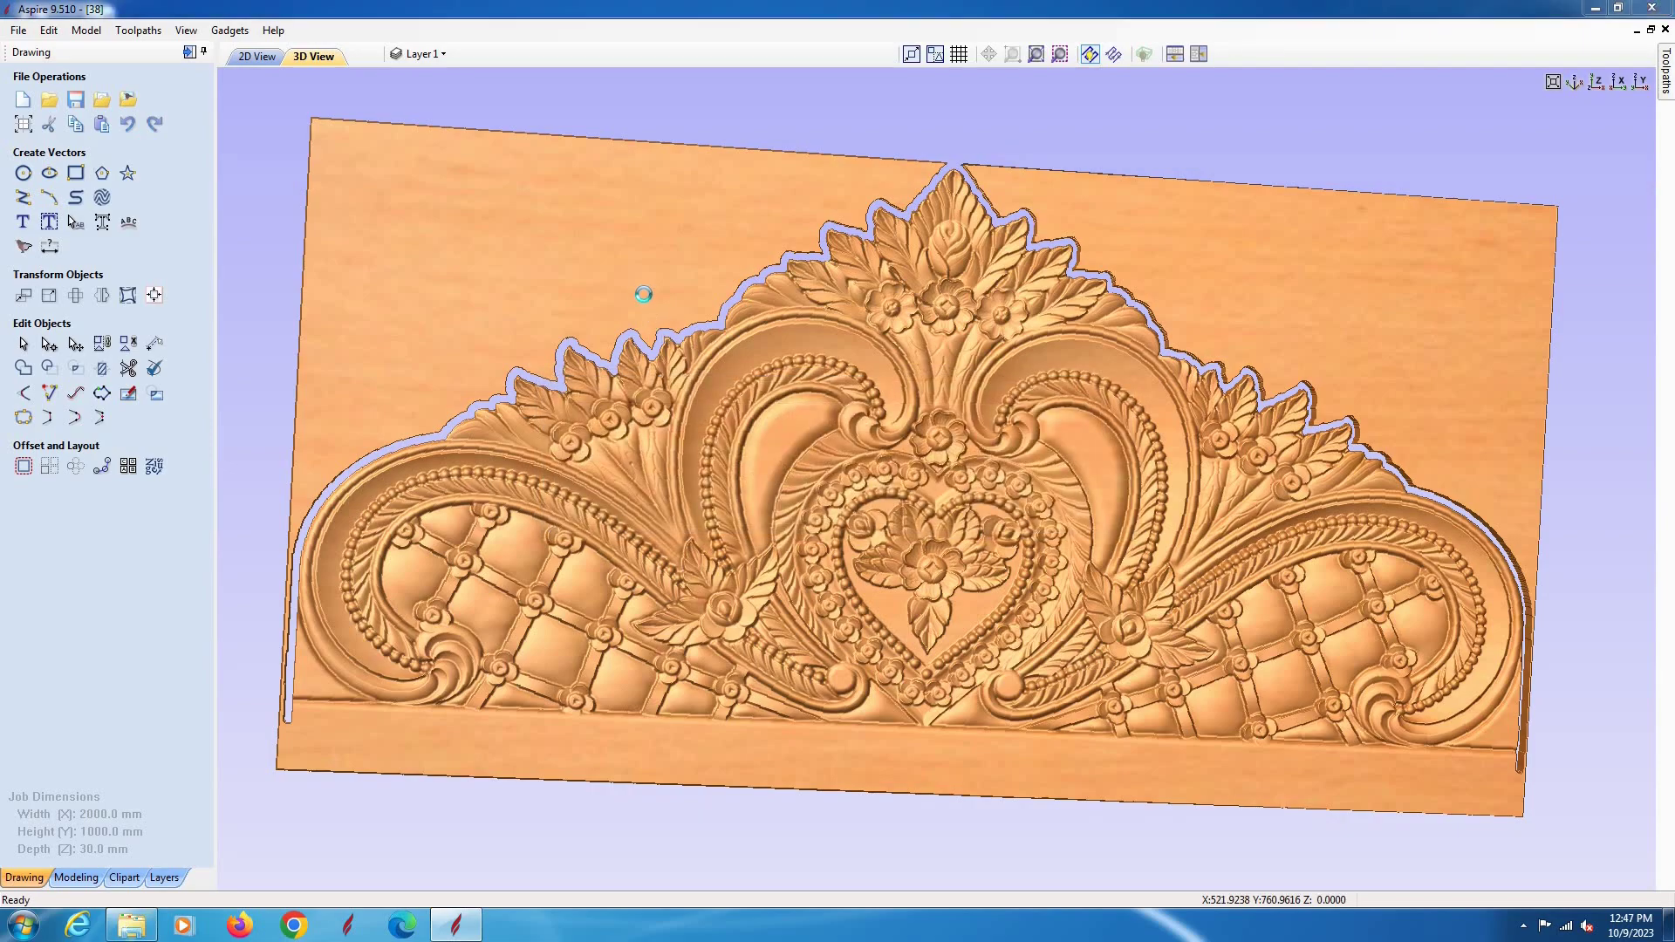
pyautogui.doubleClick(645, 303)
pyautogui.click(877, 499)
pyautogui.doubleClick(707, 248)
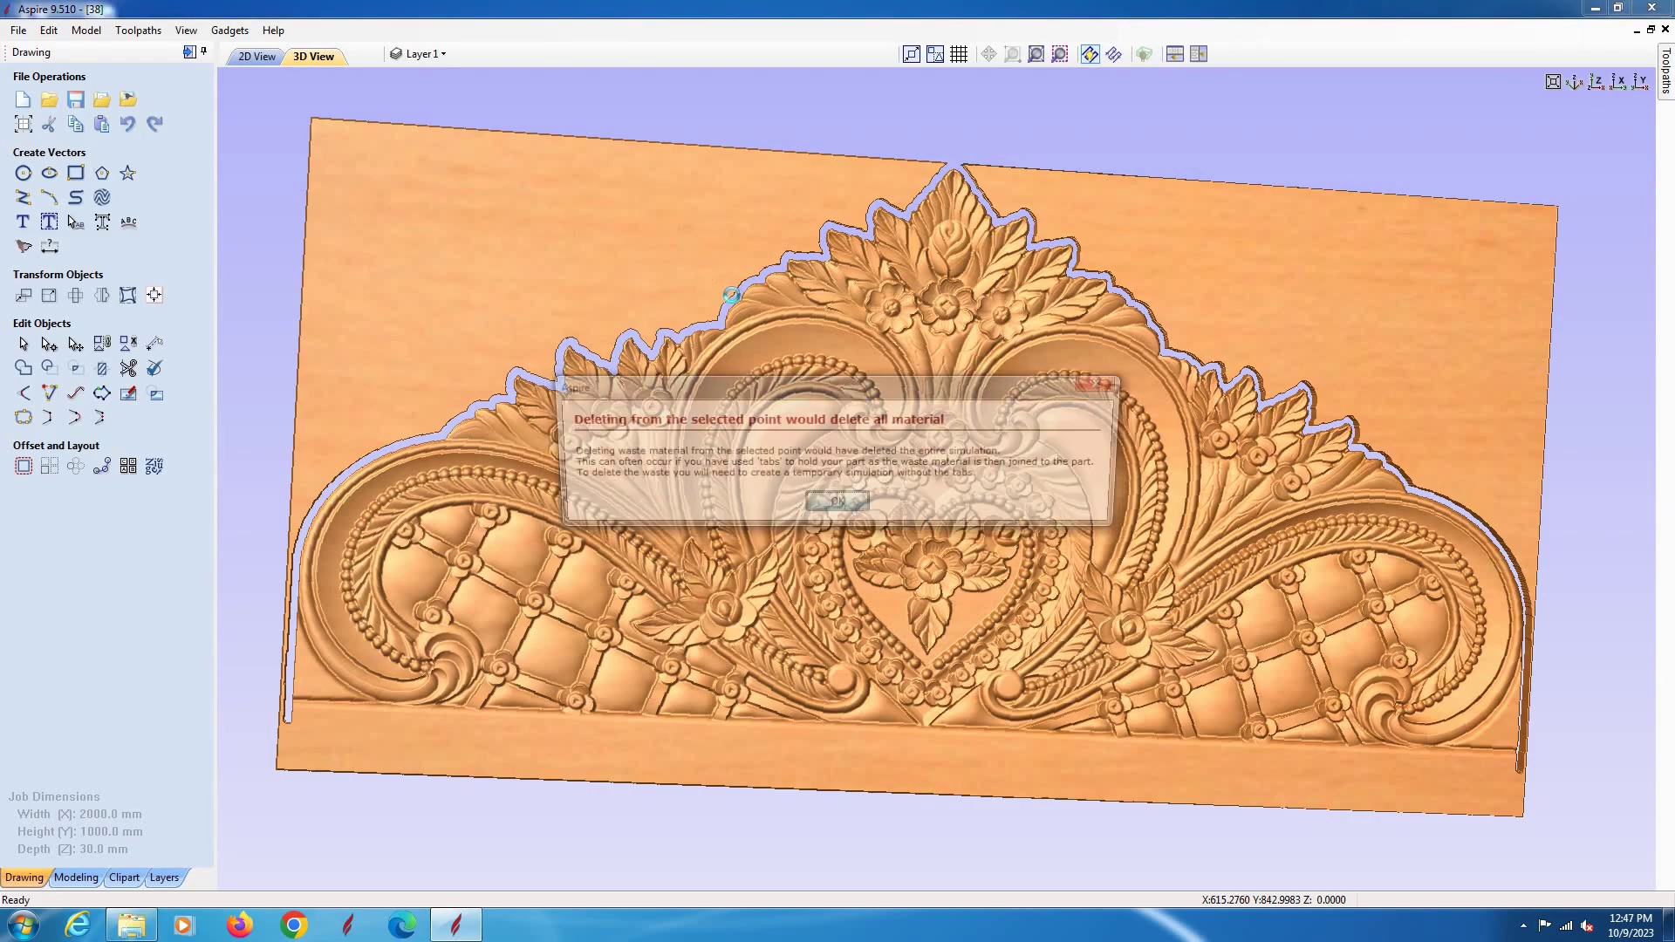
pyautogui.click(830, 499)
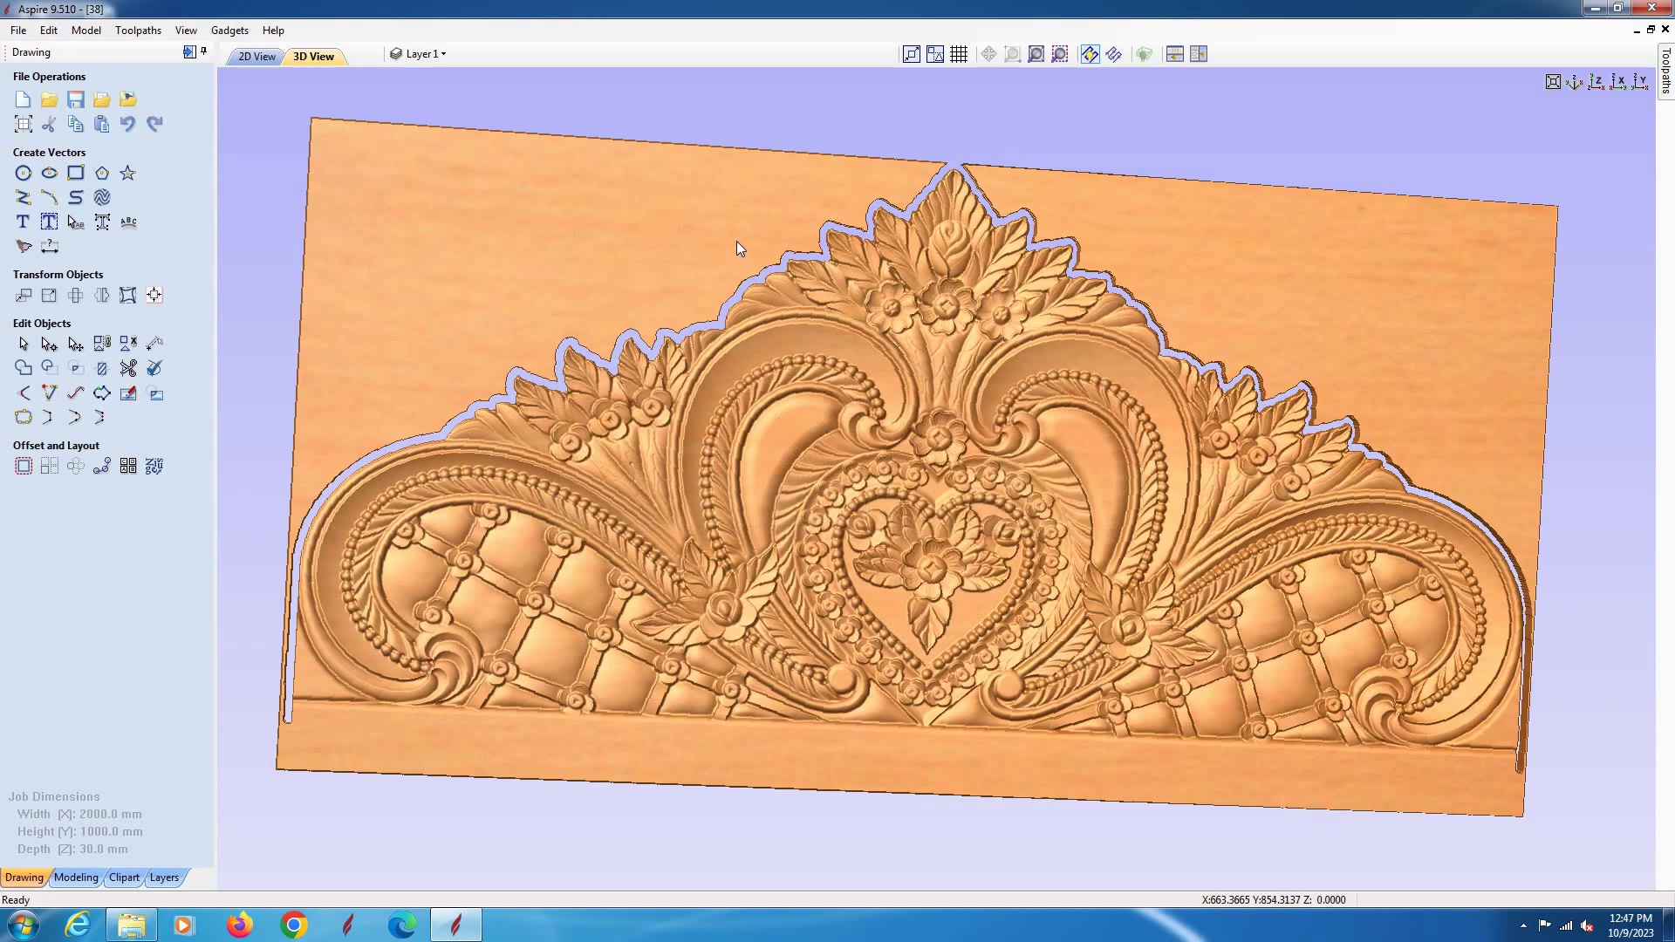
pyautogui.doubleClick(739, 245)
pyautogui.click(838, 504)
pyautogui.moveTo(290, 736)
pyautogui.mouseDown()
pyautogui.moveTo(819, 656)
pyautogui.moveTo(1013, 745)
pyautogui.moveTo(432, 625)
pyautogui.moveTo(788, 658)
pyautogui.moveTo(899, 588)
pyautogui.moveTo(888, 634)
pyautogui.moveTo(813, 535)
pyautogui.moveTo(799, 611)
pyautogui.moveTo(486, 309)
pyautogui.moveTo(913, 499)
pyautogui.mouseUp()
pyautogui.scroll(-3, 1169, 582)
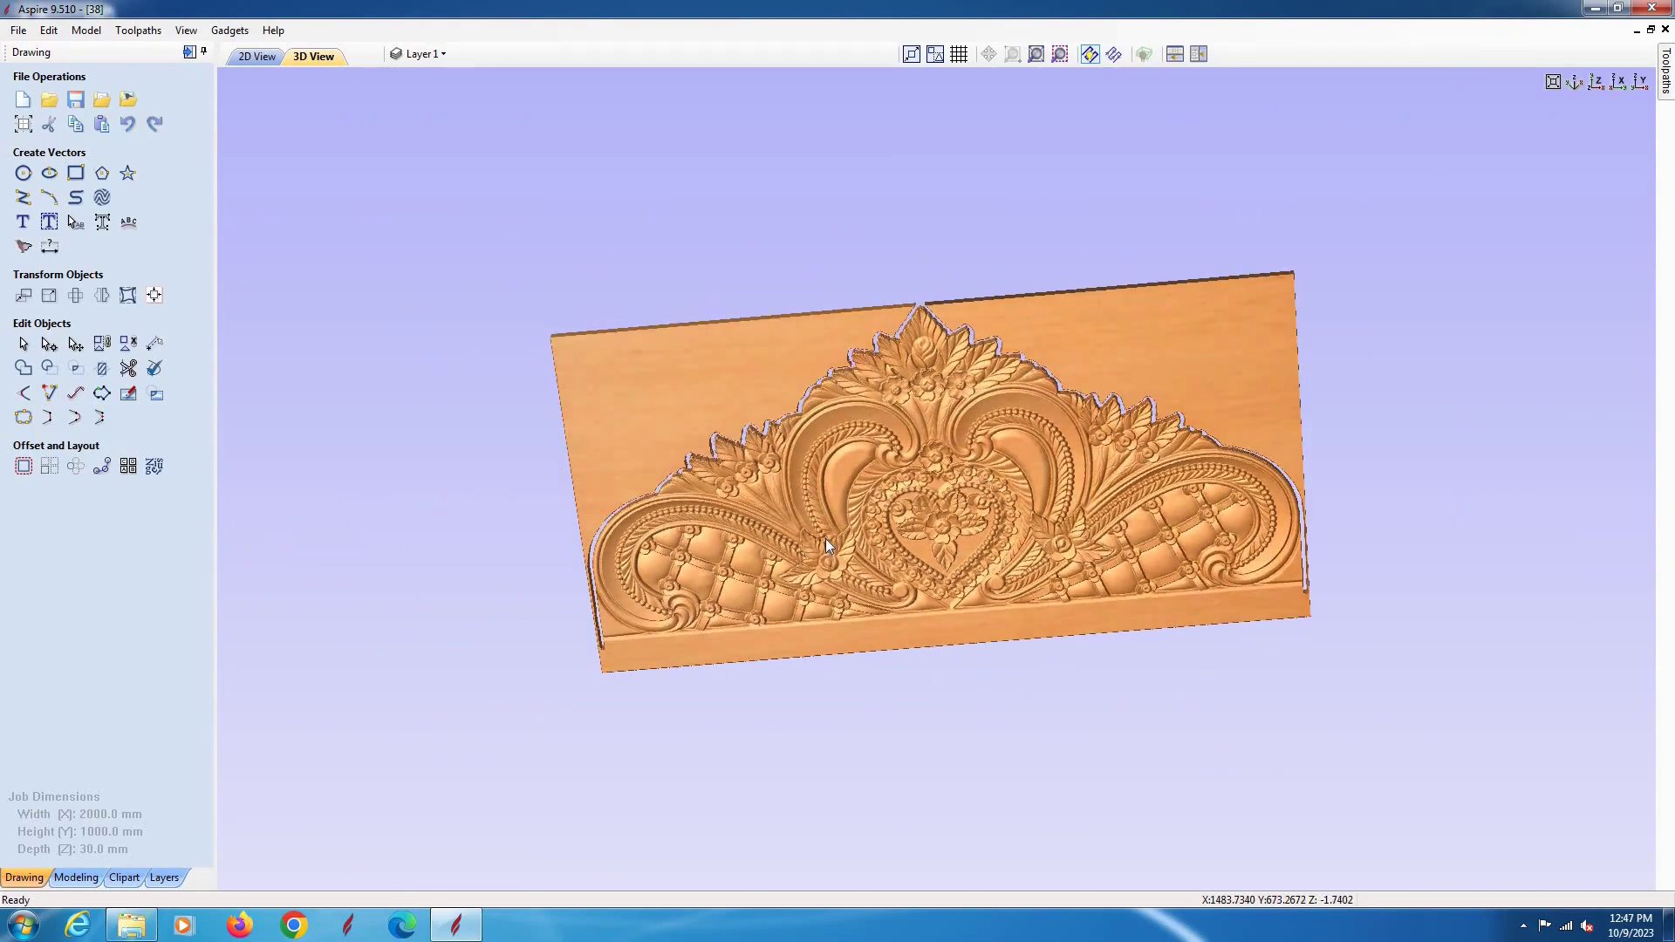